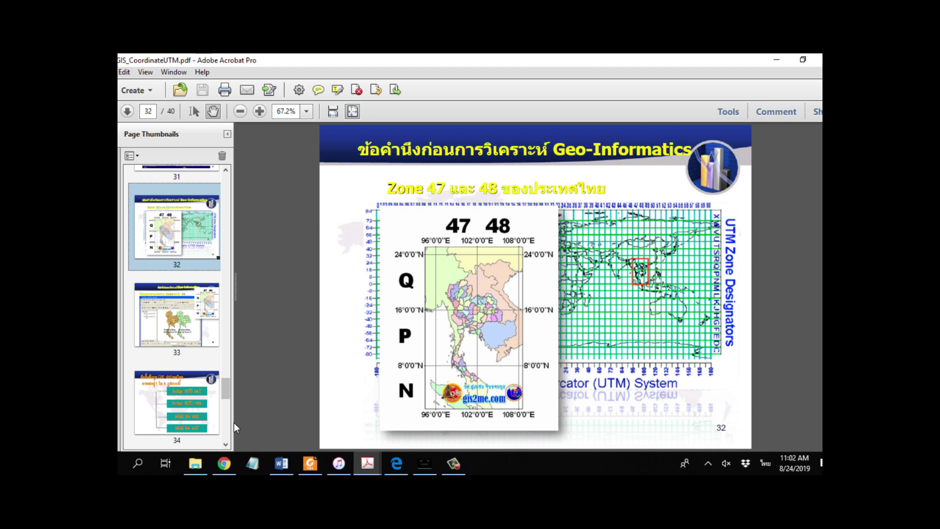
Launch Excel 2016 and create a blank workbook.
key(alt+Tab)
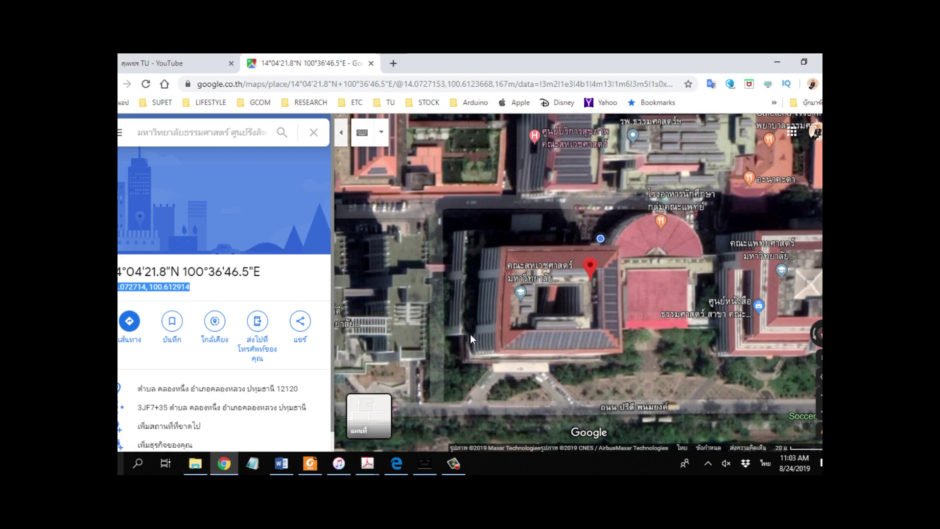
key(super)
text(ป)
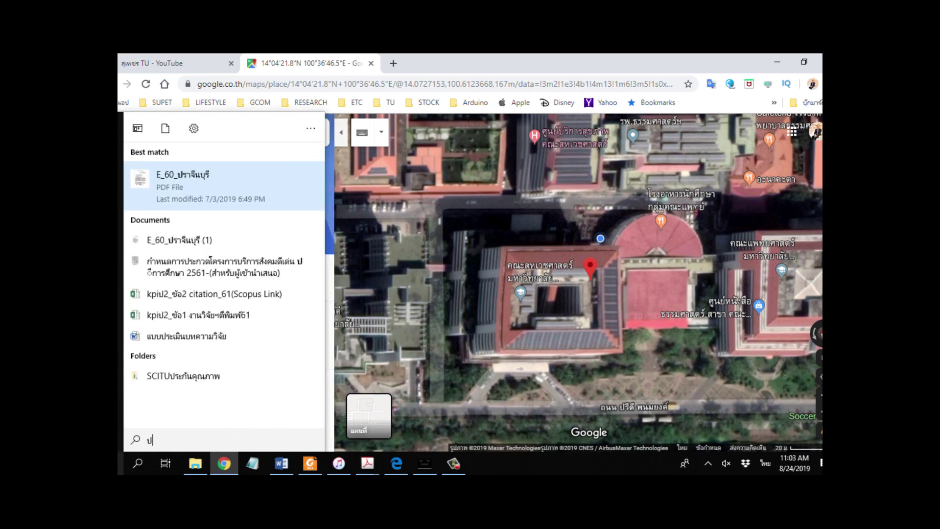
key(BackSpace)
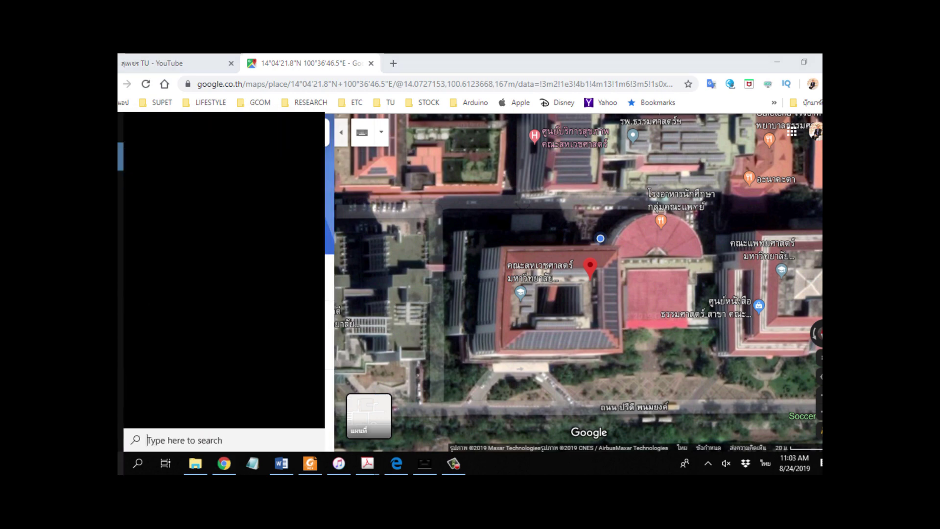
key(grave)
text(excel)
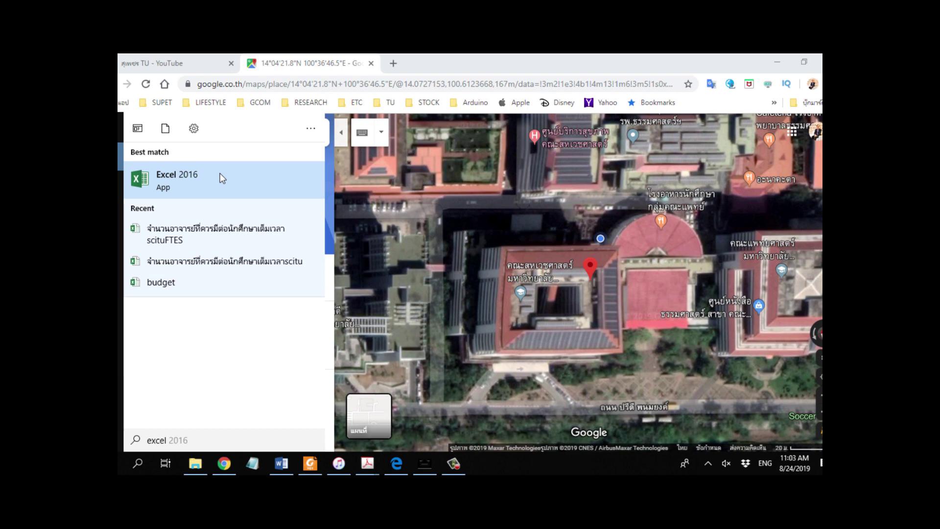
click(220, 175)
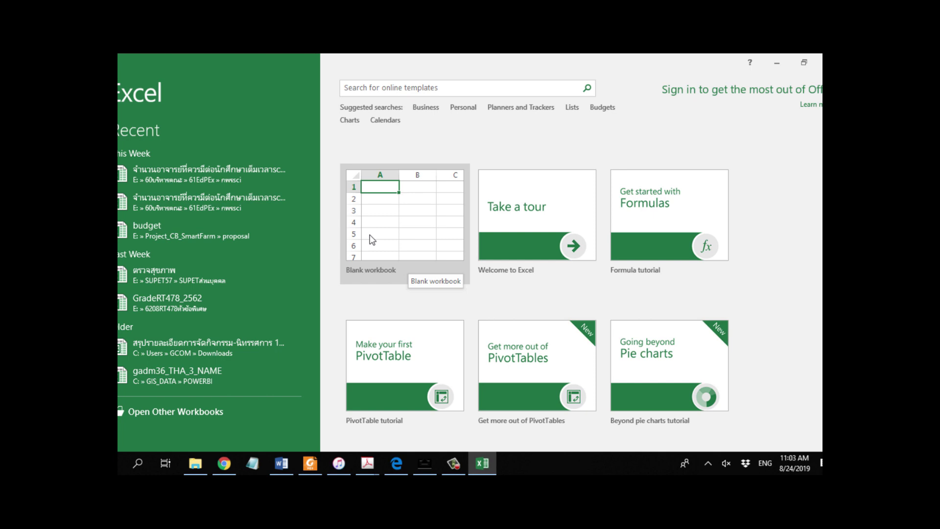
click(371, 239)
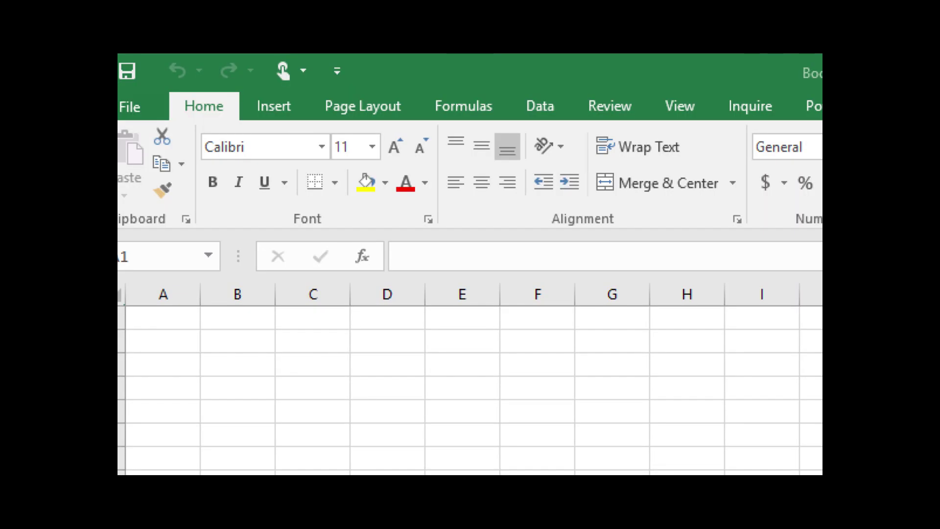
Enter the header H_ID in cell A1 and widen columns A and B.
click(165, 317)
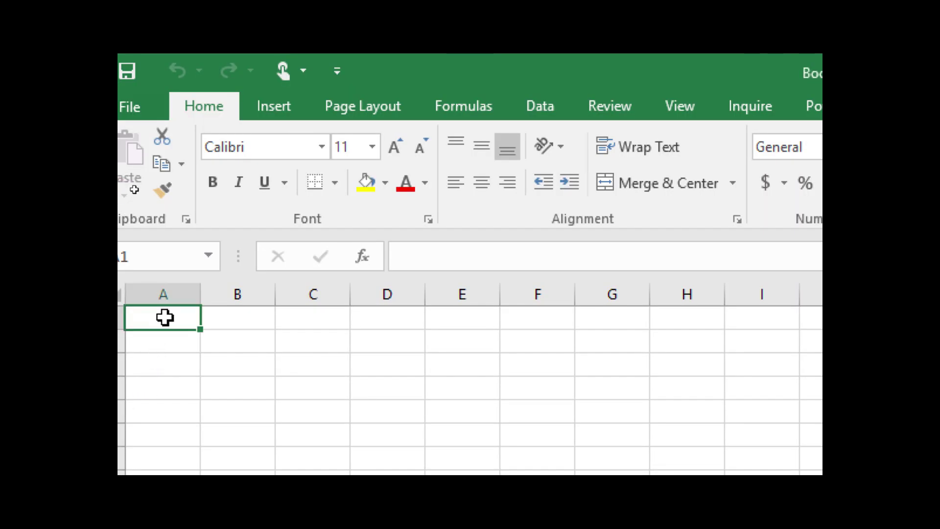
text(H_)
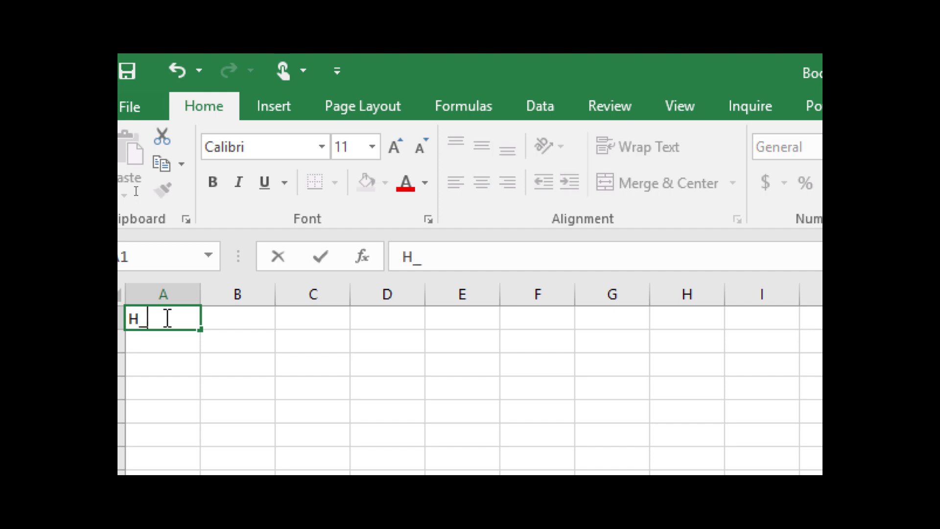
key(BackSpace)
text(_ID)
click(236, 316)
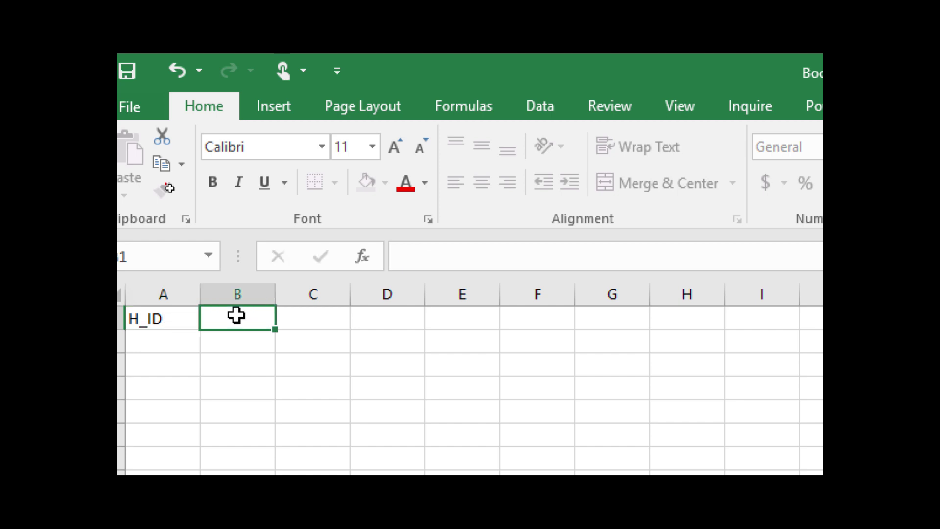
drag(271, 293, 344, 289)
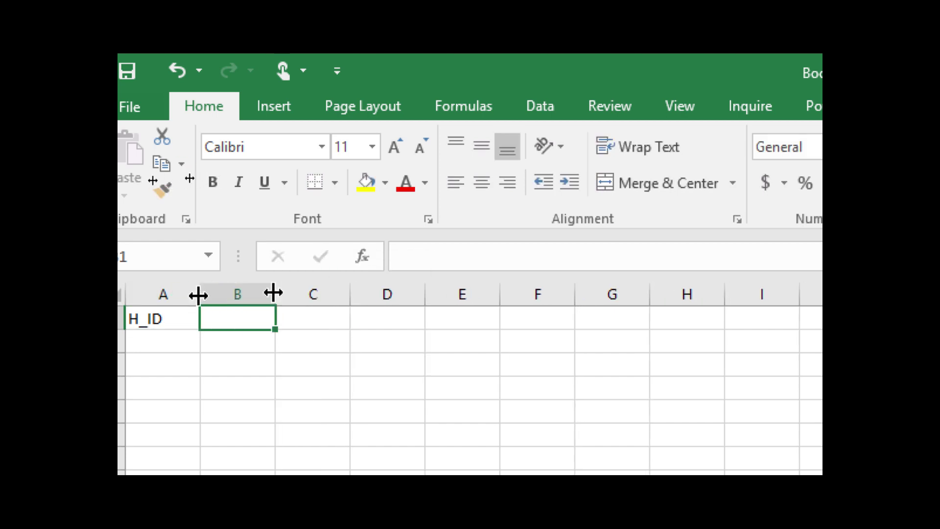
drag(198, 294, 221, 294)
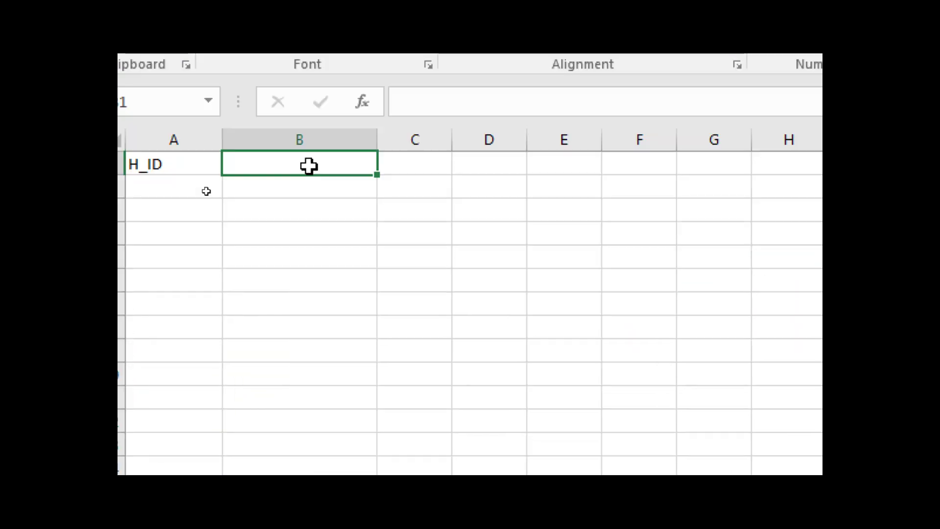
Enter the headers NAME_T, LAT and LONG in cells B1, C1 and D1.
text(NAME)
key(Escape)
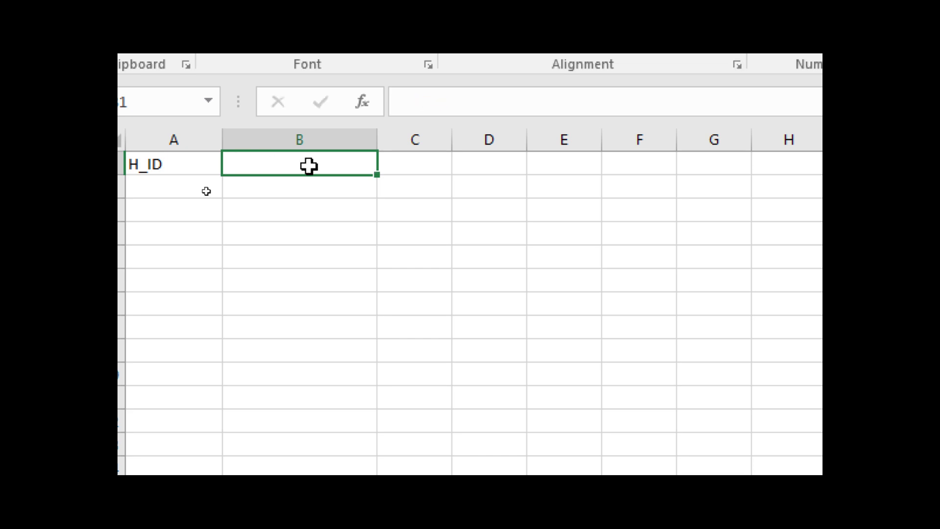
text(NAME_)
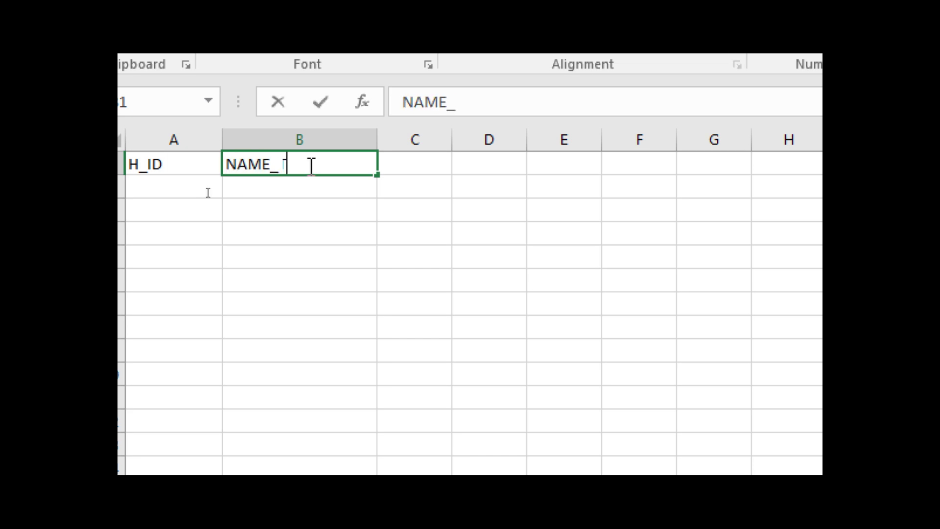
text(T)
click(411, 162)
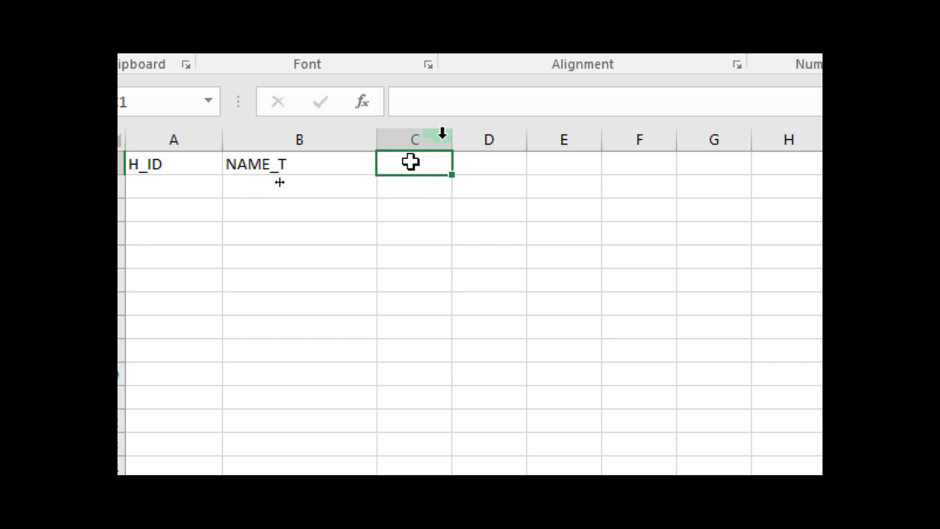
text(LA)
key(Tab)
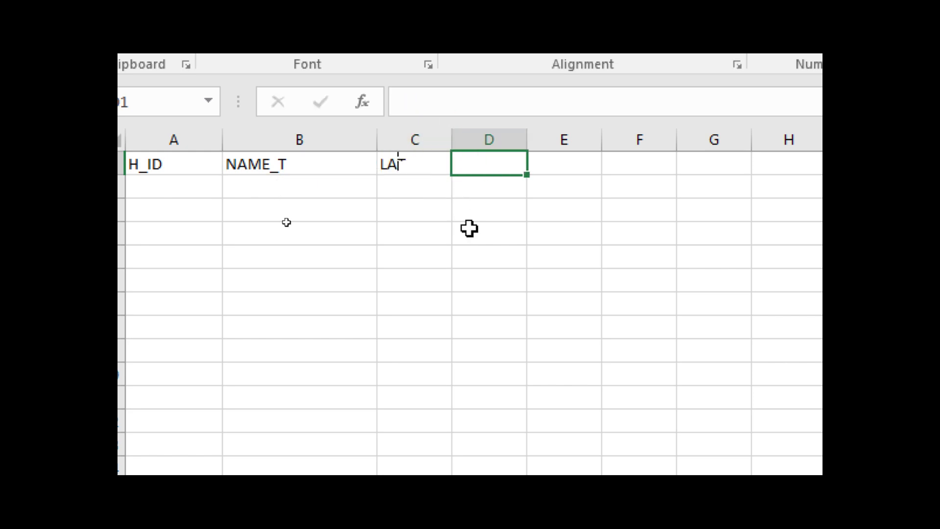
text(LONG)
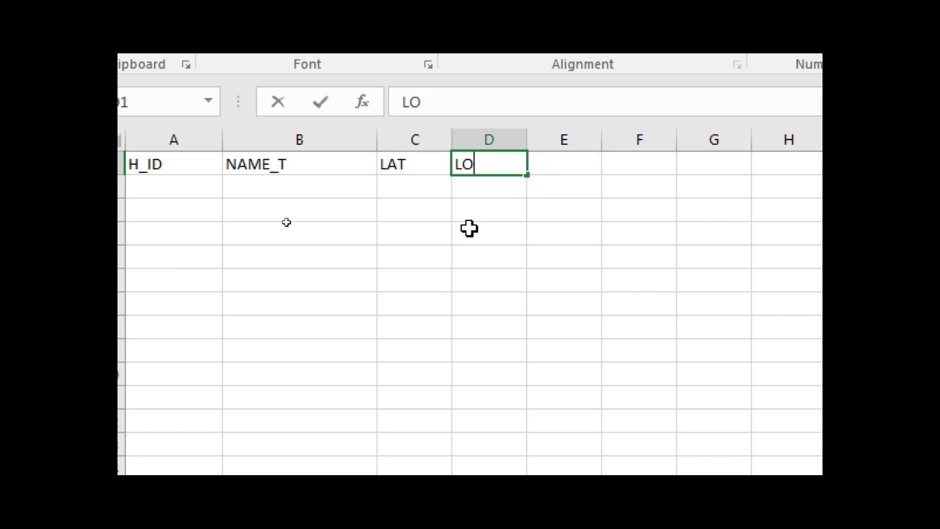
key(Tab)
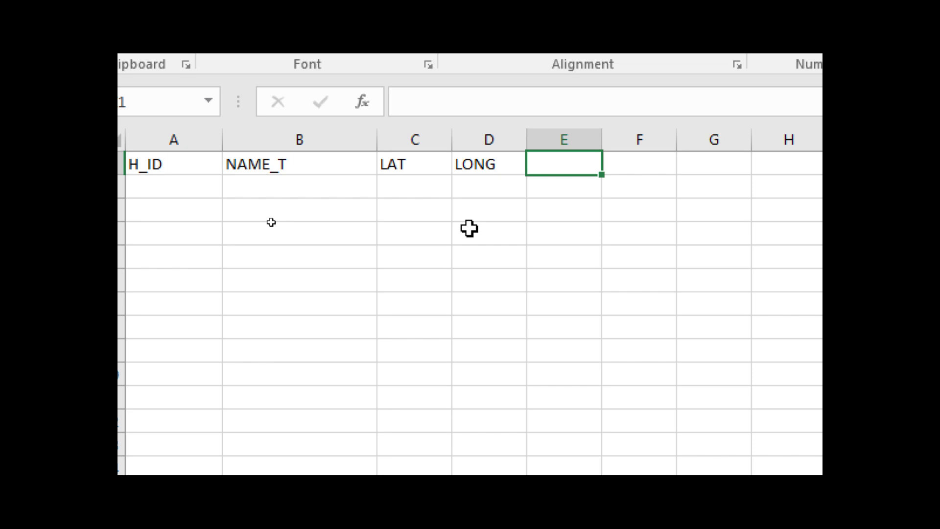
Enter 10001 as the first record's ID in cell A2 under H_ID.
click(163, 193)
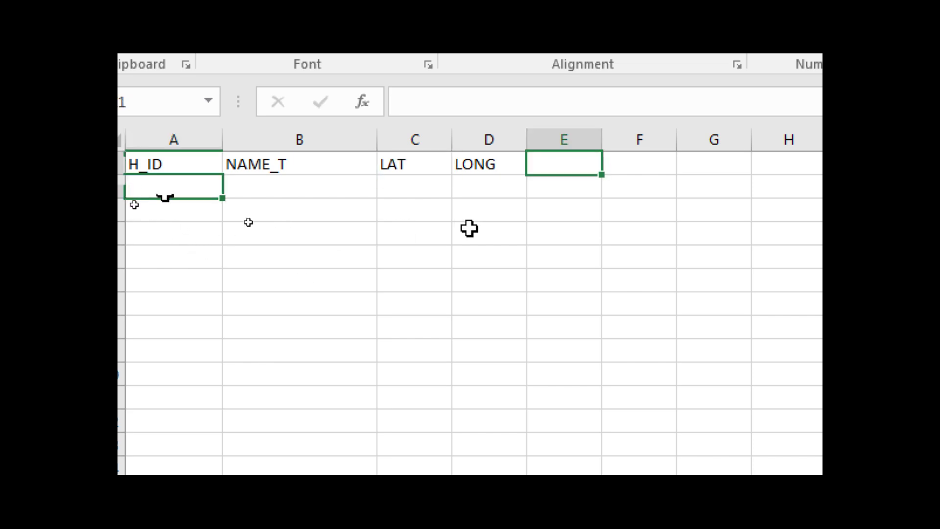
text(1000)
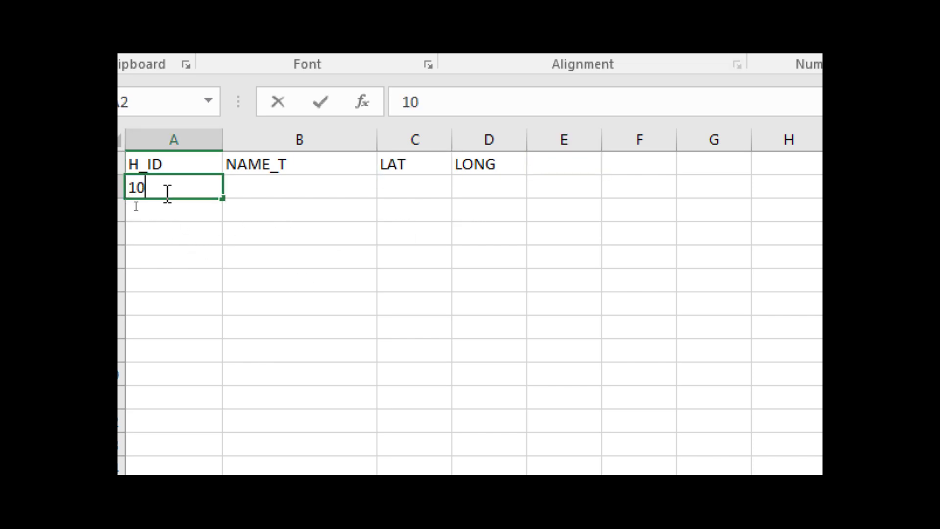
key(Escape)
text(100001)
key(BackSpace)
key(BackSpace)
key(BackSpace)
key(BackSpace)
text(01)
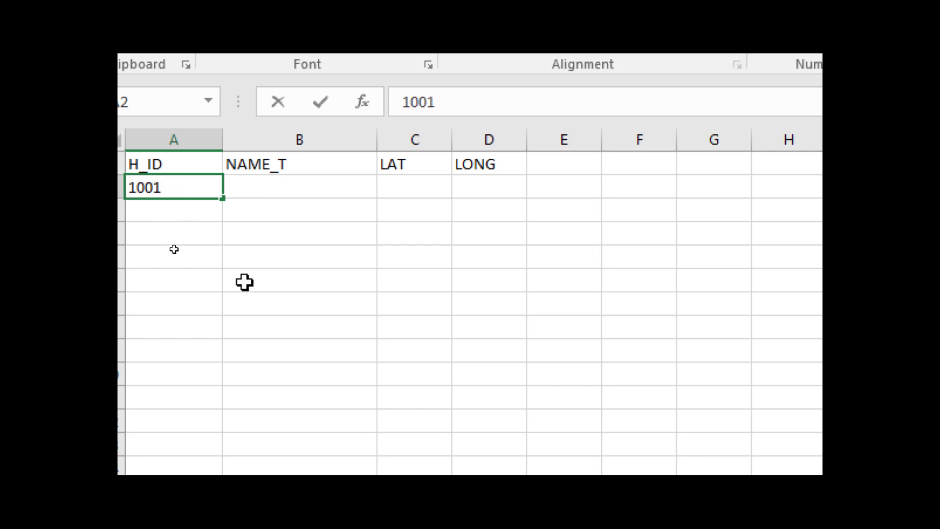
key(BackSpace)
text(0)
key(BackSpace)
text(1)
key(BackSpace)
text(01)
key(ctrl+Return)
key(F2)
key(Tab)
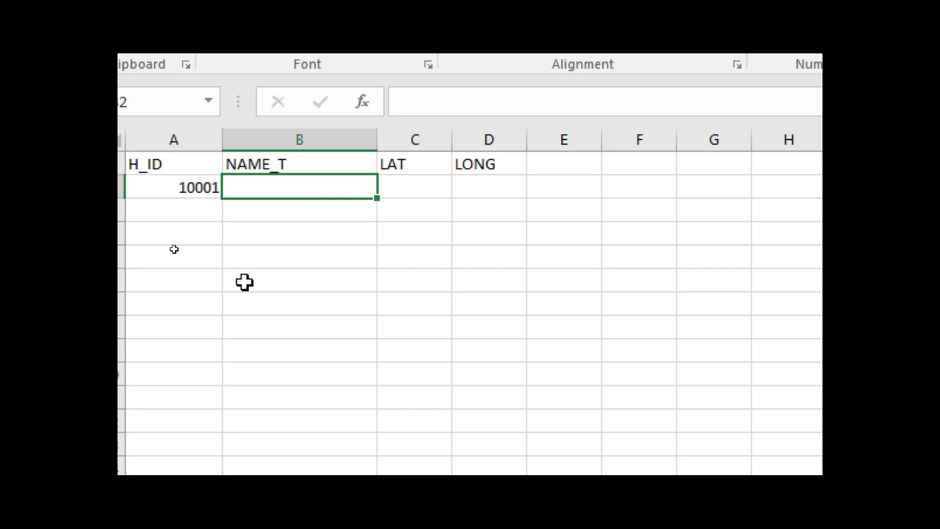
Enter the building name อาคารปิยชาติ in cell B2 under NAME_T.
text(vาคารปิยชาด)
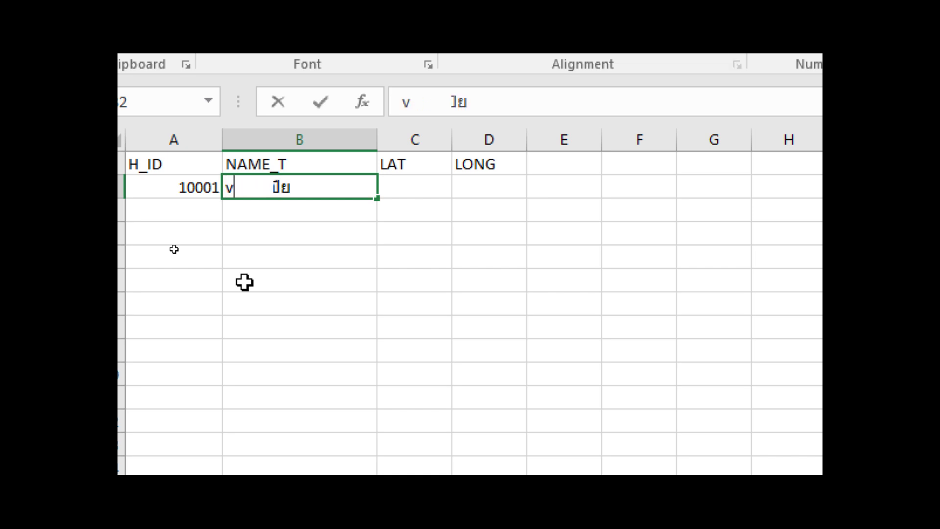
key(Return)
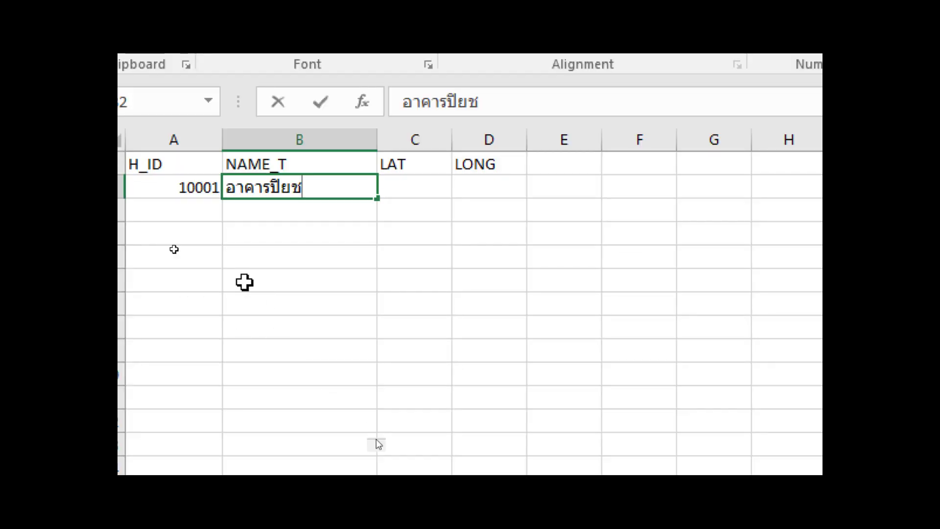
text(าติ)
key(Return)
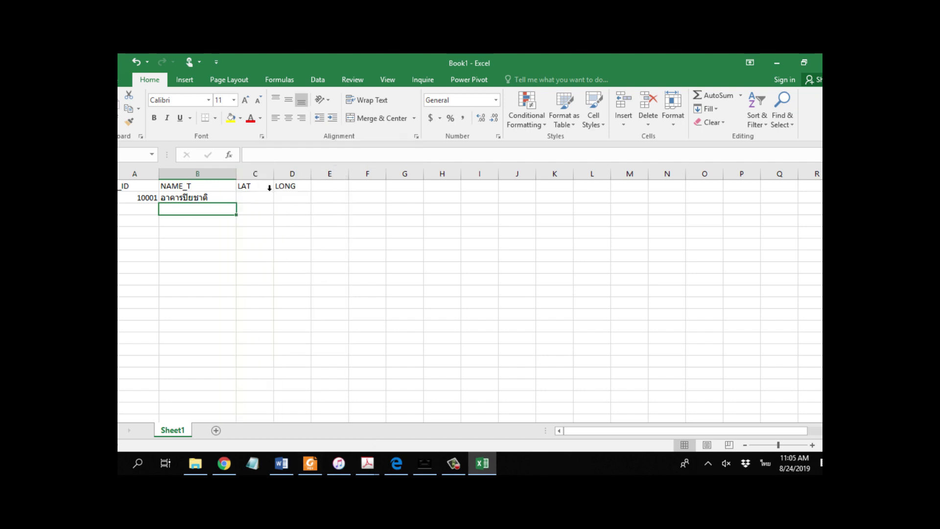
Shift the LAT and LONG headers to D1 and E1, and add a widened ADDRESS column in column C.
click(262, 174)
click(260, 186)
drag(262, 187, 286, 190)
key(ctrl+c)
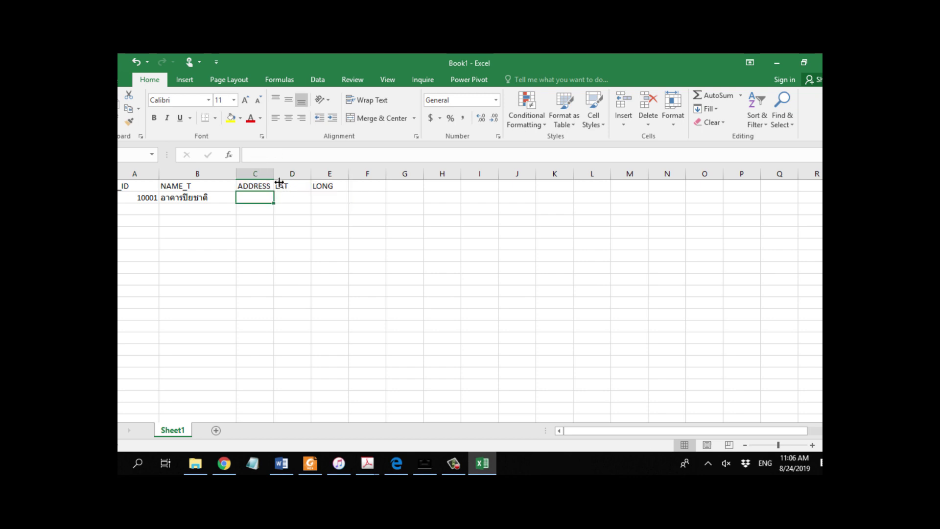
drag(275, 179, 317, 177)
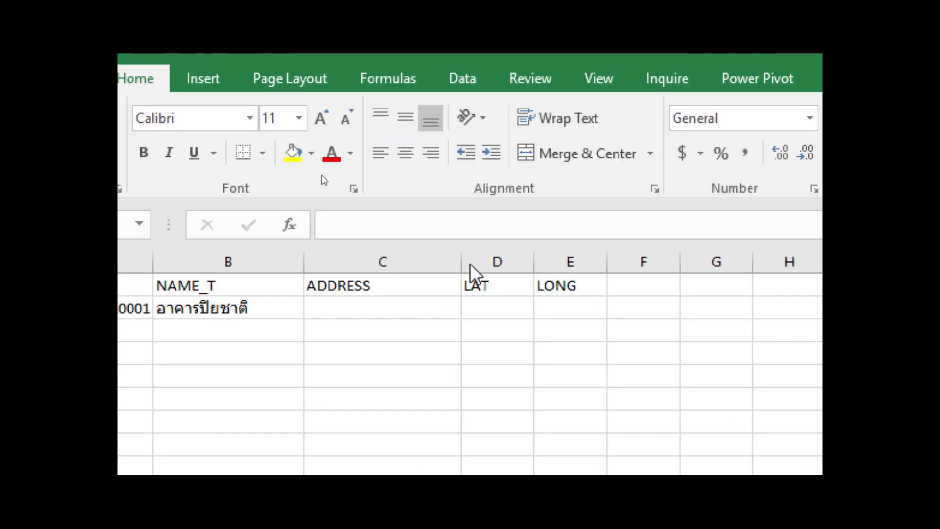
click(367, 301)
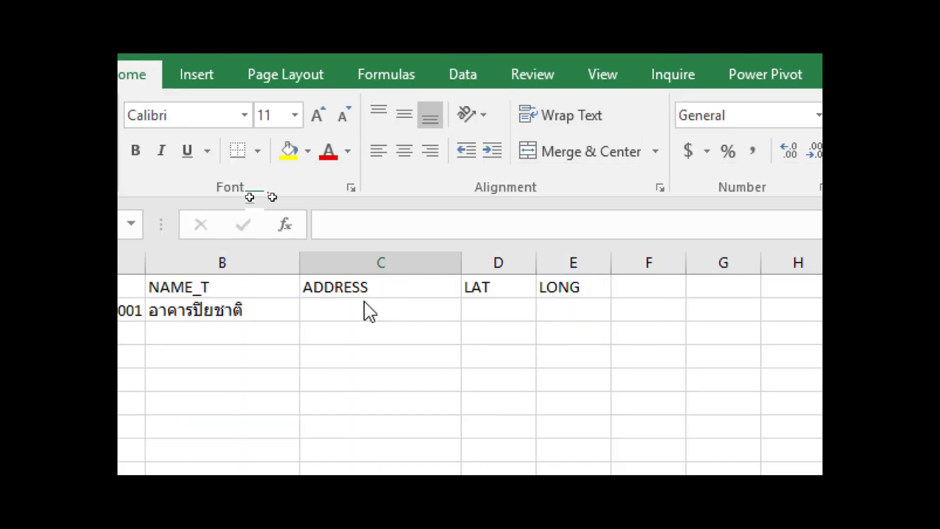
click(330, 287)
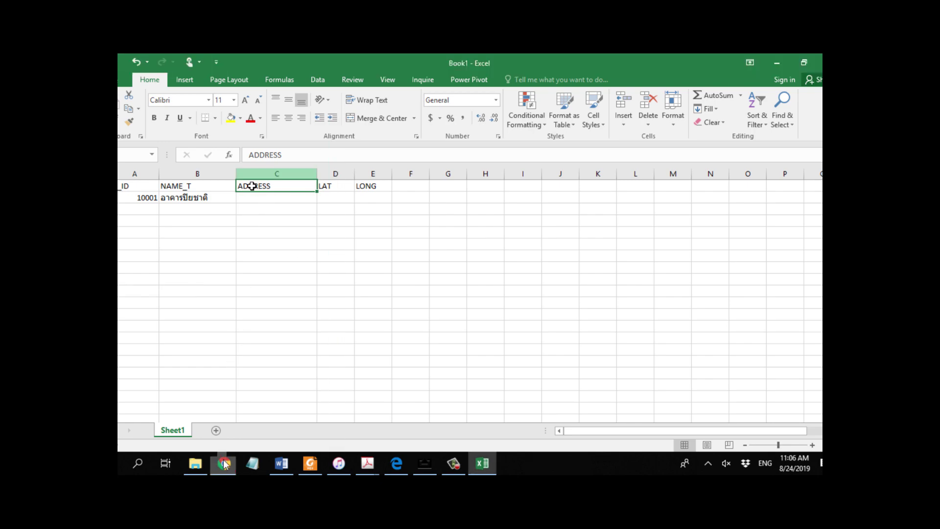
Switch to Google Maps in Chrome and pick the point at the red pin on the building to show its place card.
click(224, 464)
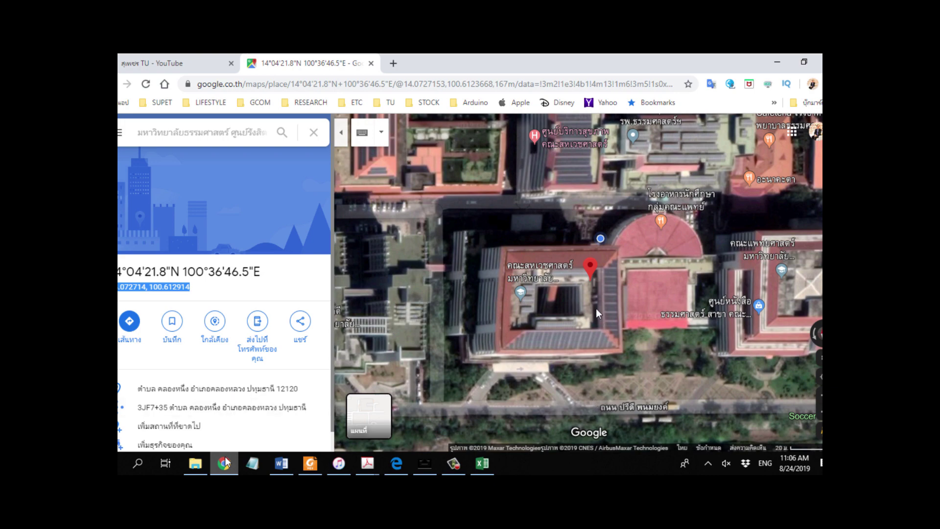
scroll(592, 289, up, 2)
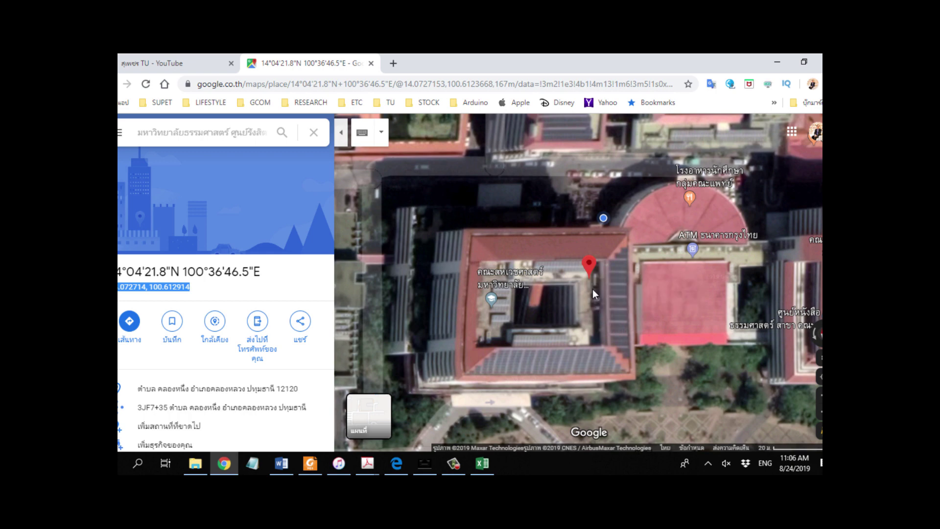
click(606, 310)
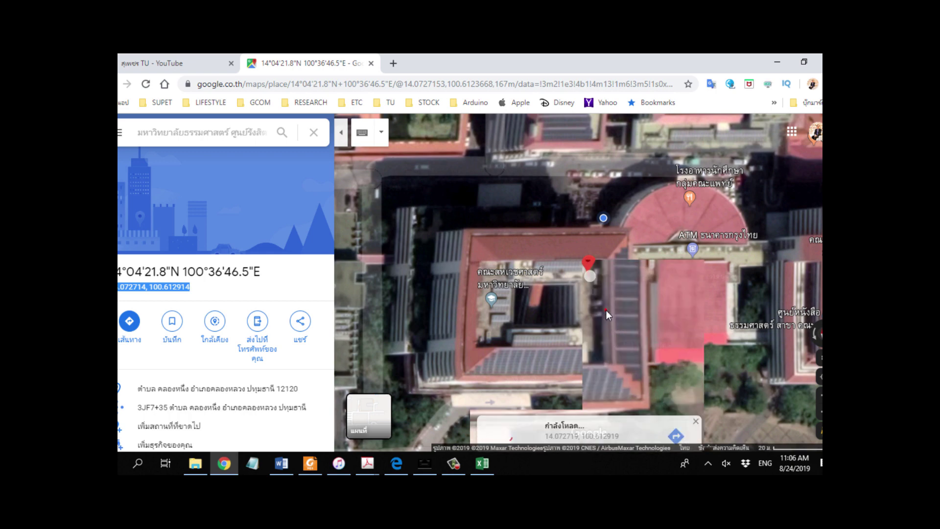
scroll(604, 310, up, 1)
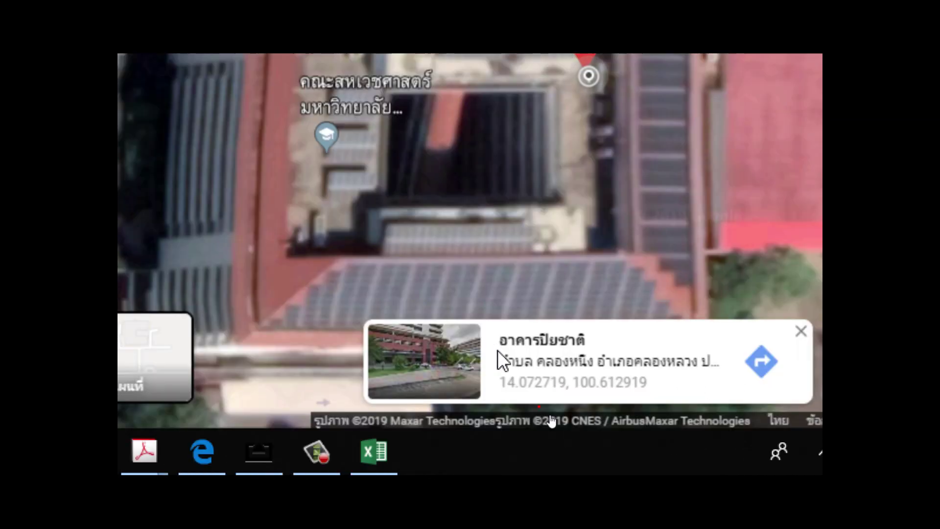
Copy the place name, address and coordinates from the selected point's place card.
drag(498, 343, 656, 389)
drag(491, 341, 664, 400)
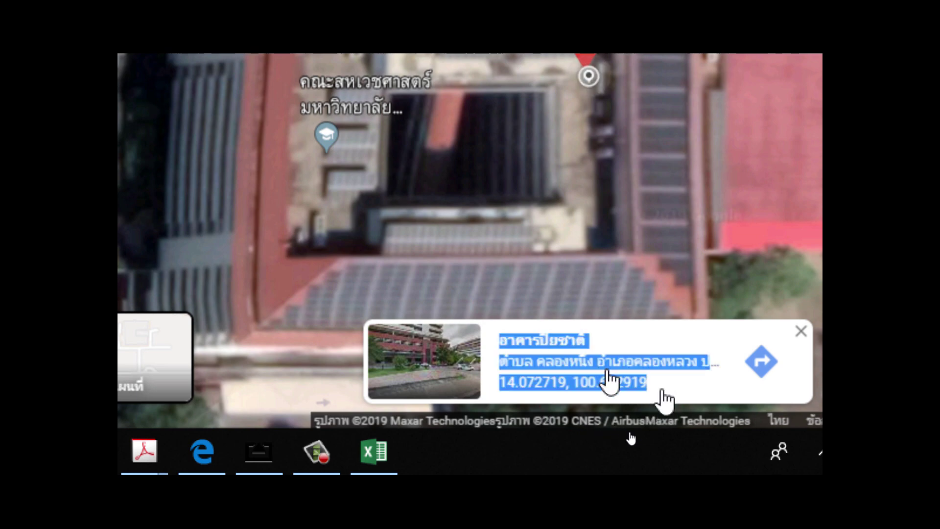
right_click(601, 361)
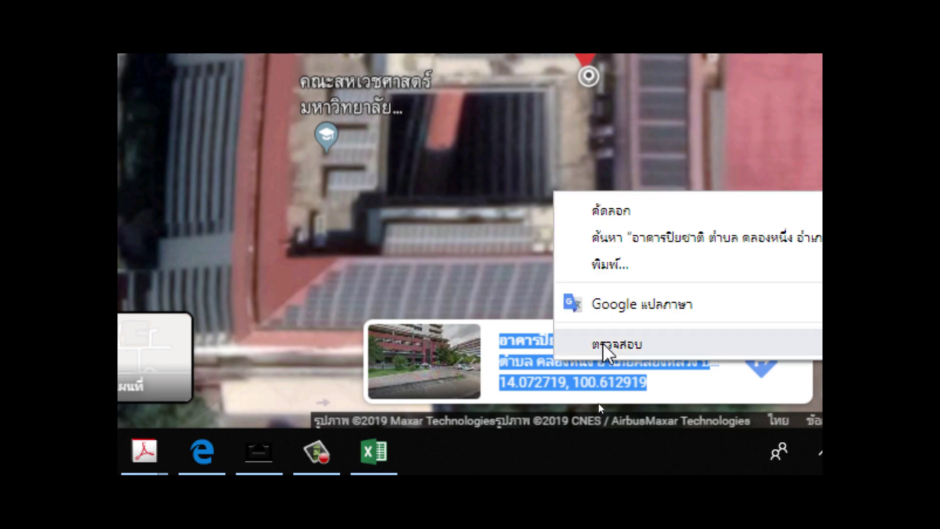
click(653, 207)
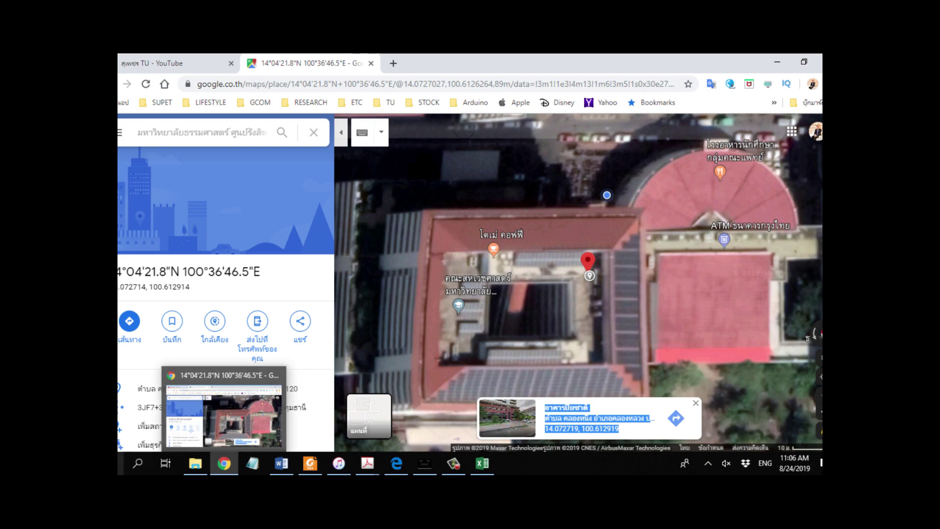
Open a new Notepad document and paste the copied place name, address and coordinates into it.
click(120, 463)
click(120, 463)
click(120, 463)
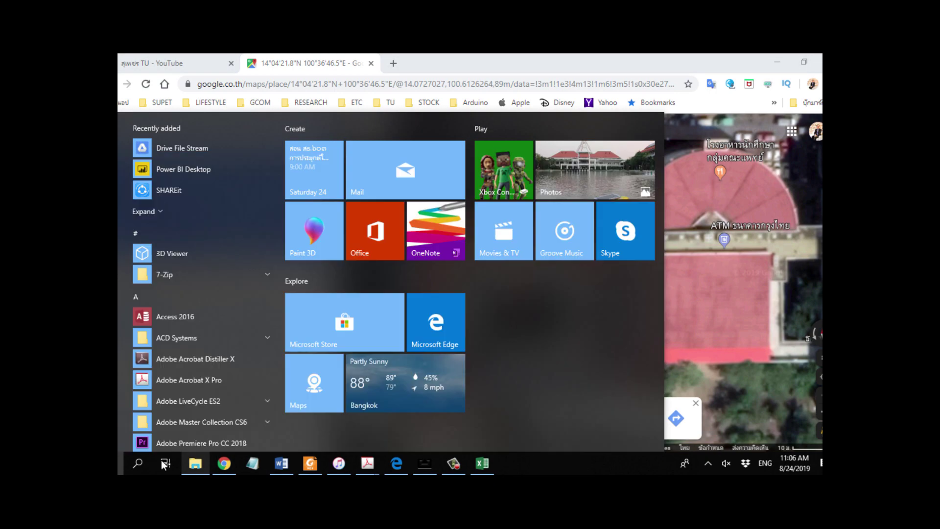
text(not)
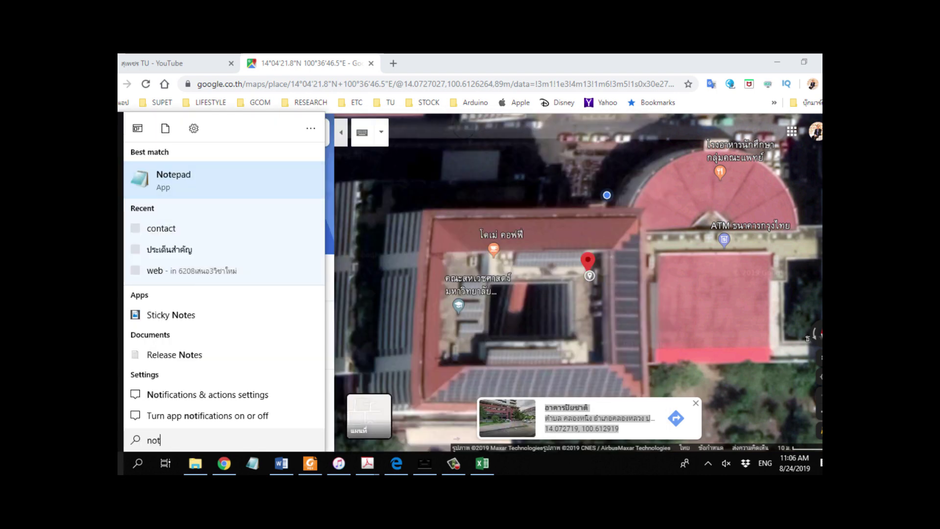
click(217, 181)
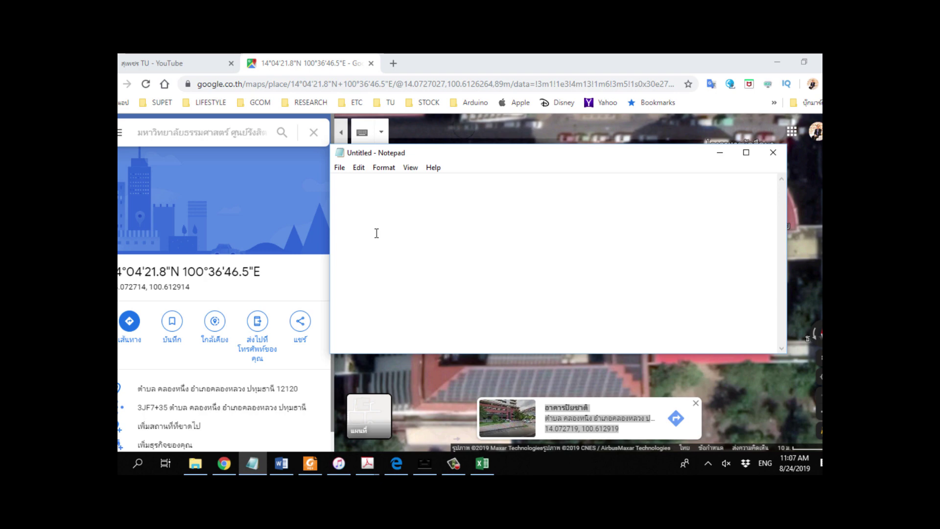
key(ctrl+v)
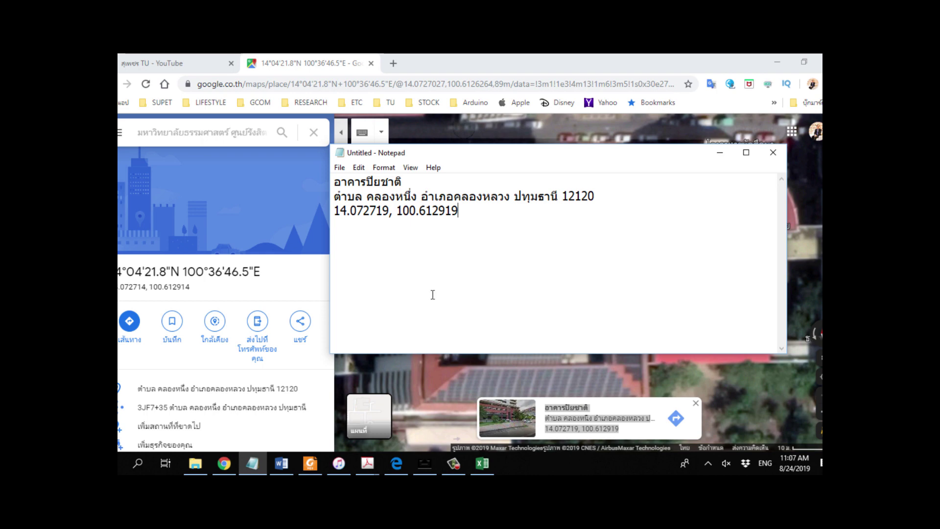
Copy only the address line from the pasted place details in Notepad.
drag(335, 198, 587, 207)
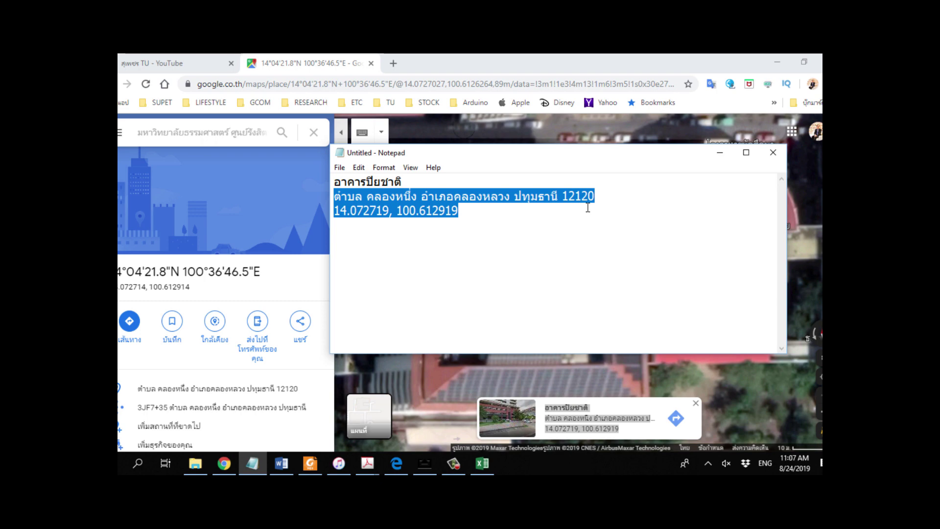
drag(587, 207, 632, 200)
right_click(553, 198)
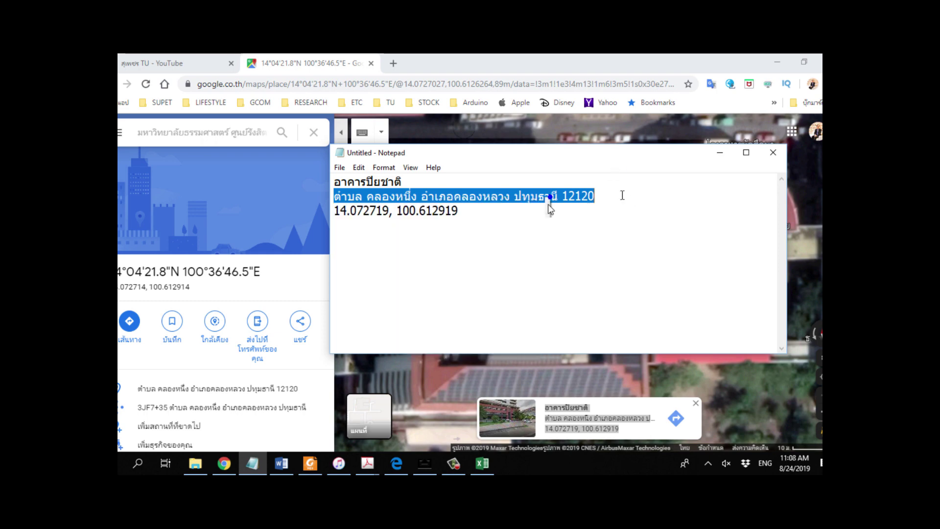
click(498, 237)
right_click(493, 200)
click(464, 239)
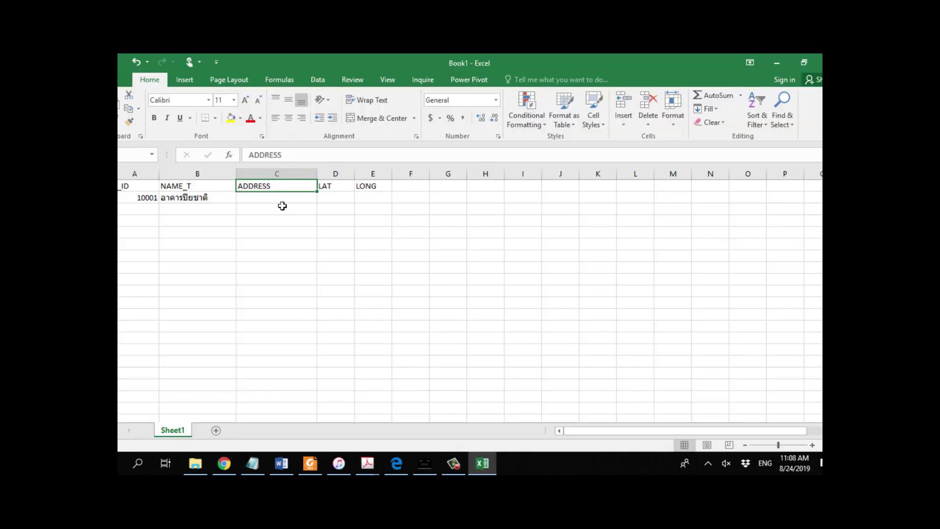
Switch to Excel and paste the copied address into cell C2 under ADDRESS.
click(282, 204)
key(ctrl+v)
click(280, 231)
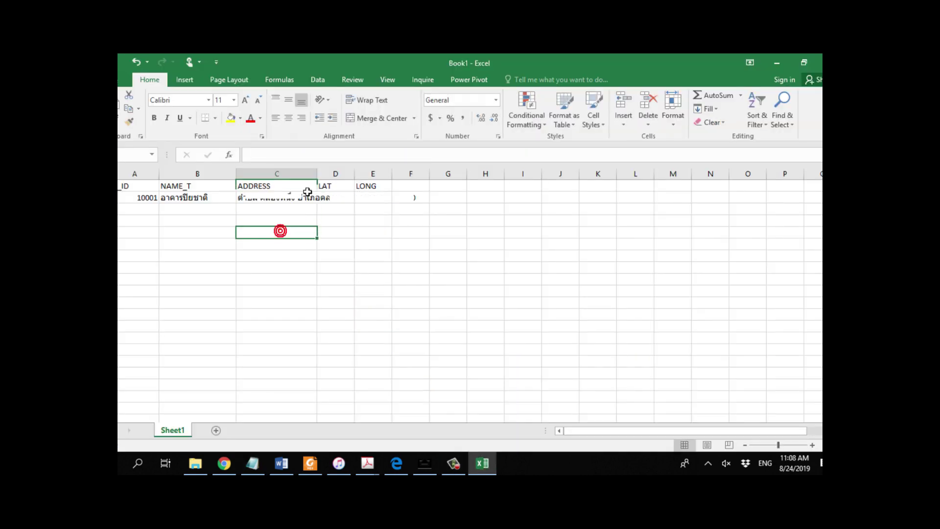
click(304, 231)
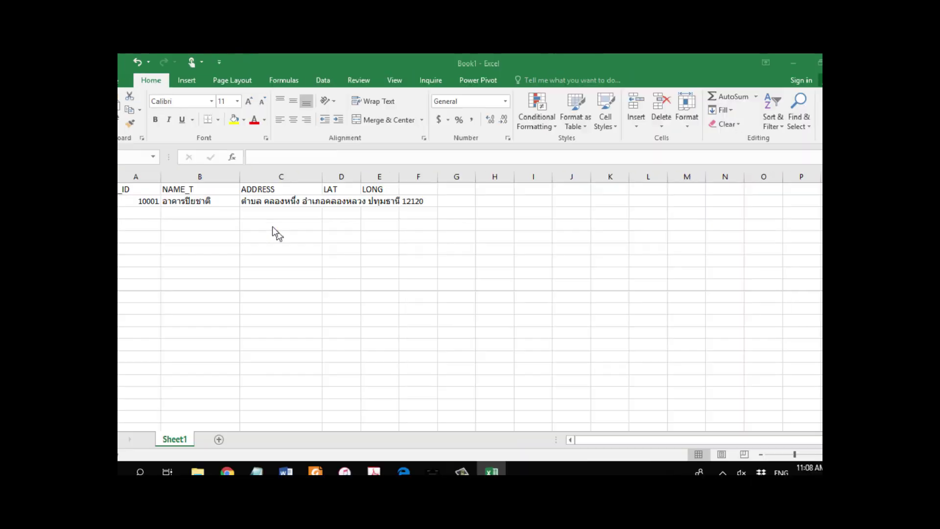
click(413, 267)
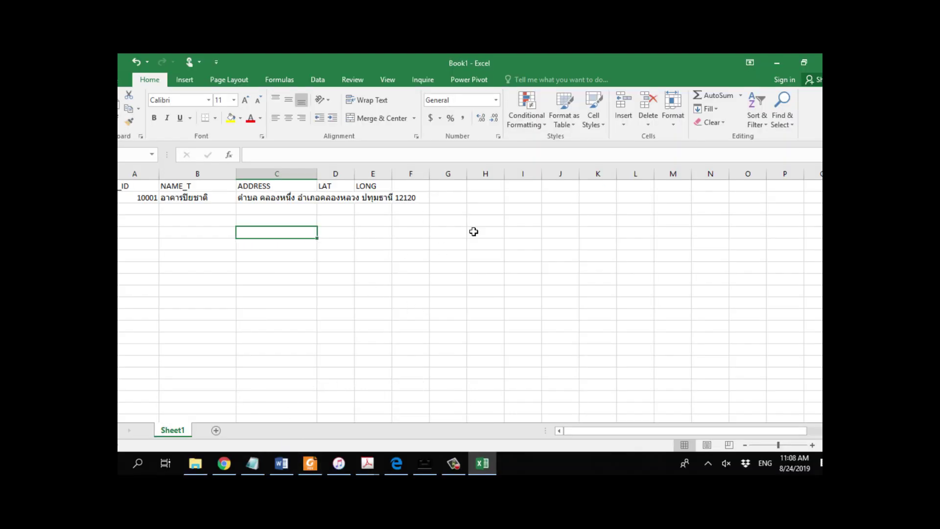
Switch back to Notepad and select only the latitude 14.072719 in the coordinates line.
click(252, 464)
click(254, 466)
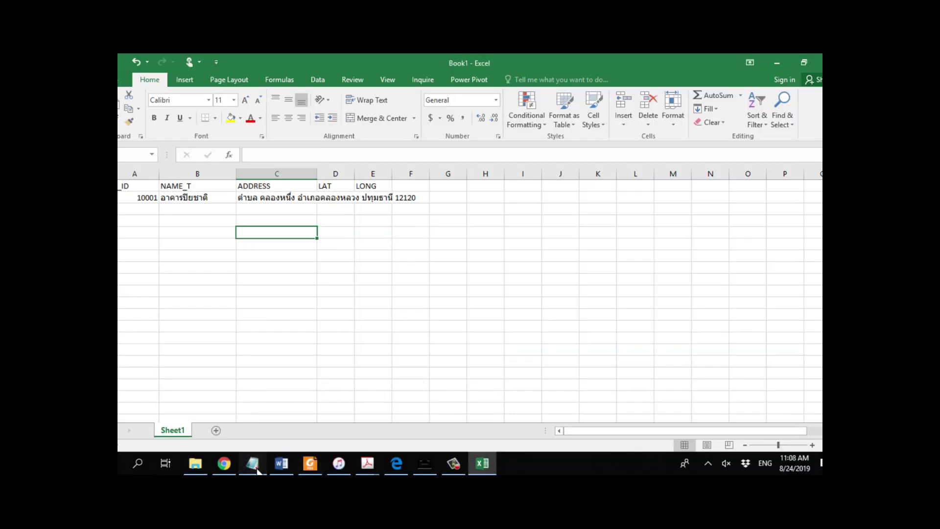
click(254, 465)
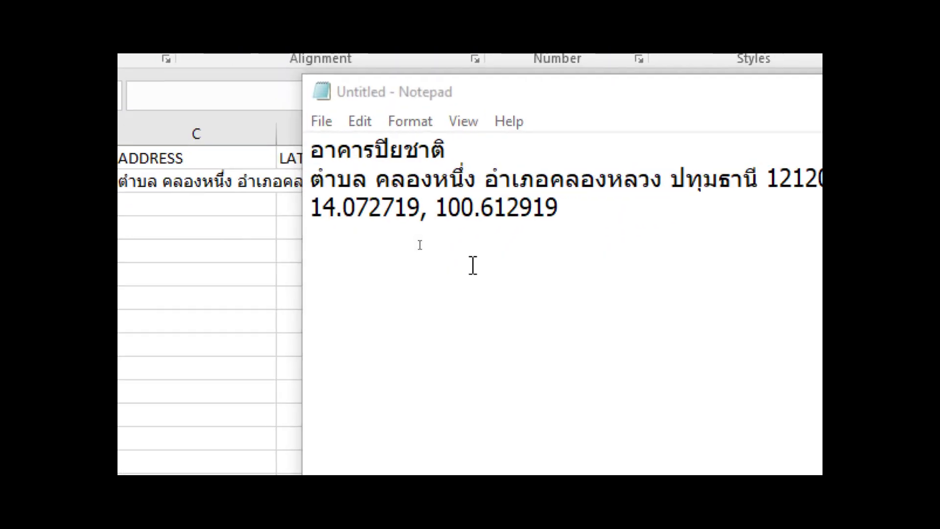
click(420, 204)
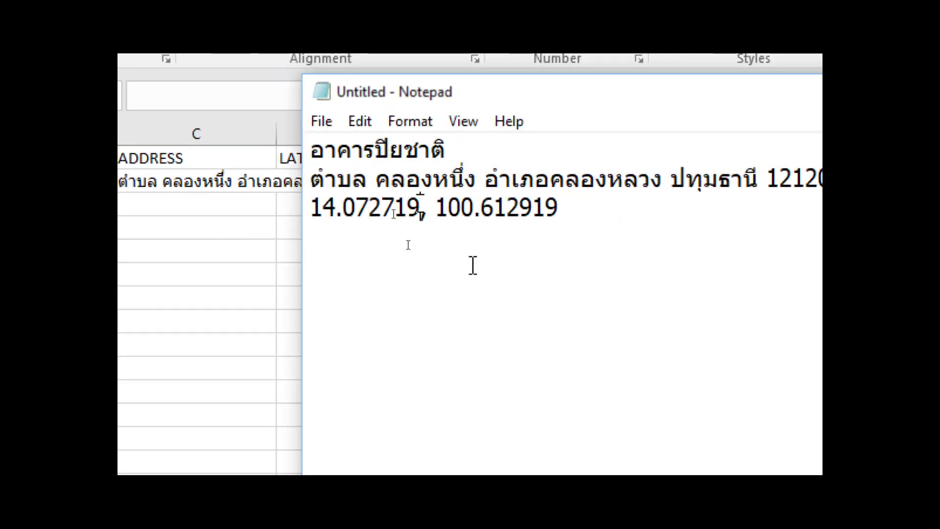
drag(421, 206, 290, 207)
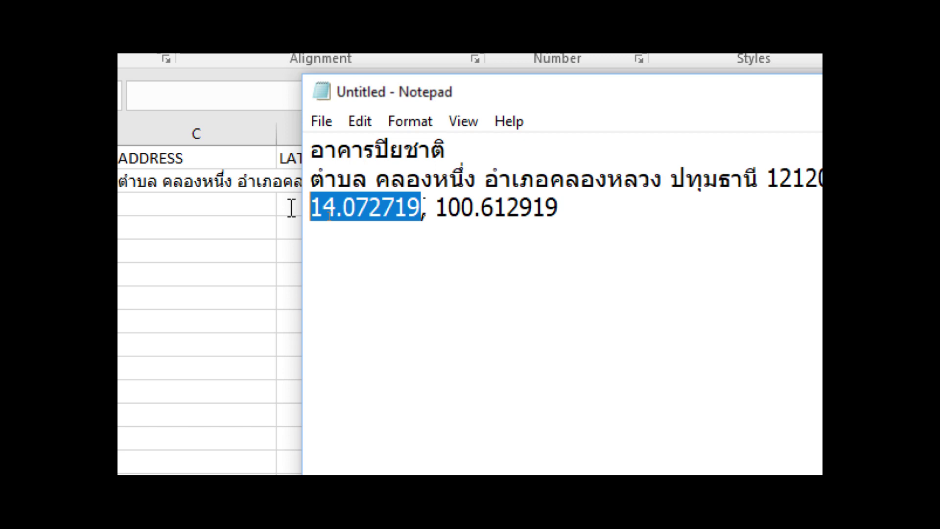
click(310, 215)
key(ctrl+shift+Right)
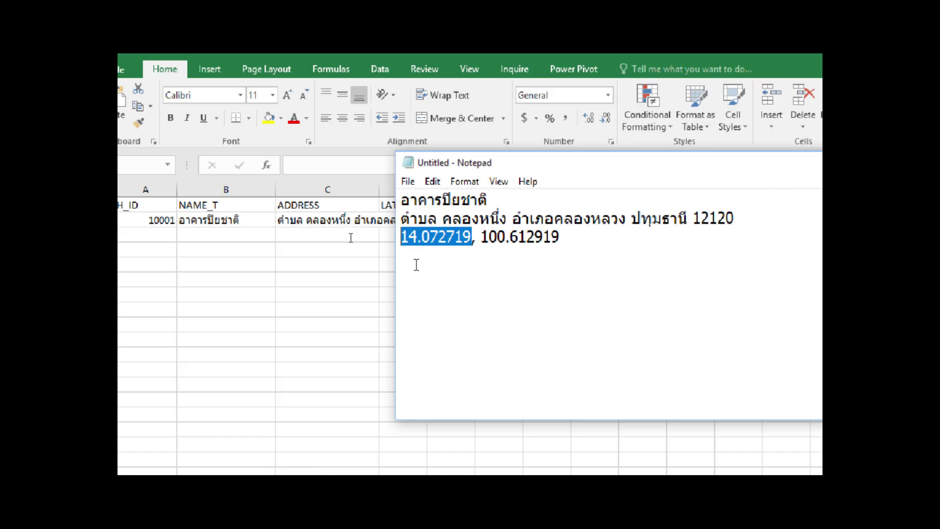
Switch to the 03GIS_CoordinateUTM.pdf document in Adobe Acrobat to view the slide on Thailand's UTM zones 47 and 48.
mouse_move(433, 406)
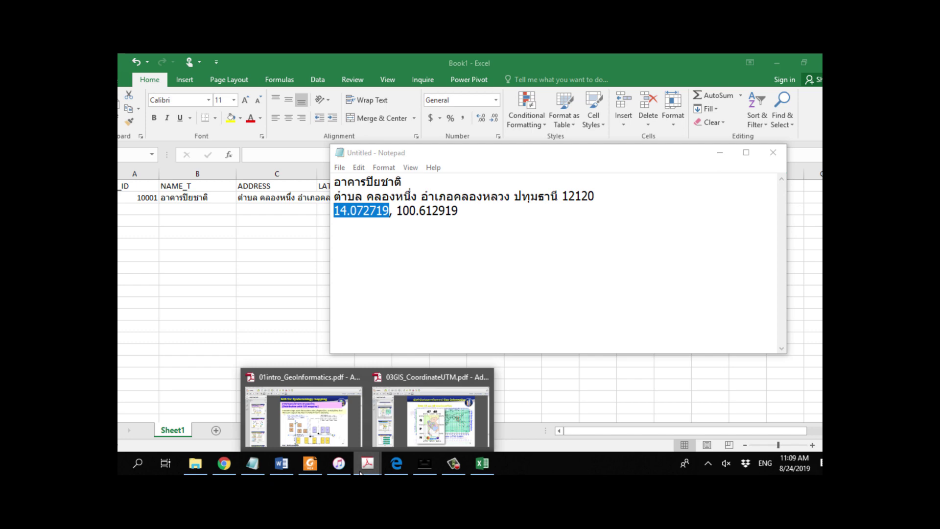
click(431, 416)
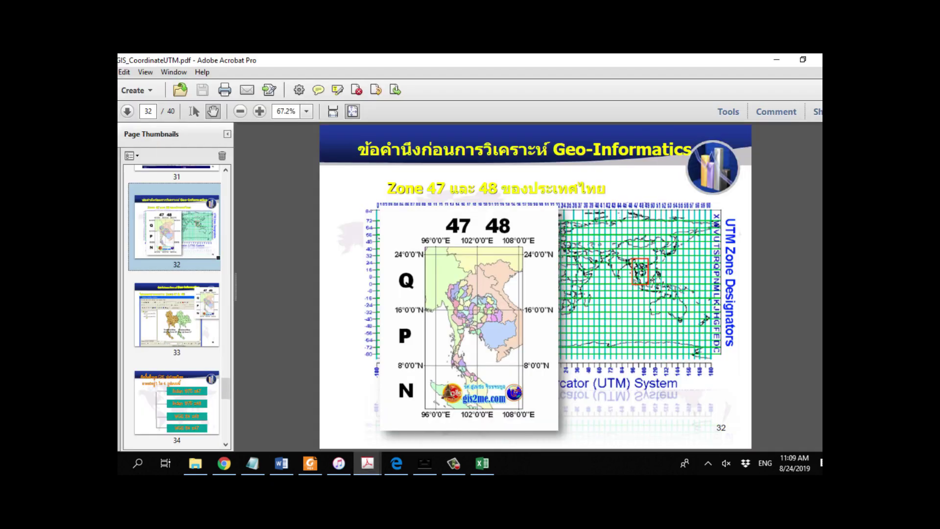
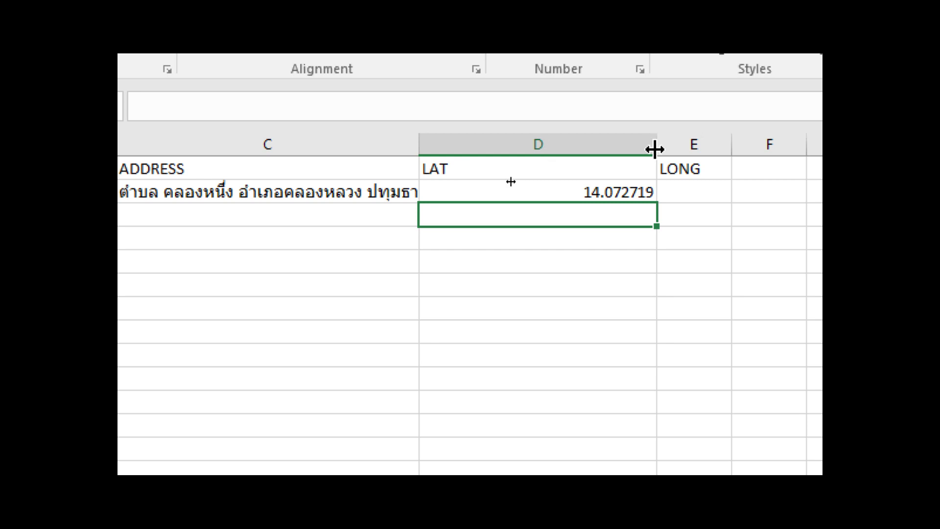
Fit the LAT column to its contents and copy the longitude 100.612919 from Notepad into cell E2 under LONG.
double_click(655, 149)
click(550, 193)
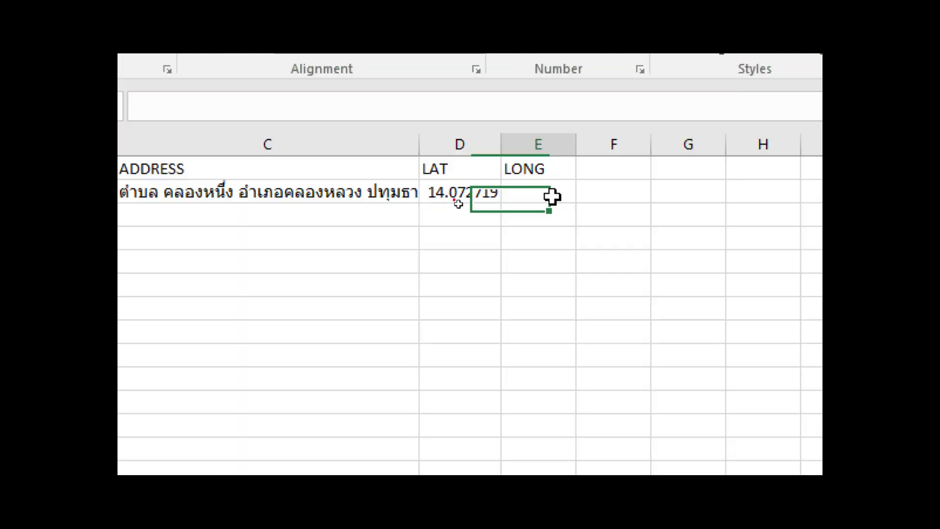
click(253, 463)
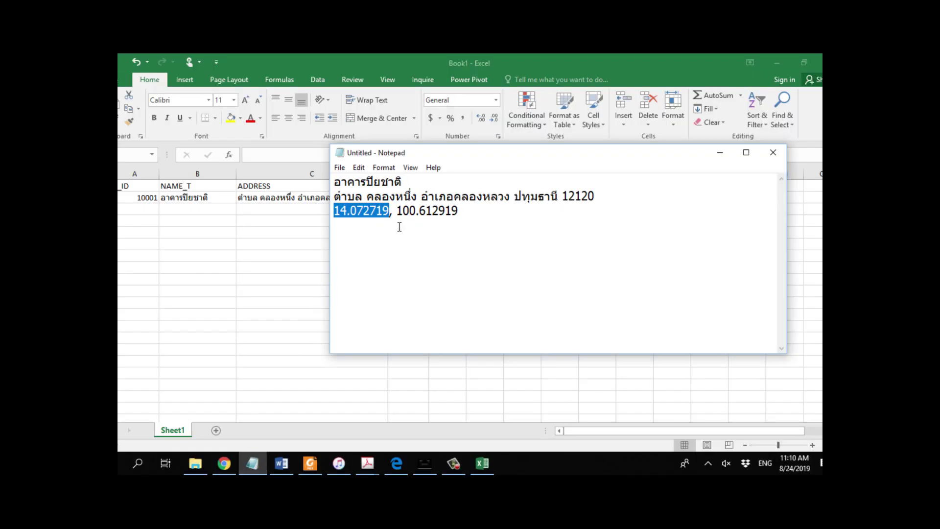
drag(397, 211, 447, 210)
key(ctrl+c)
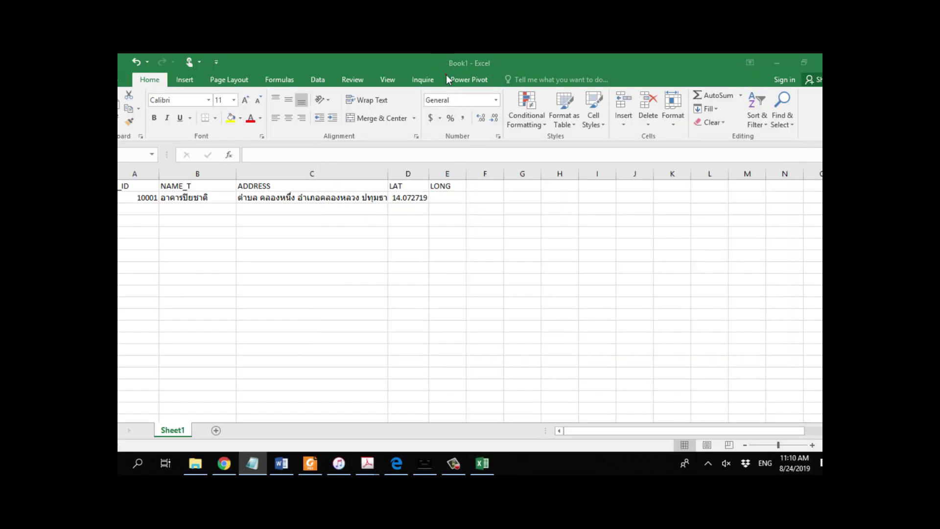
click(457, 198)
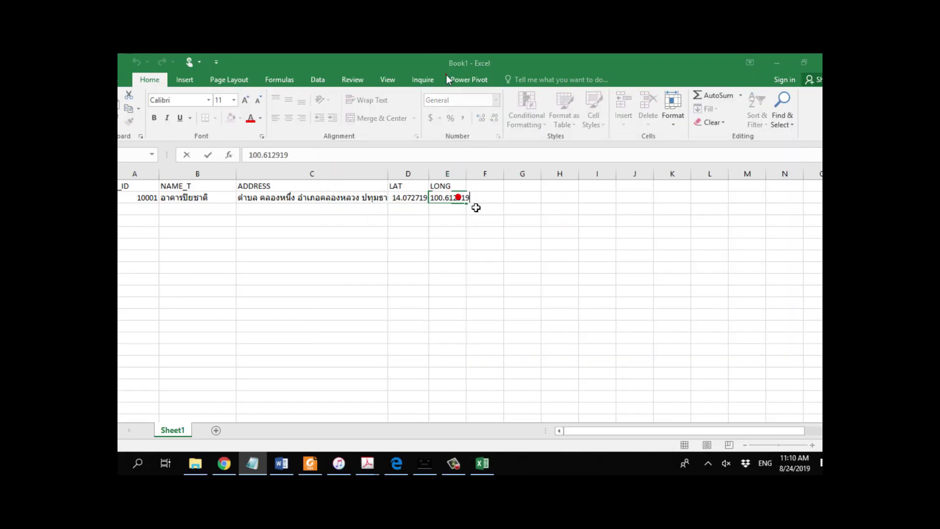
key(ctrl+v)
Widen the LONG column to fit its value and select cell F2.
drag(466, 177, 486, 180)
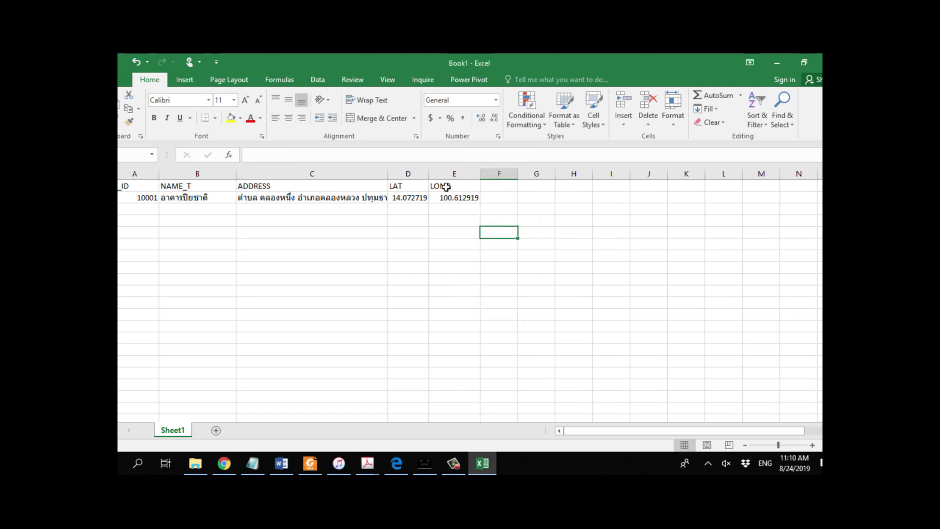
click(512, 199)
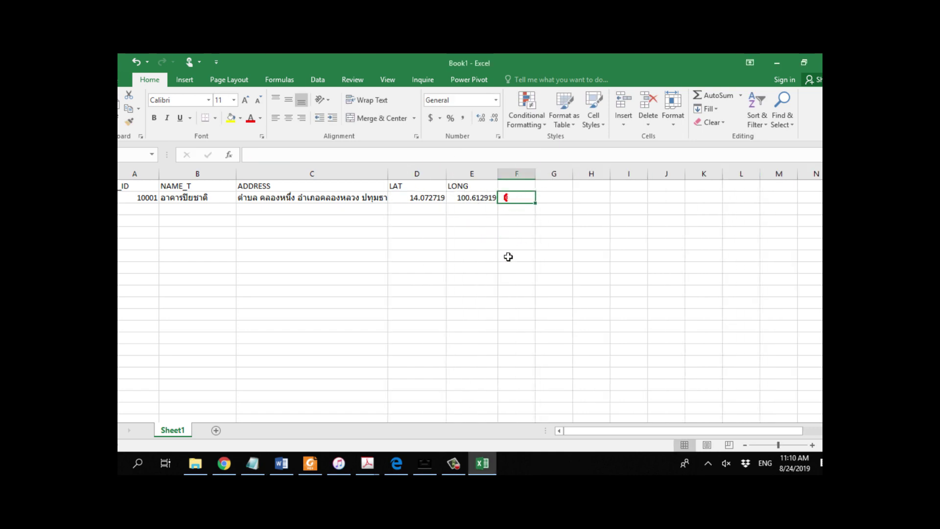
click(507, 197)
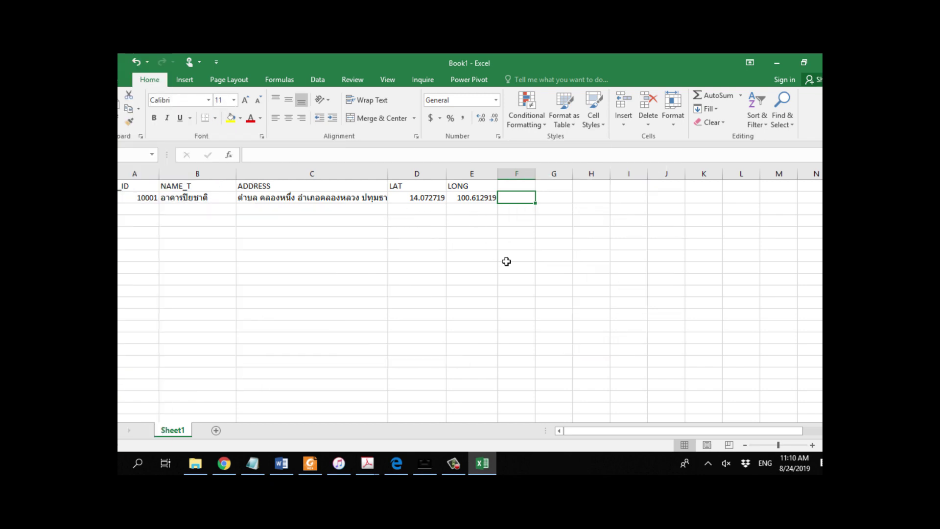
Start saving the workbook under a new name and browse to the PB603HGIS folder on Local Disk (C:).
key(alt+f)
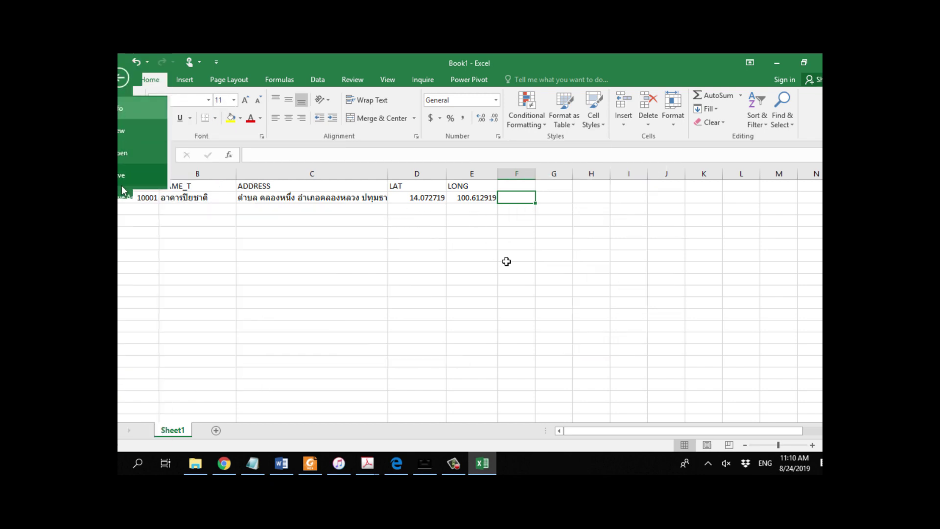
click(128, 197)
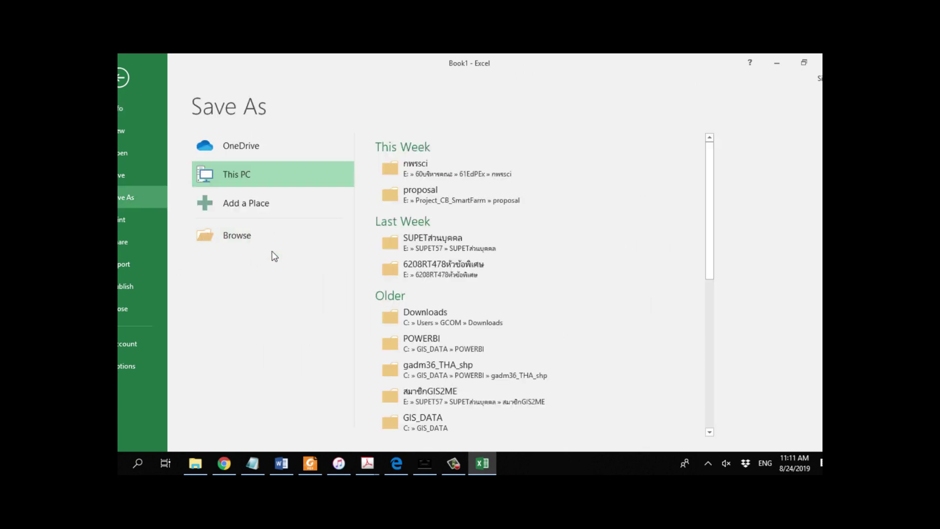
click(122, 78)
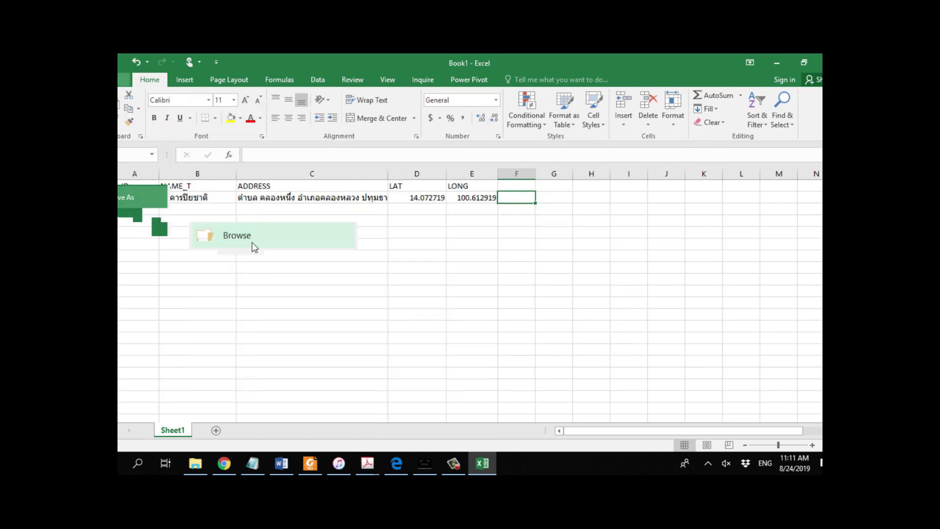
click(265, 235)
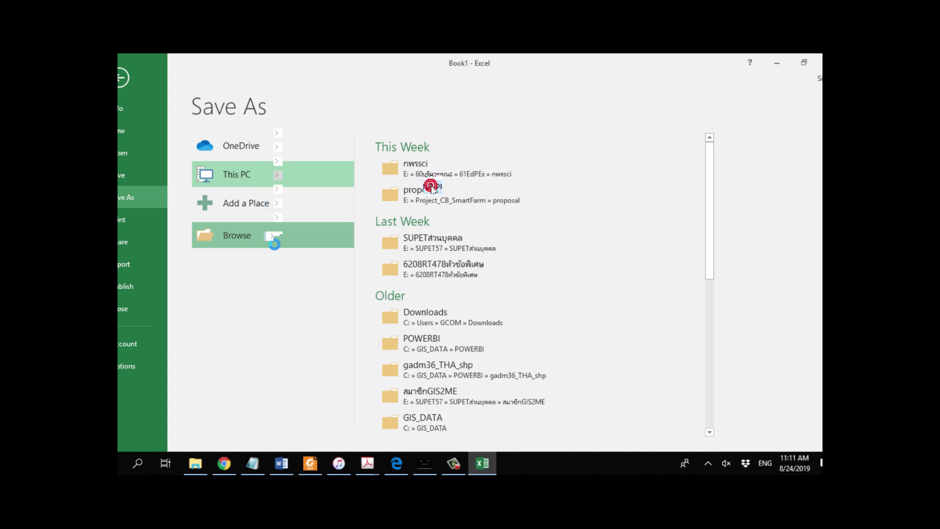
click(431, 187)
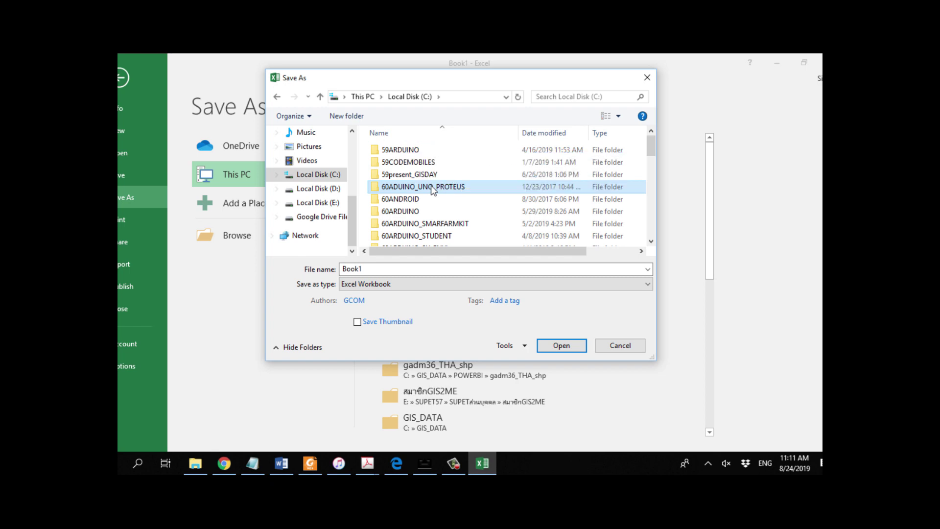
double_click(432, 145)
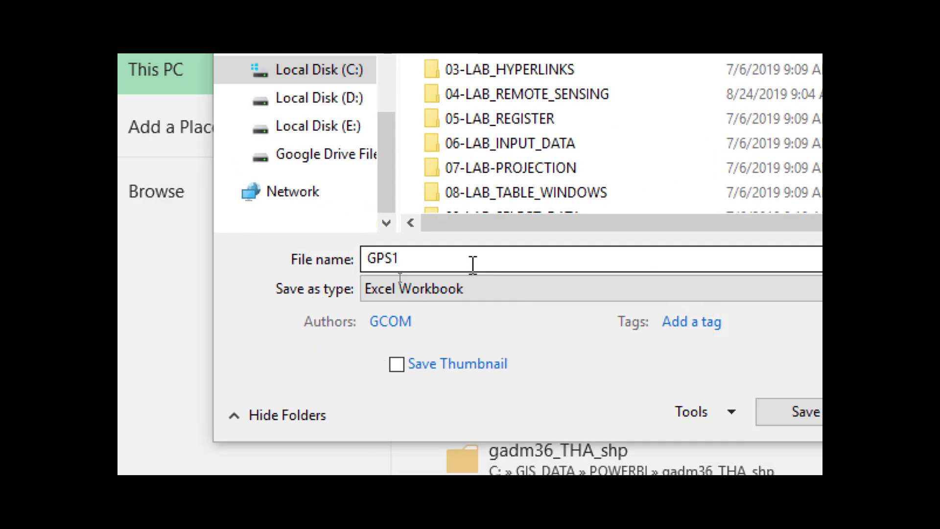
Name the file GPS1 and save it as an Excel Workbook.
drag(395, 272, 321, 272)
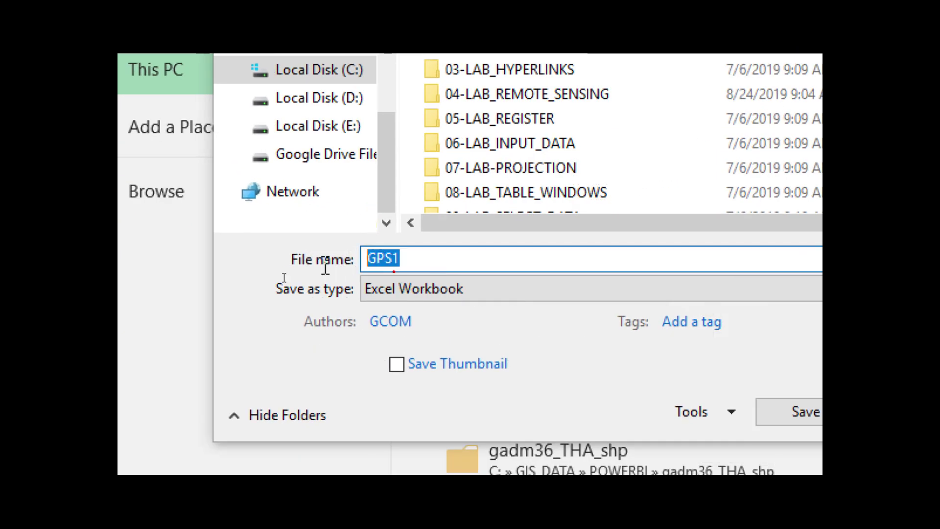
click(233, 264)
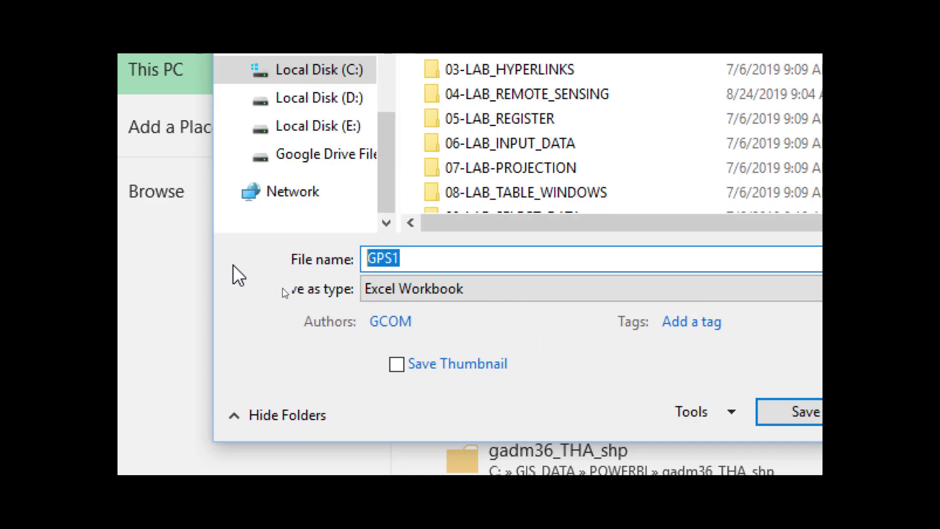
click(472, 259)
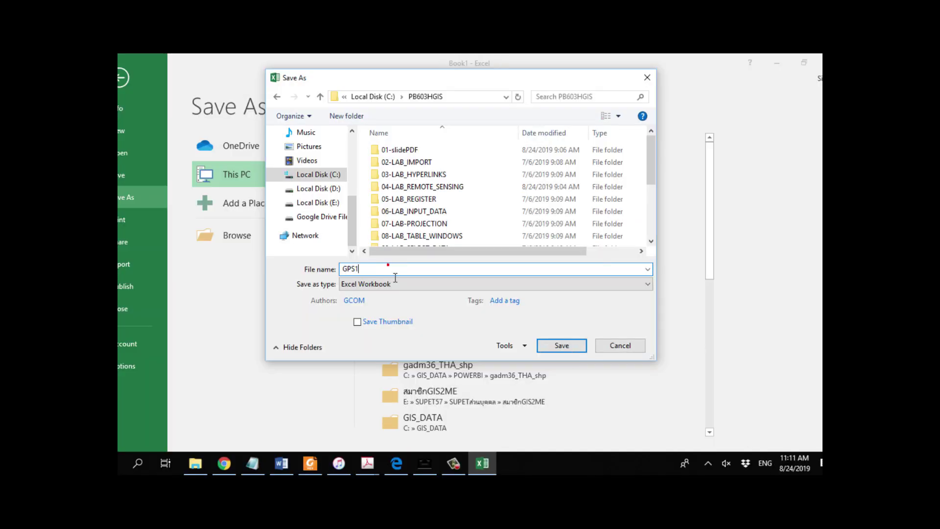
key(Return)
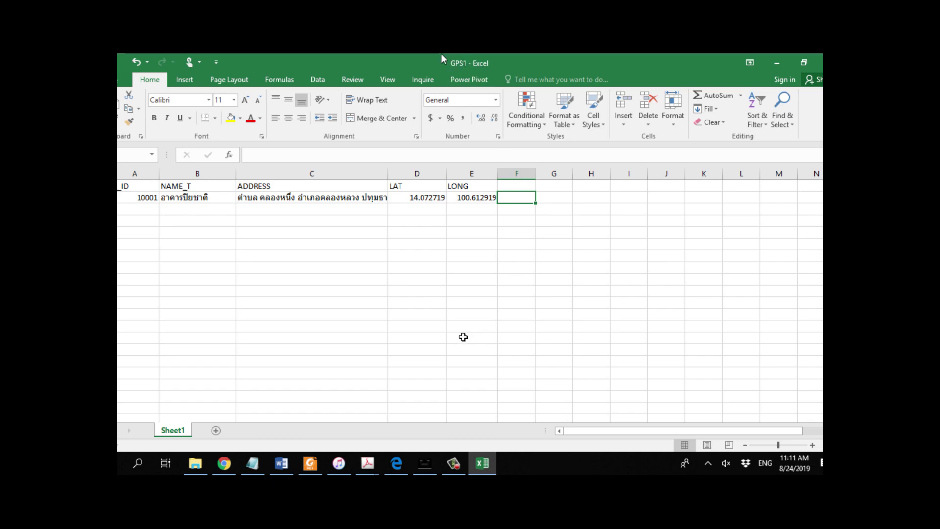
Switch to Google Maps in Chrome, clear the previous place and search for เชียงใหม่.
click(224, 463)
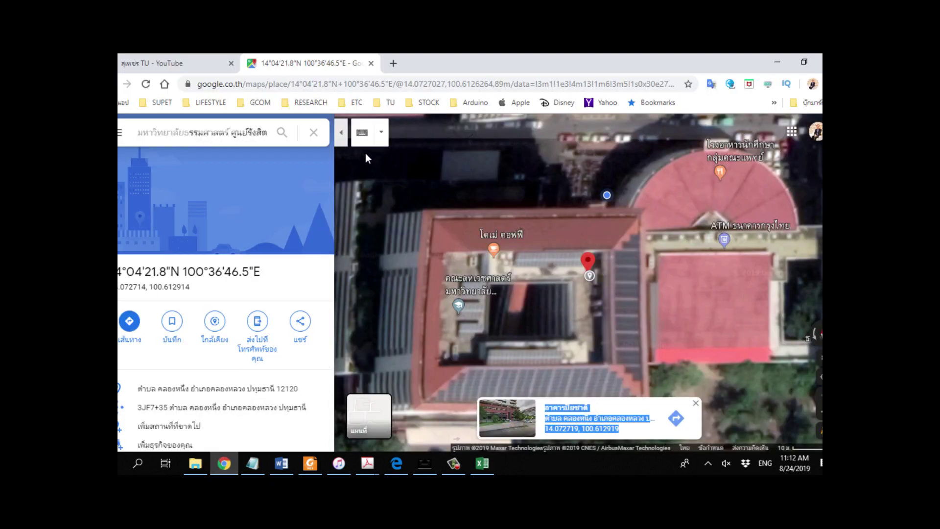
click(313, 132)
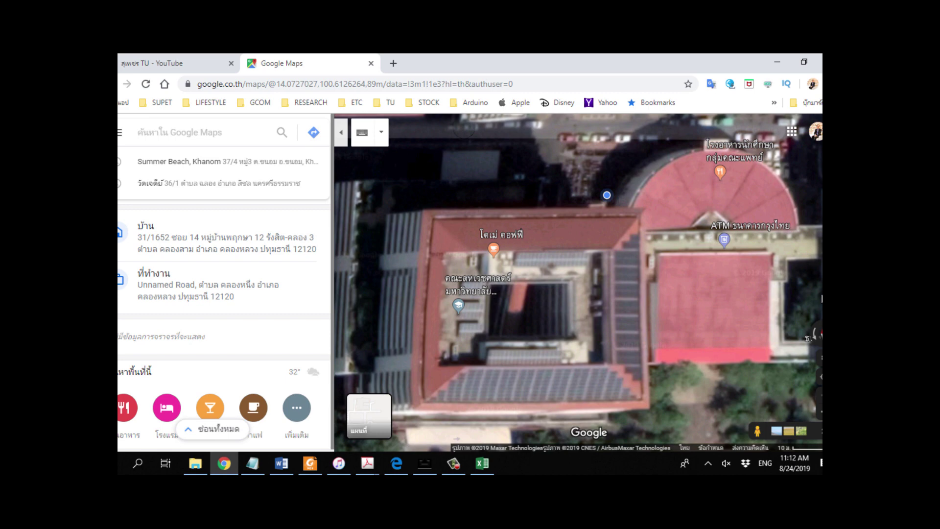
mouse_move(471, 279)
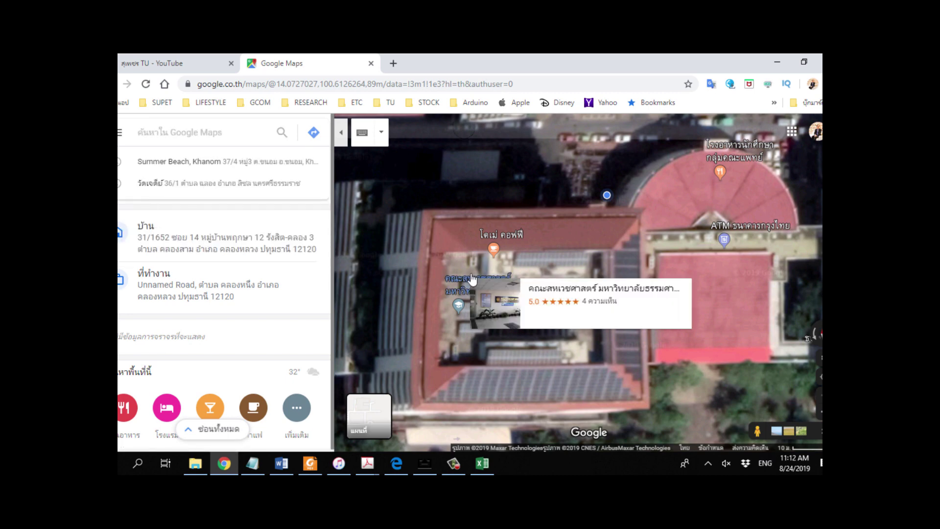
text(เชียงใหม่)
key(Return)
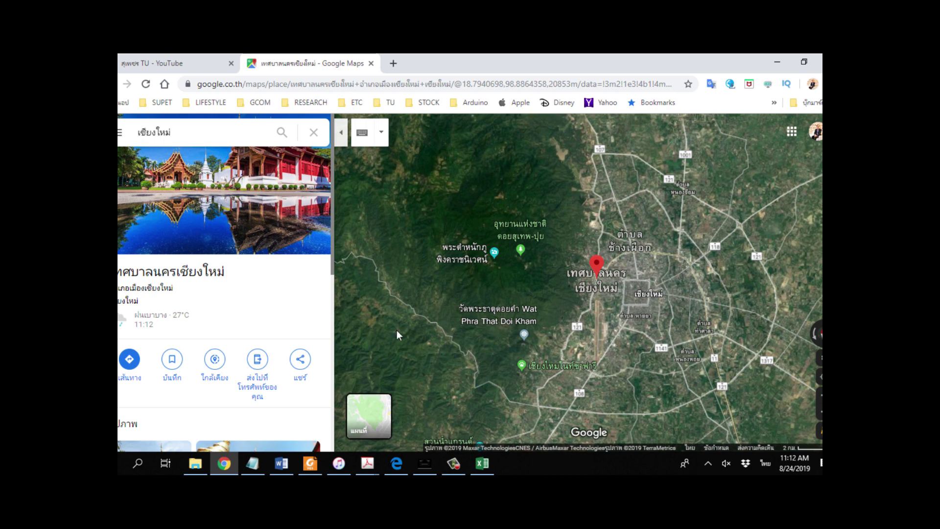
Search for โรงพยาบาล near the เชียงใหม่ location.
click(214, 358)
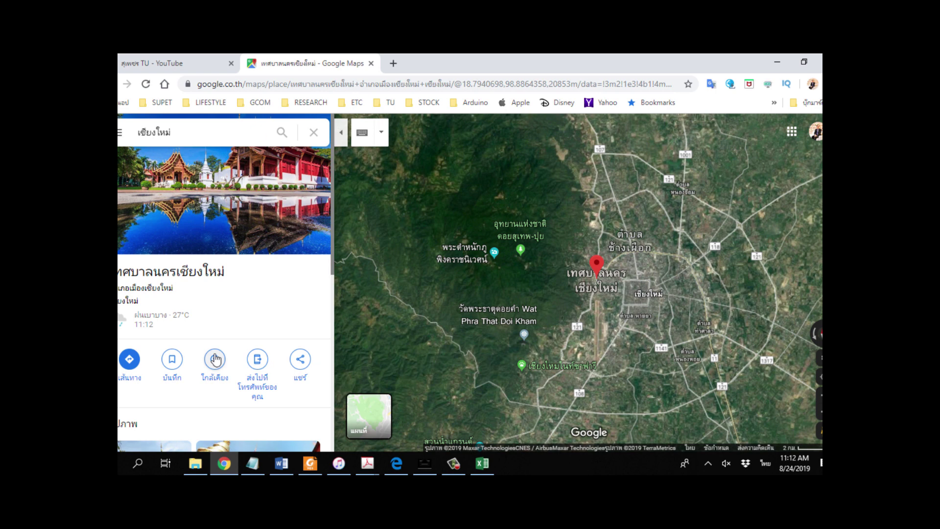
click(214, 359)
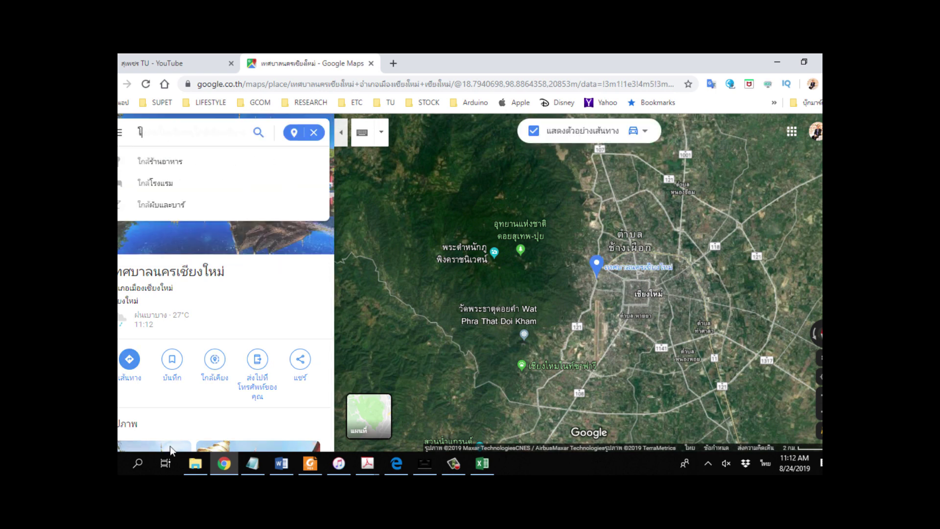
text(โ)
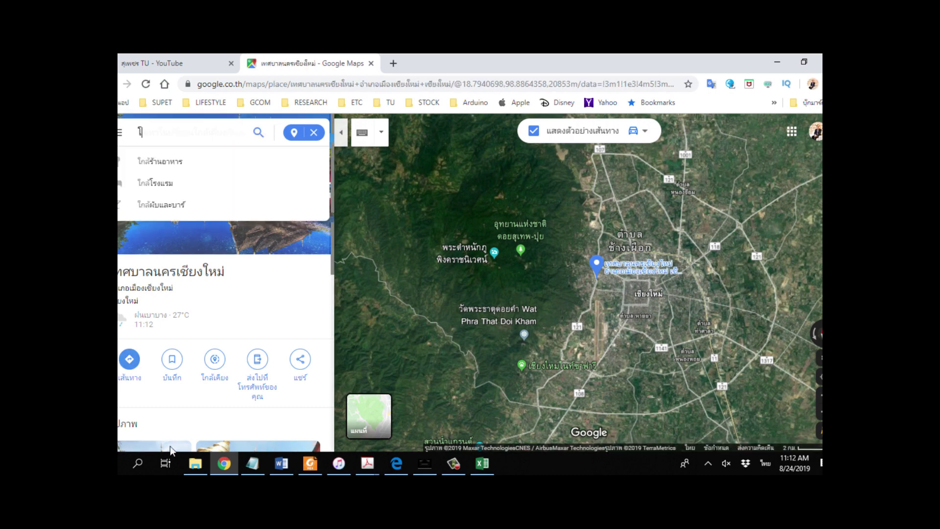
text(รงพยาบาล)
key(Return)
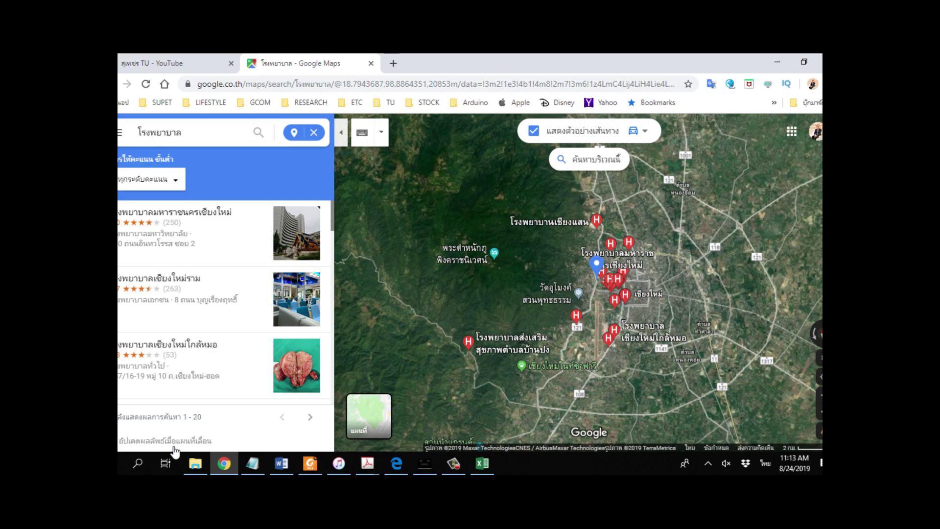
Locate โรงพยาบาลมหาราชนครเชียงใหม่ among the hospital markers on the satellite map and select it.
mouse_move(528, 353)
scroll(602, 279, up, 3)
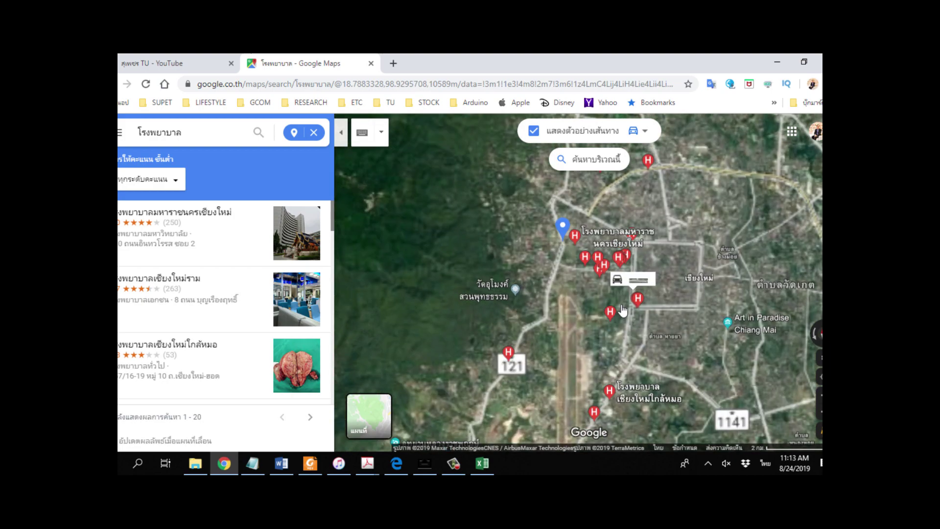
scroll(582, 263, up, 4)
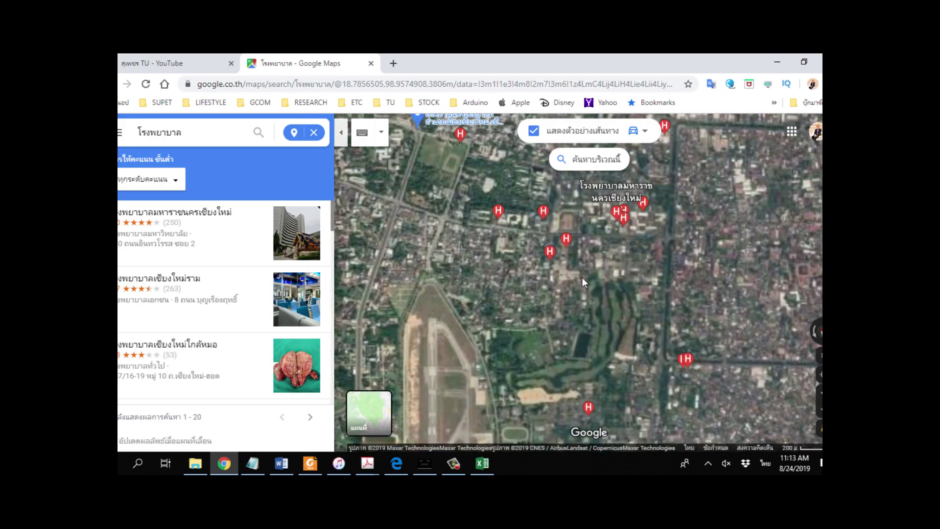
mouse_move(593, 340)
mouse_down()
mouse_move(601, 373)
mouse_move(595, 350)
mouse_up()
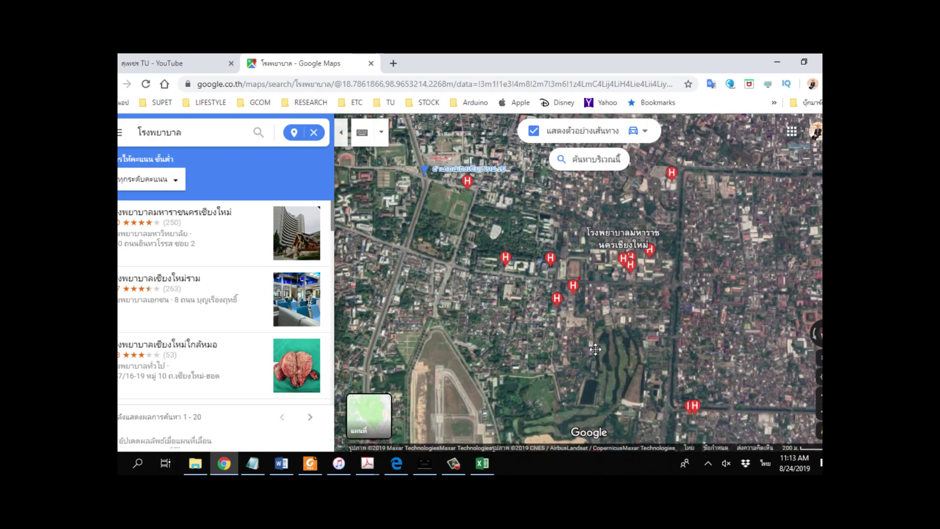
scroll(622, 292, up, 2)
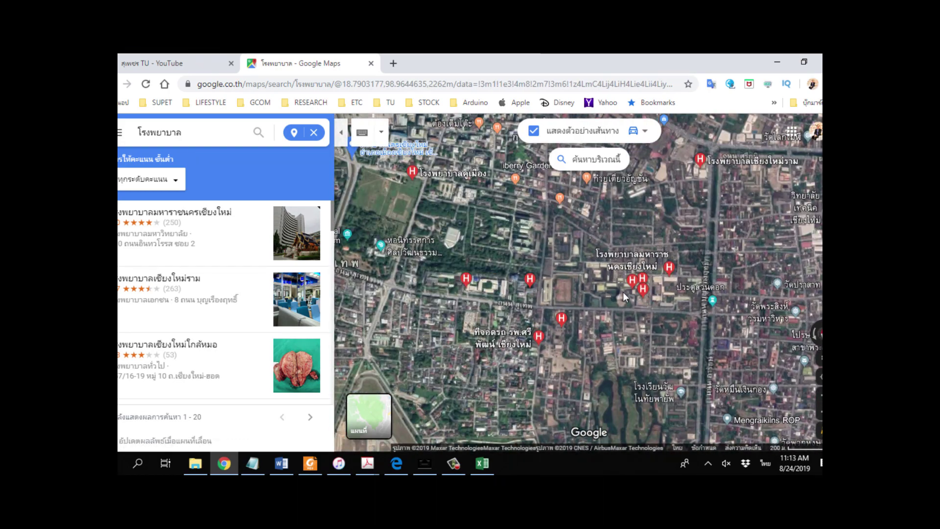
mouse_move(662, 287)
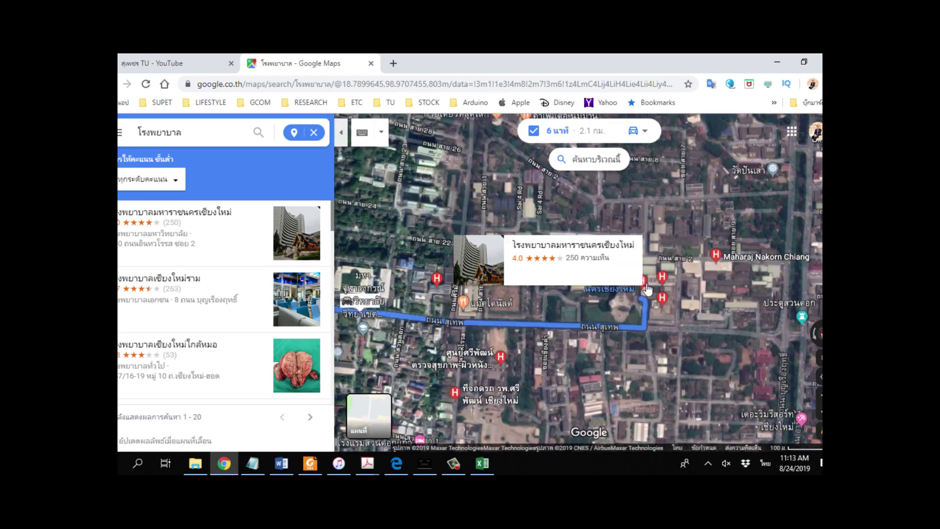
scroll(648, 289, up, 3)
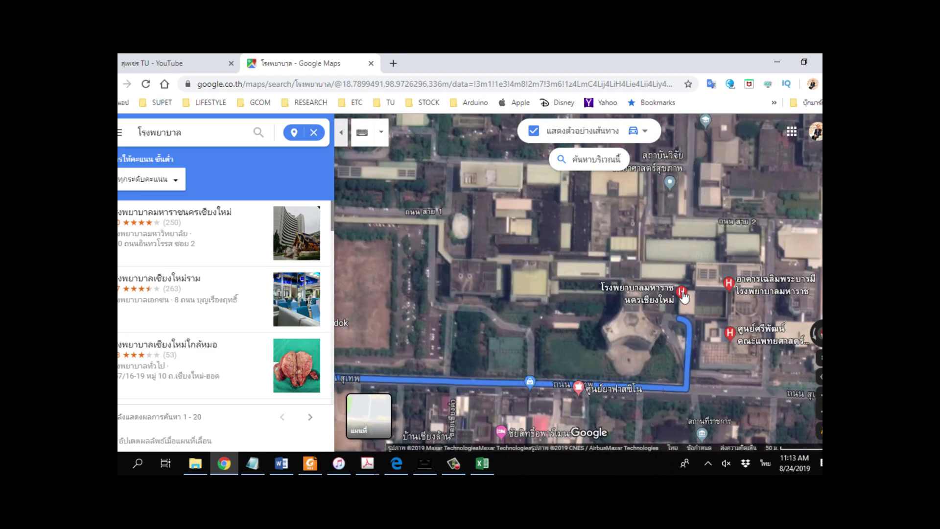
click(682, 293)
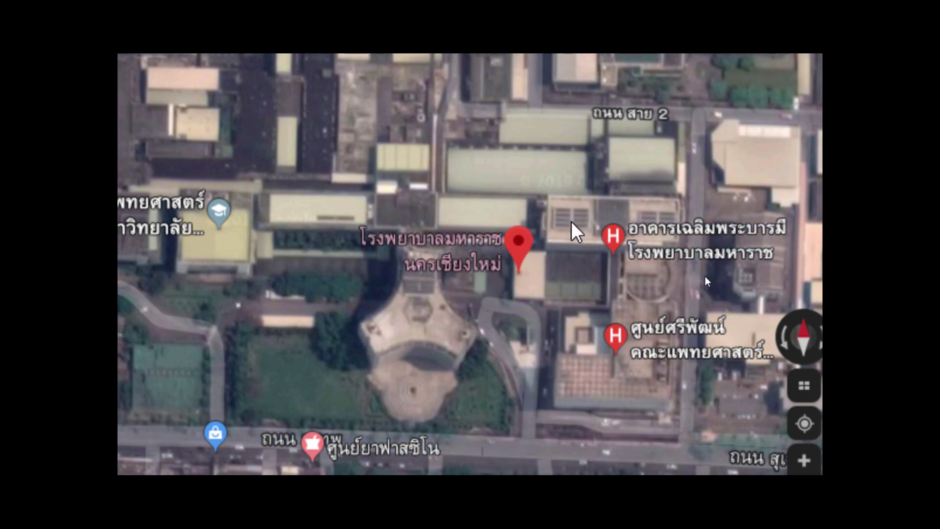
Look up the place details and coordinates of the building beside the ศูนย์ศรีพัฒน์ marker and of the one just northwest of the โรงพยาบาลมหาราชนครเชียงใหม่ marker.
right_click(587, 378)
click(587, 378)
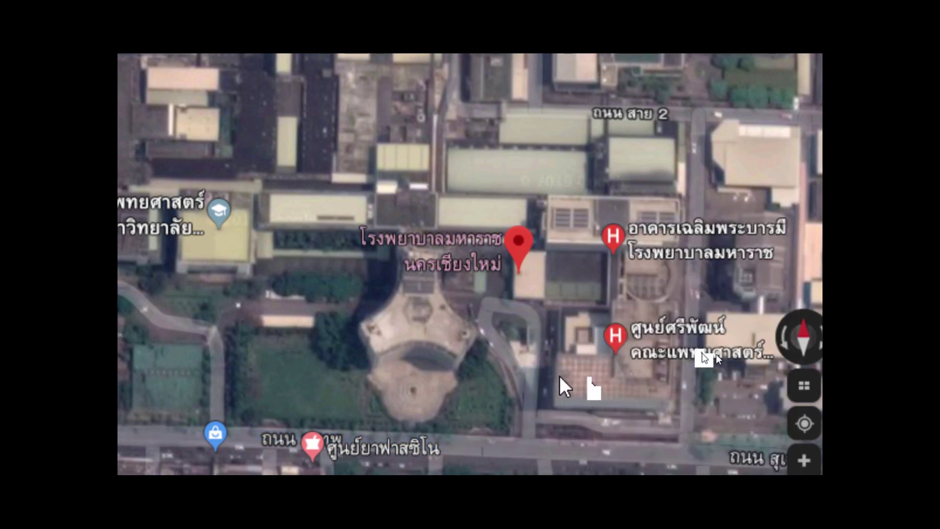
right_click(588, 379)
click(587, 380)
right_click(587, 380)
click(632, 313)
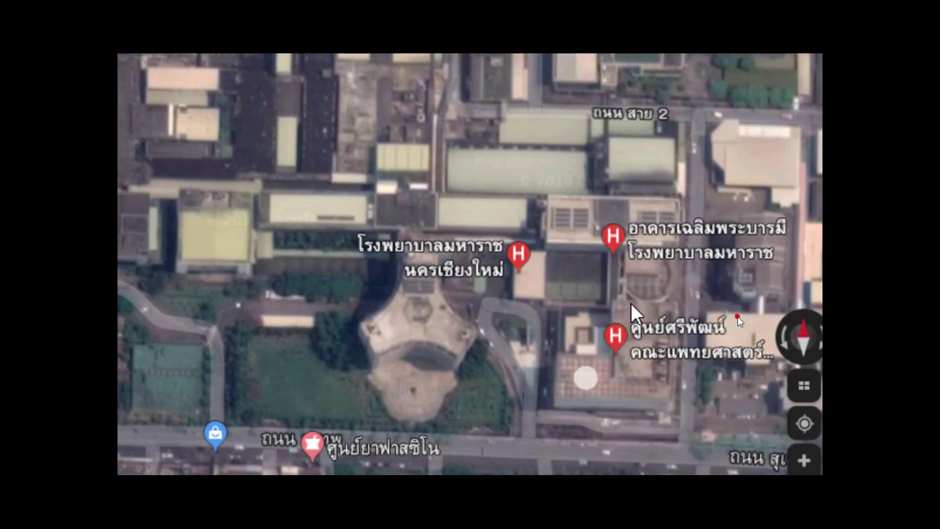
right_click(586, 377)
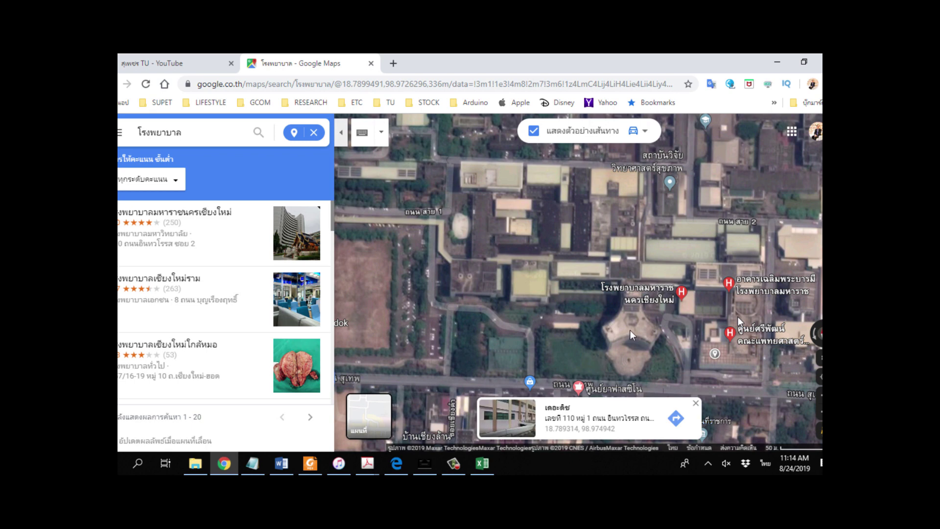
click(662, 272)
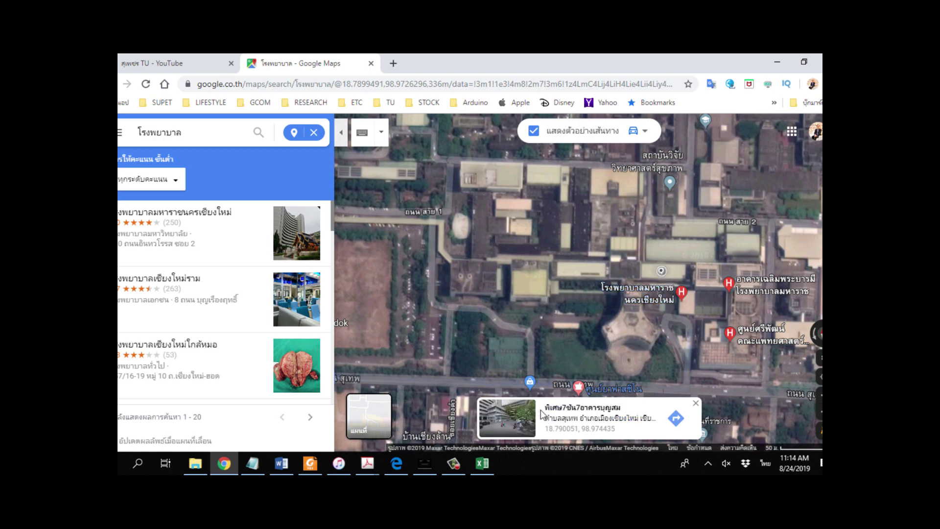
key(ctrl+shift+d)
mouse_move(689, 260)
mouse_down()
mouse_move(627, 272)
mouse_move(681, 285)
mouse_move(644, 246)
mouse_up()
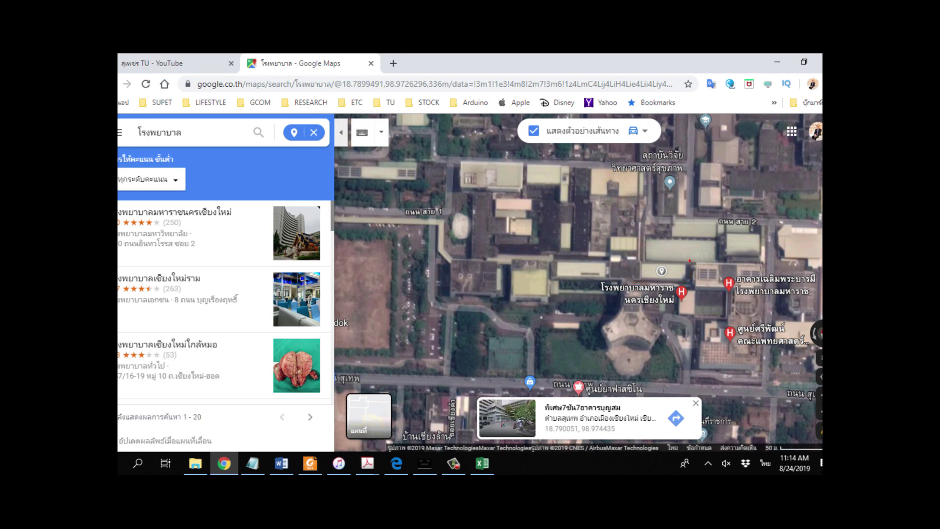
drag(654, 315, 717, 274)
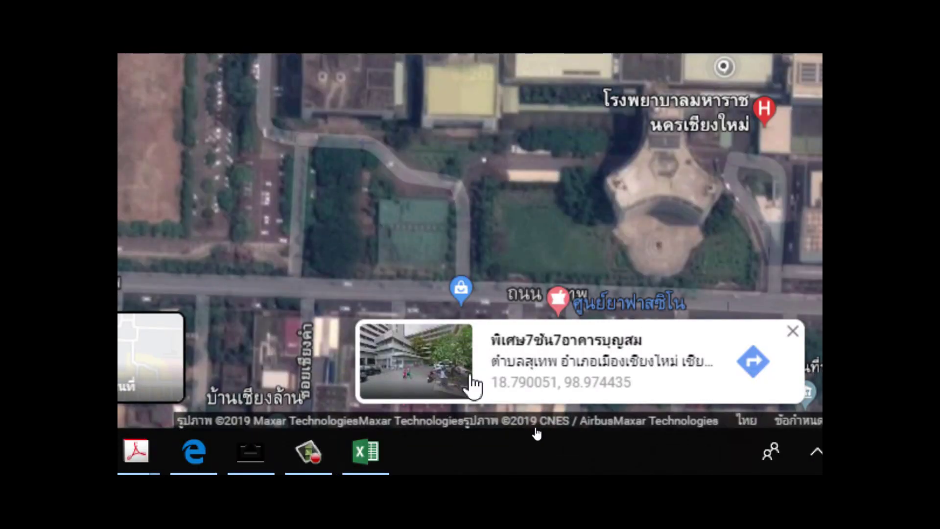
Copy the name, address and coordinates of พิเศษ7ชั้น7อาคารบุญสม from its map card and replace the old place text in Notepad with them.
drag(491, 338, 528, 372)
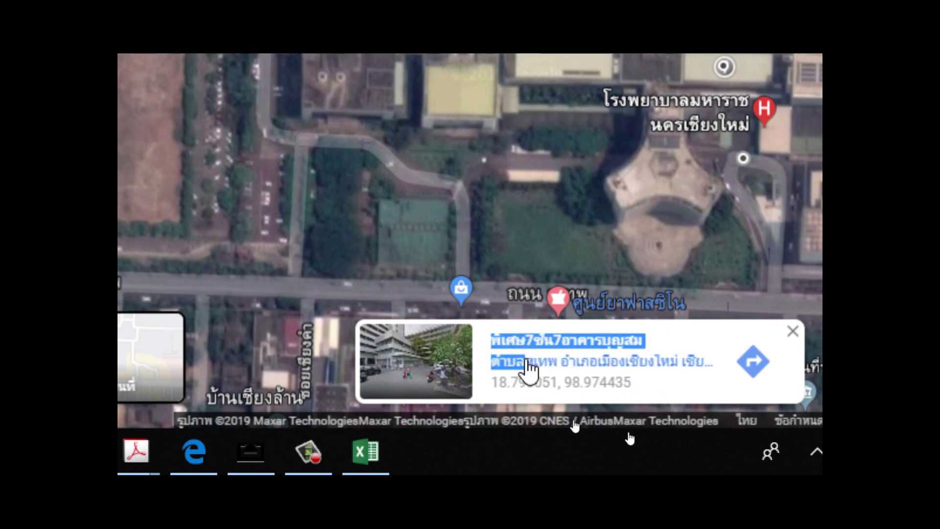
drag(528, 372, 651, 391)
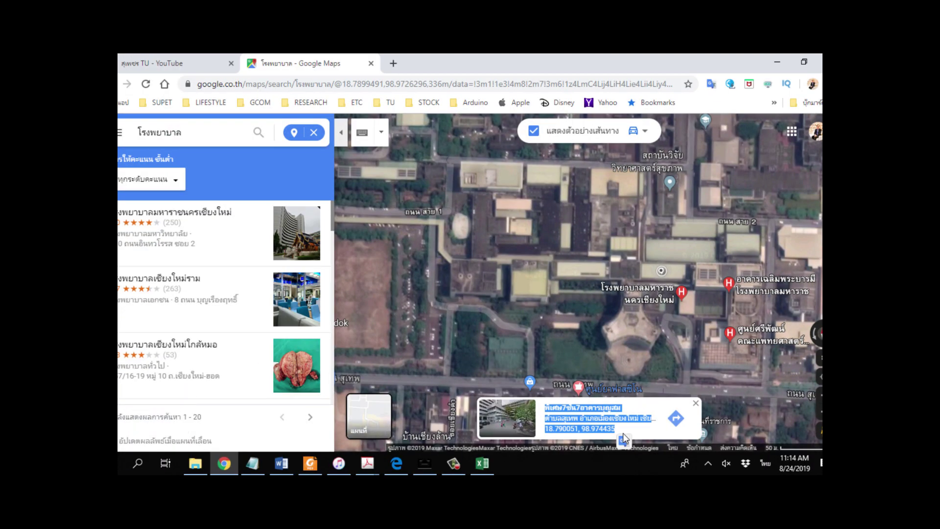
right_click(593, 419)
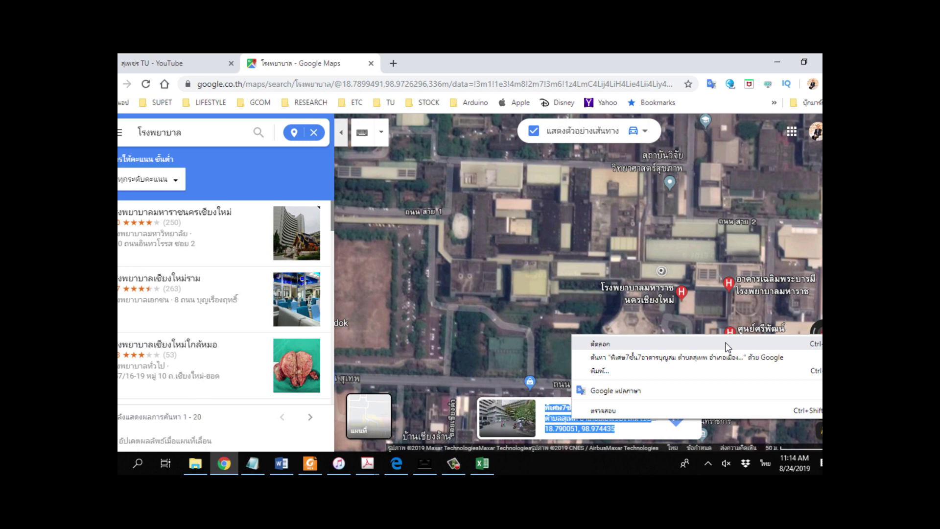
click(595, 54)
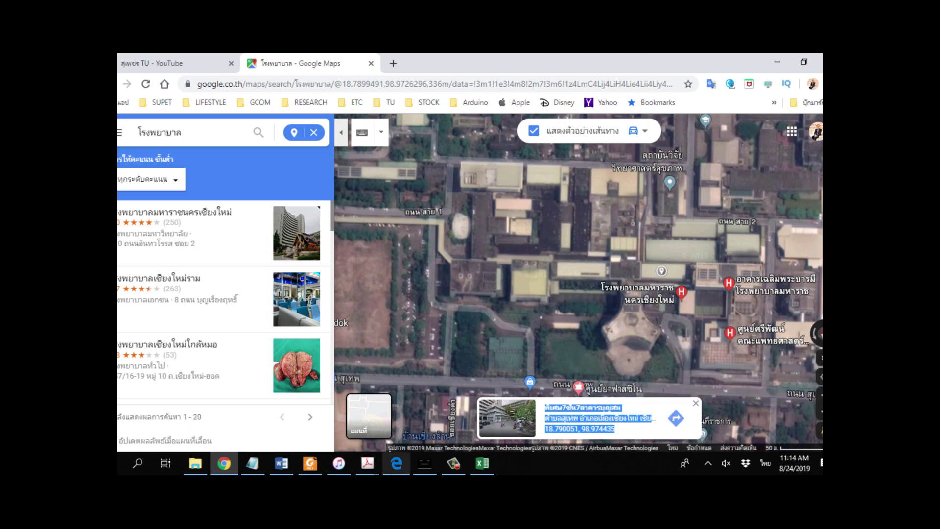
click(250, 463)
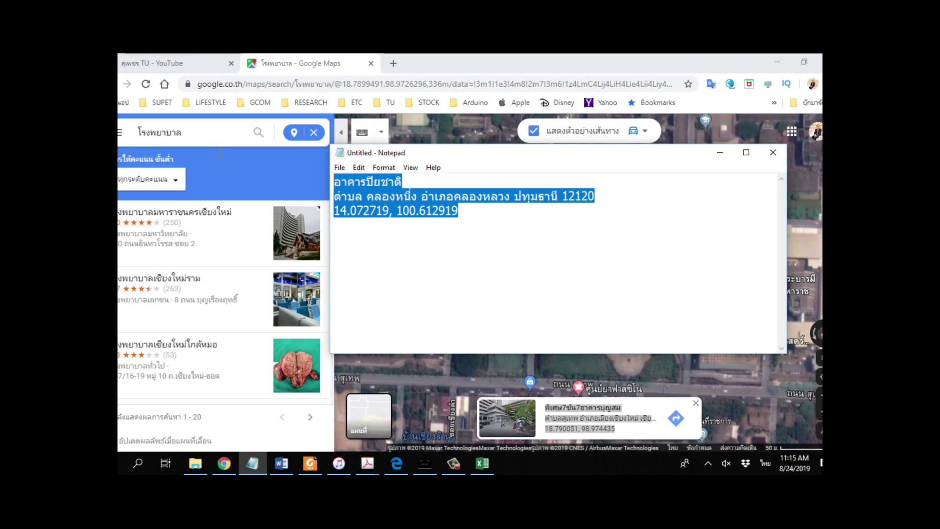
text(พิเศษ7ชั้น7อาคารบุญสม ตำบลสุเทพ อำเภอเมืองเชียงใหม่ เชียงใหม่ 50200 18.790051, 98.974435)
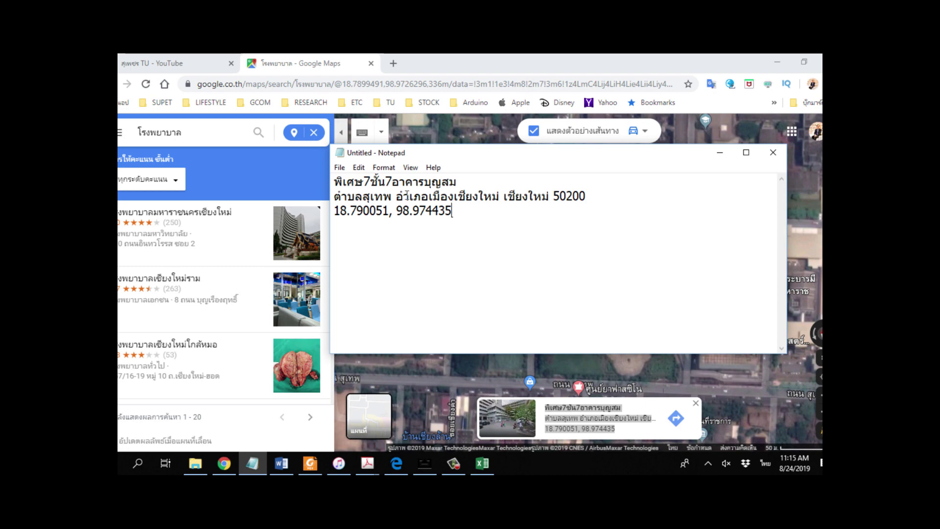
Open โรงพยาบาลมหาราชนครเชียงใหม่ from the Google Maps results and copy its name into the NAME_T cell below อาคารปิยชาติ in Excel.
click(249, 219)
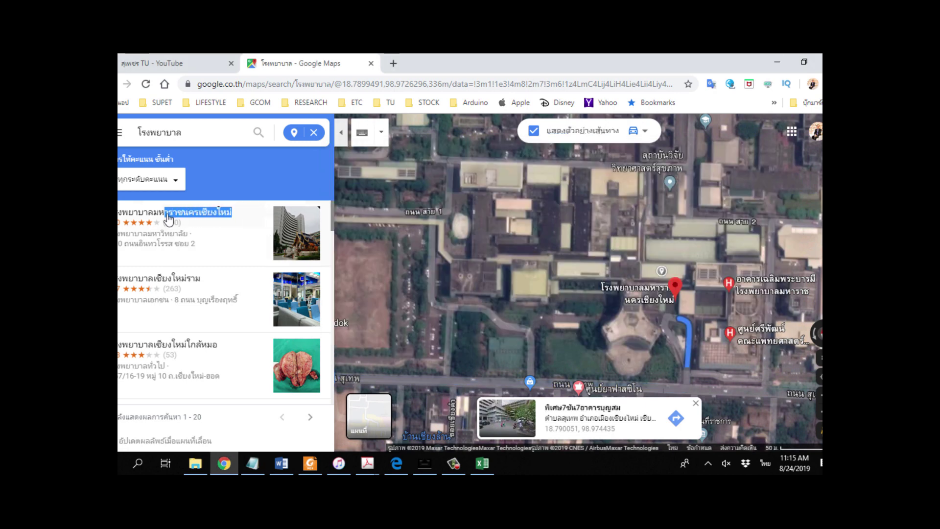
drag(118, 218, 124, 216)
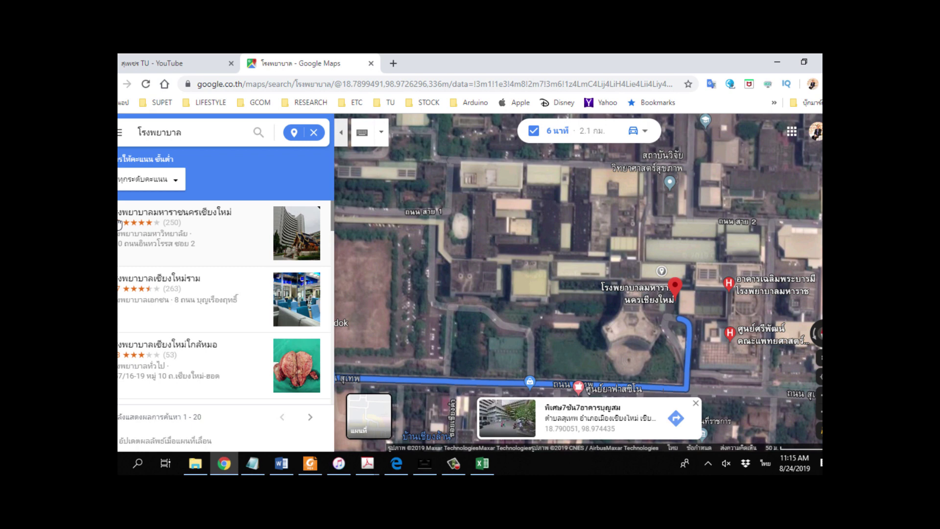
click(206, 259)
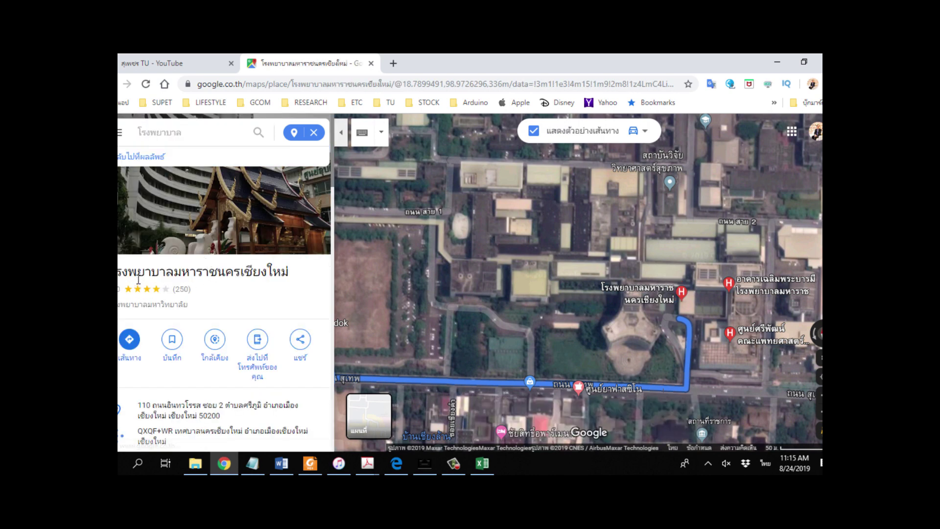
drag(118, 273, 295, 271)
click(298, 271)
triple_click(300, 274)
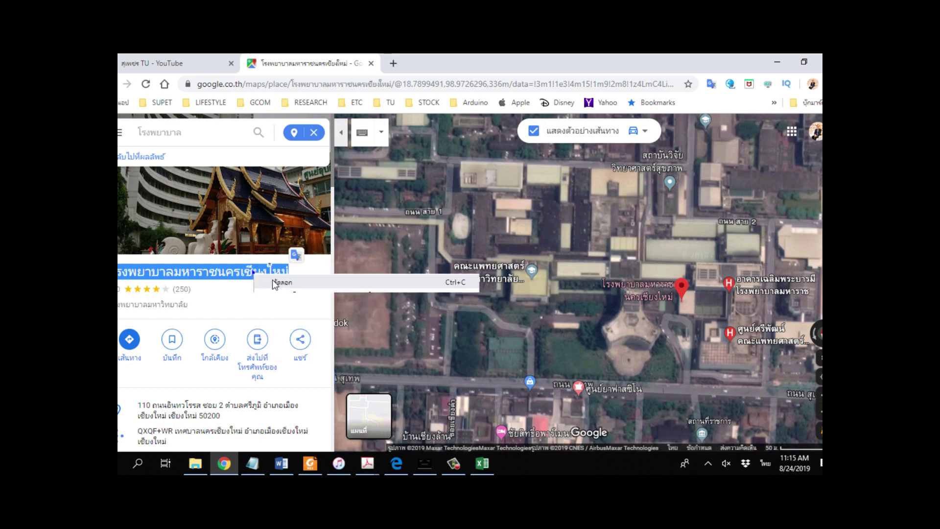
click(482, 463)
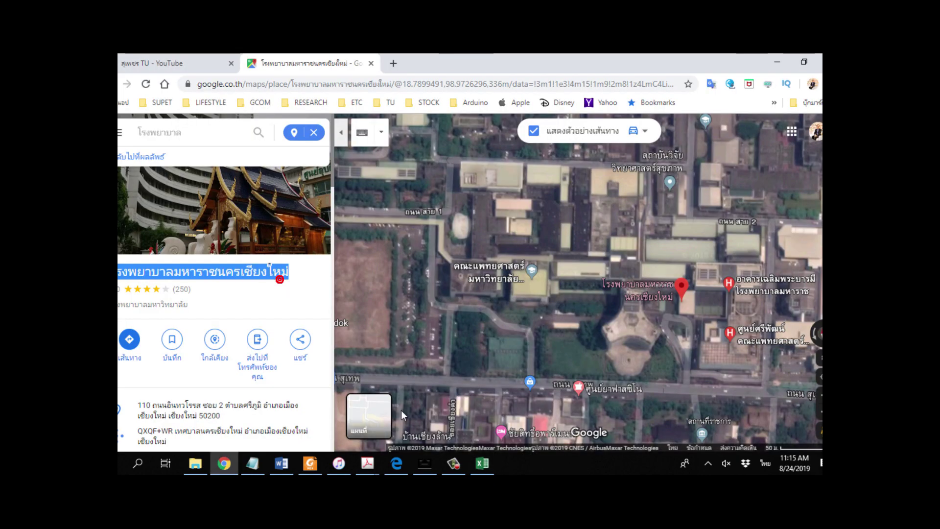
click(197, 210)
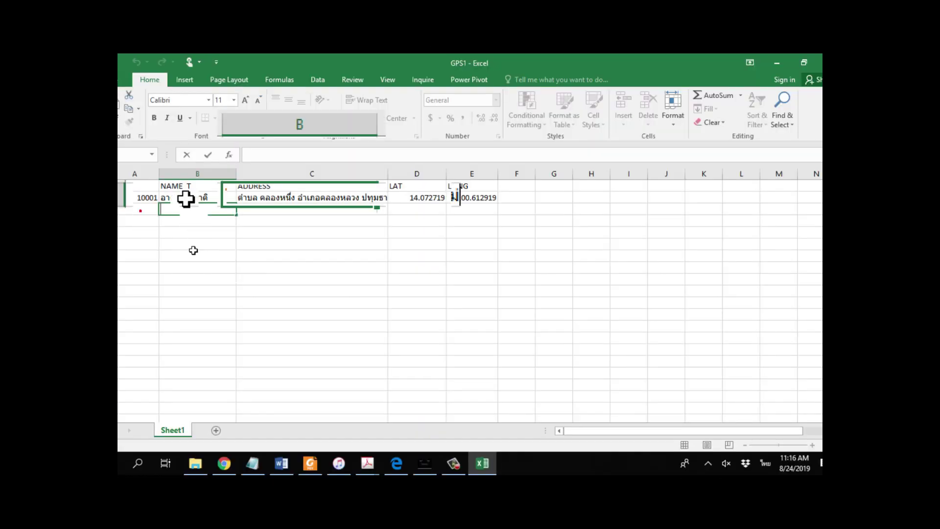
Copy the H_ID of the first place into the hospital's row and change it to 10002.
click(186, 198)
key(Up)
key(ctrl+c)
key(Down)
key(ctrl+v)
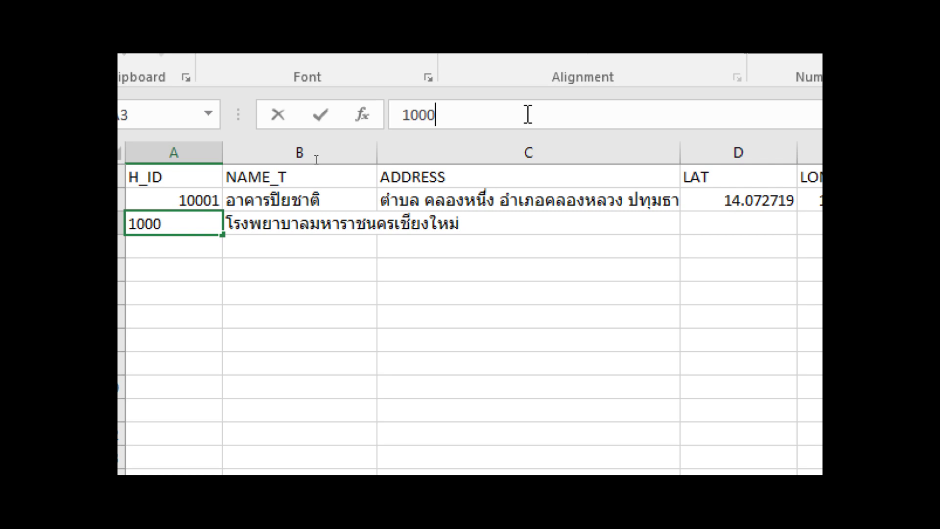
text(1)
key(BackSpace)
text(2)
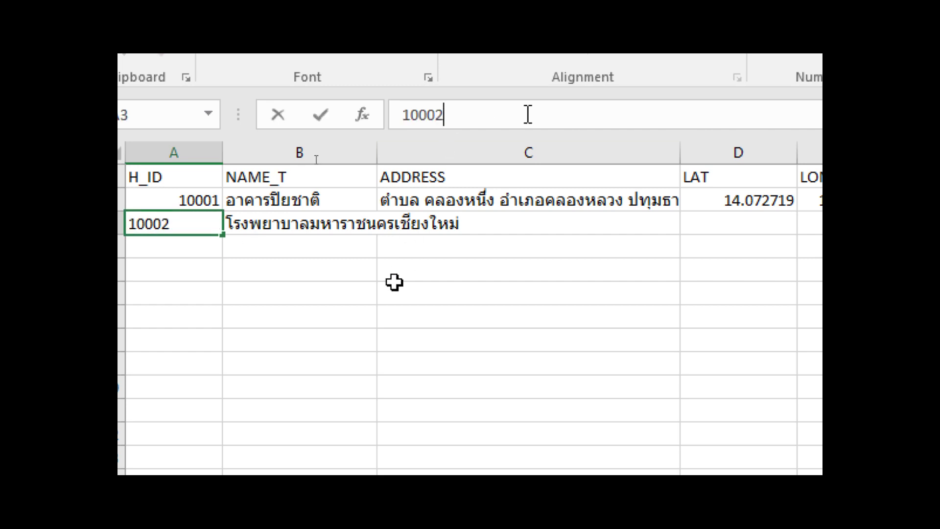
key(Return)
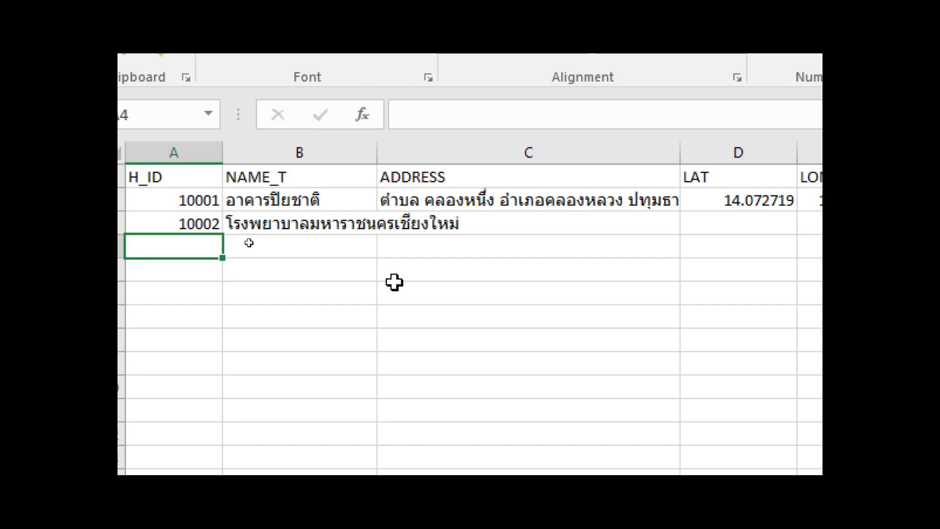
Copy the address line ตำบลสุเทพ อำเภอเมืองเชียงใหม่ เชียงใหม่ 50200 from Notepad into the ADDRESS cell of row 10002 in Excel.
click(254, 462)
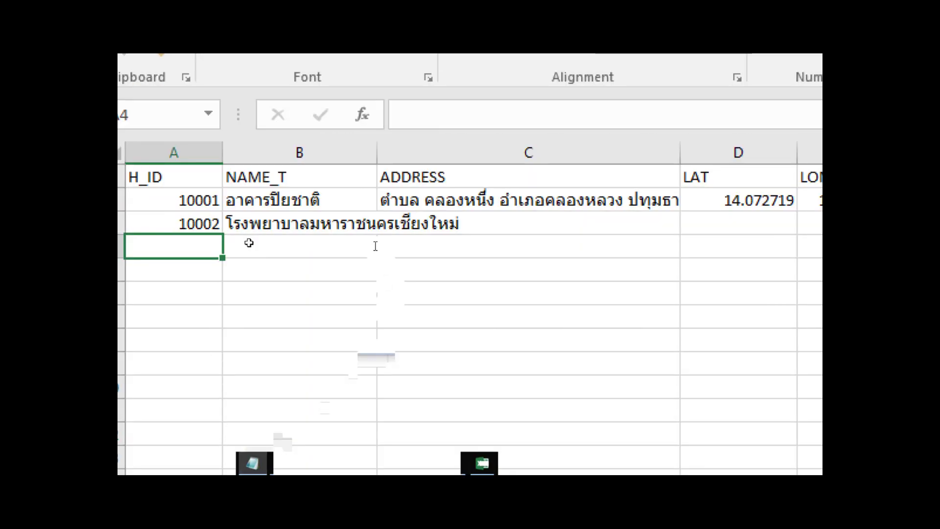
drag(334, 196, 415, 206)
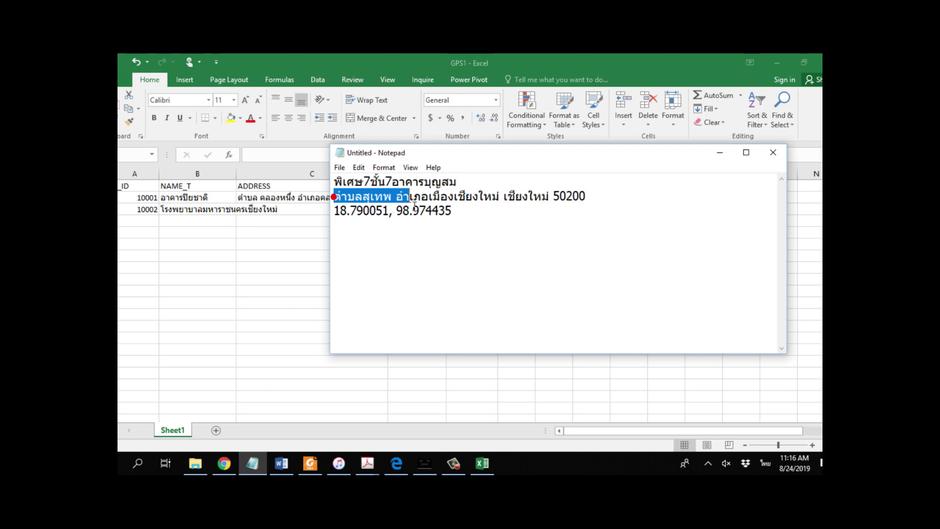
click(327, 204)
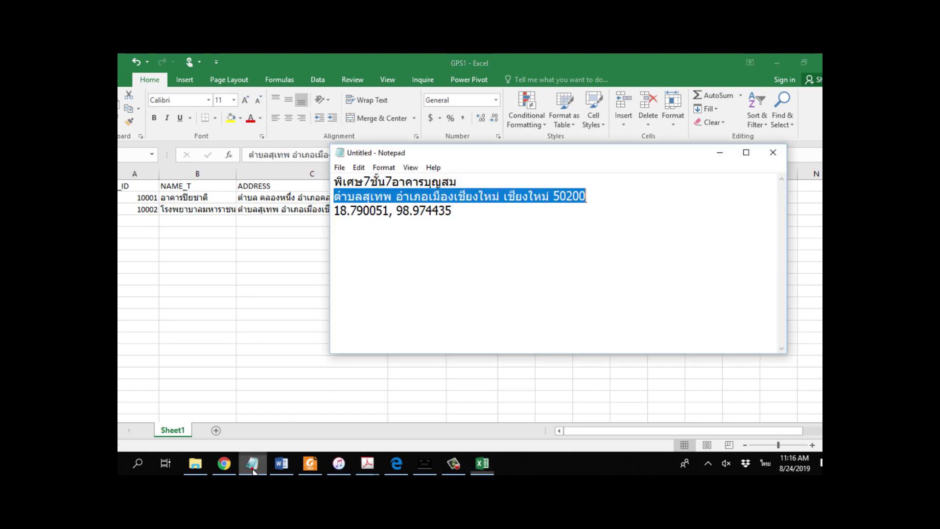
Copy the latitude 18.790051 from Notepad into the LAT cell of row 10002 in Excel.
click(254, 465)
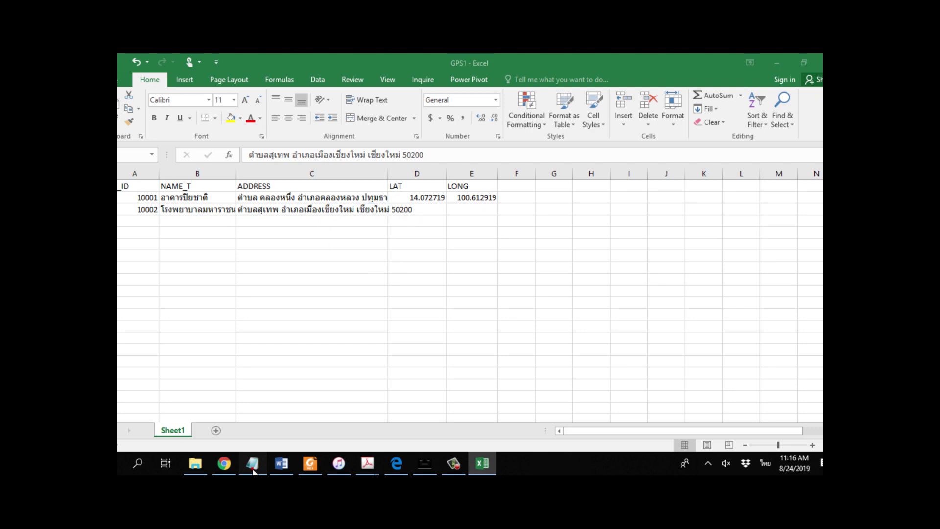
click(253, 465)
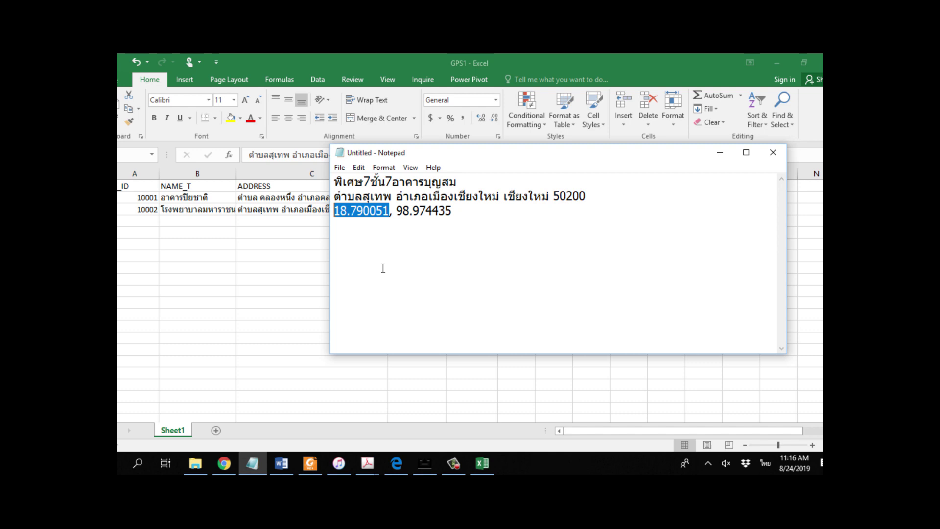
key(alt+Tab)
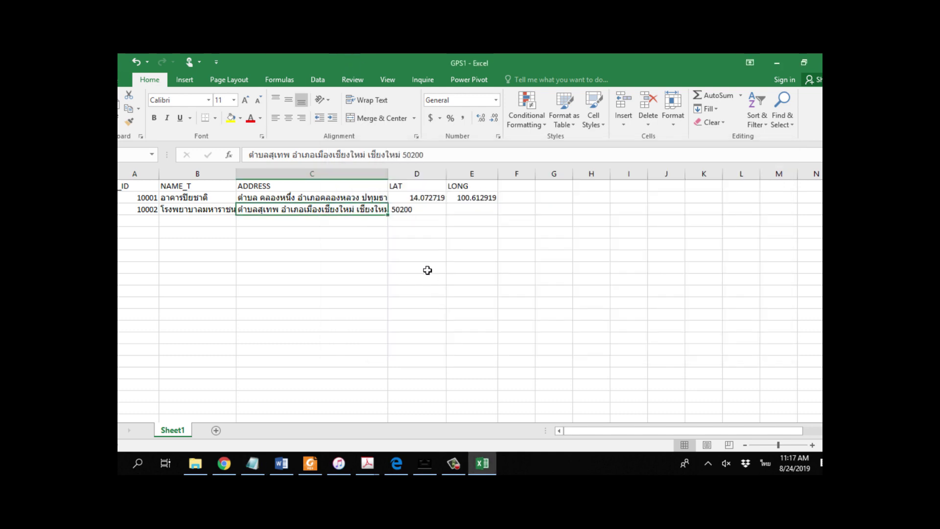
key(ctrl+v)
Copy the longitude 98.974435 from Notepad into the LONG cell of row 10002 in Excel.
click(252, 463)
drag(393, 216, 455, 218)
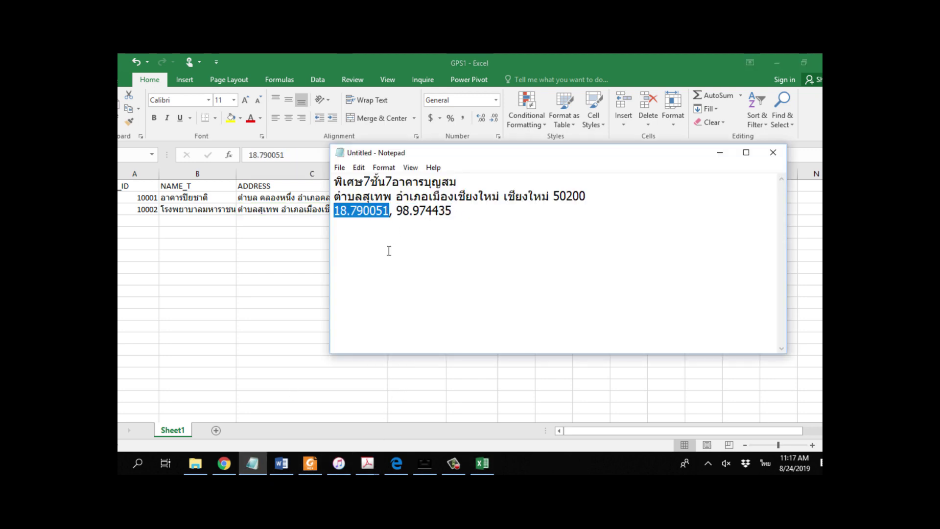
click(459, 57)
click(472, 209)
key(ctrl+v)
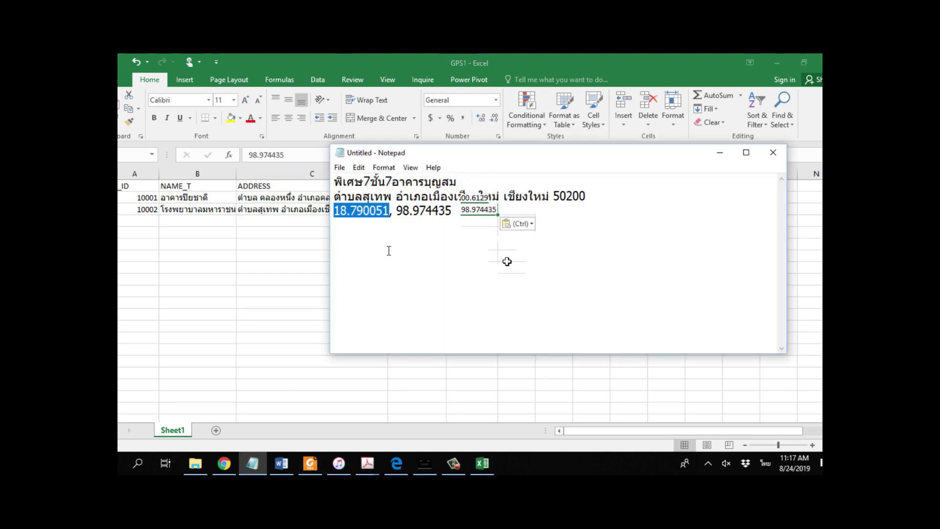
click(508, 292)
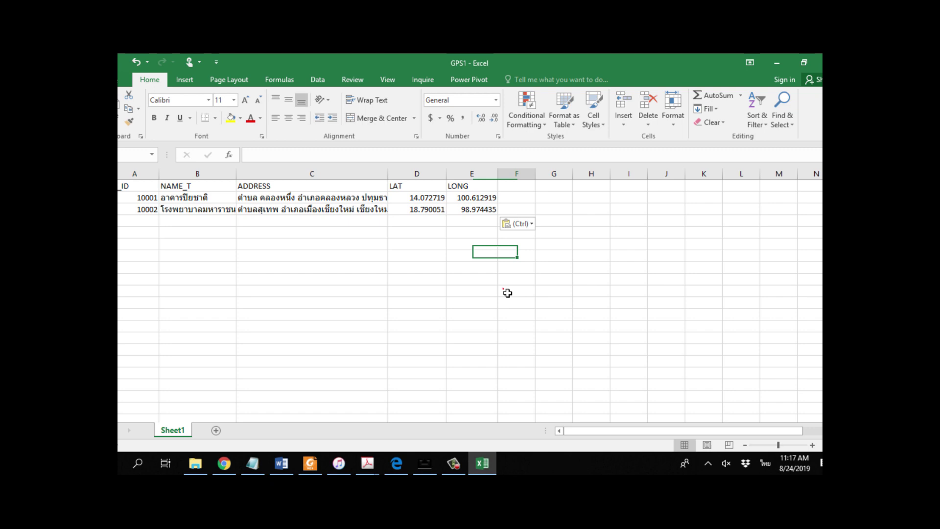
click(507, 292)
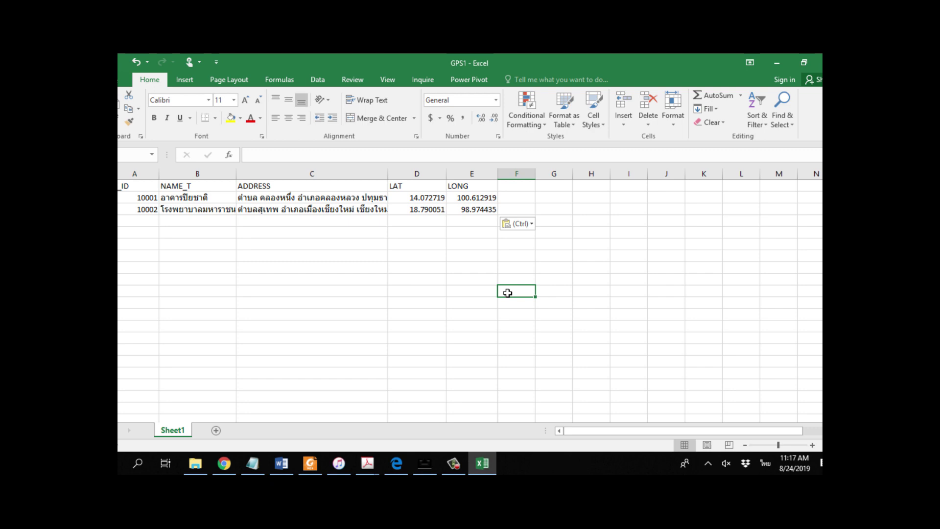
Switch to Google Maps in Chrome, clear the เชียงใหม่ hospital search and search for อุบลราชธานี.
click(220, 469)
click(186, 139)
text(โรงพยาบาล)
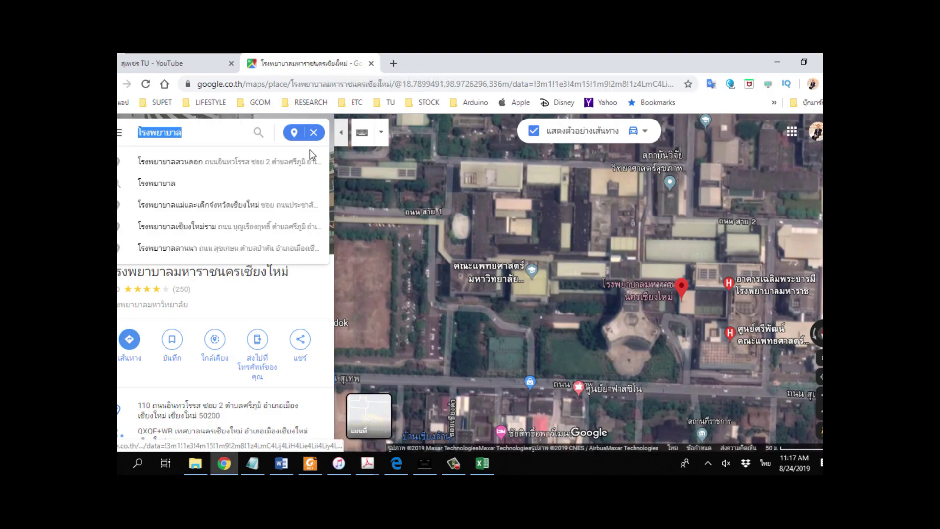
click(314, 132)
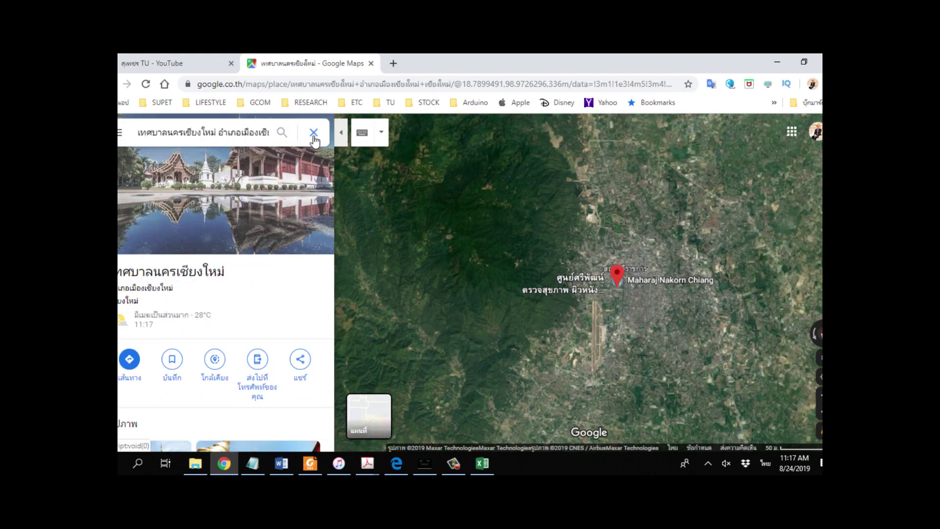
click(314, 133)
text(อุบลราช)
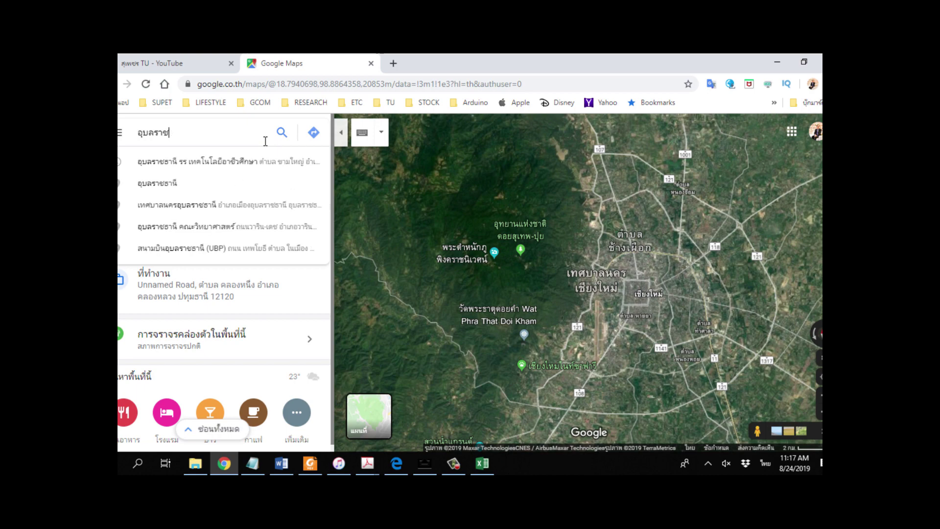
key(Return)
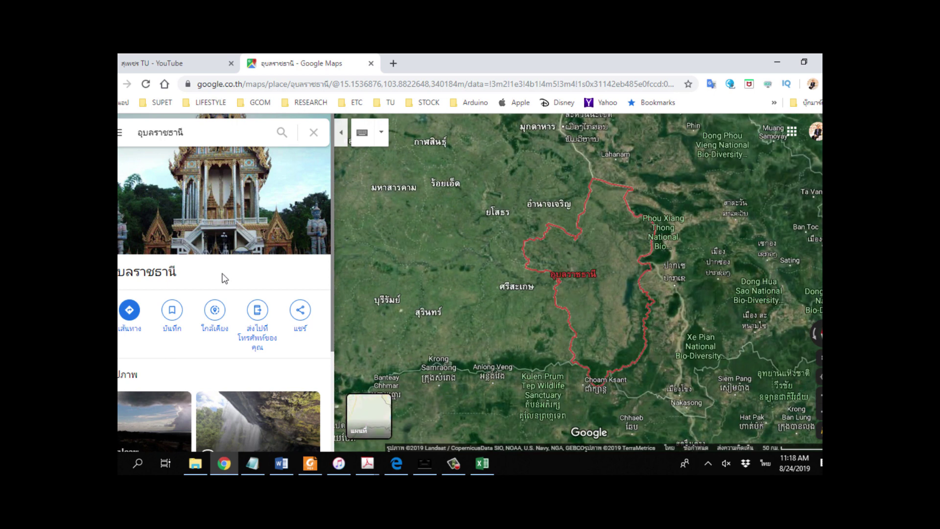
Search for โรงพยาบาล near อุบลราชธานี and look closer at the hospital markers around the city.
click(221, 311)
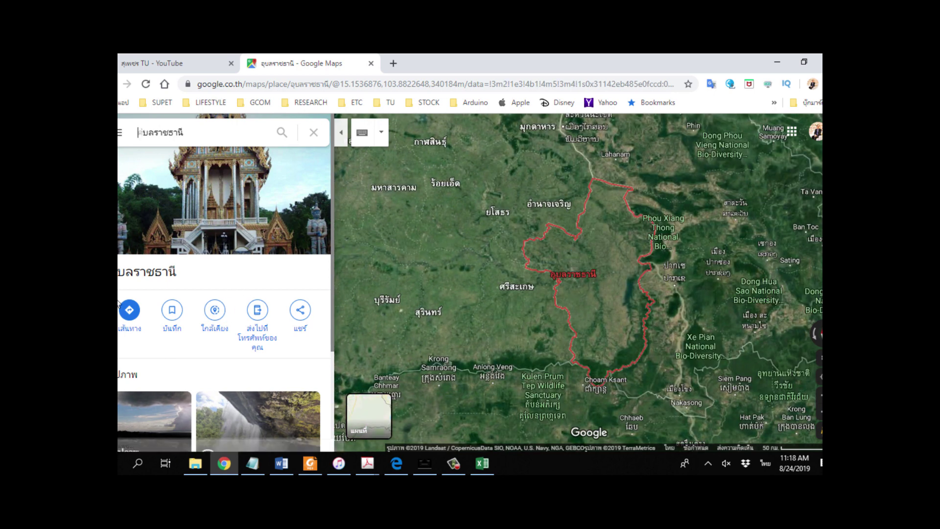
click(176, 133)
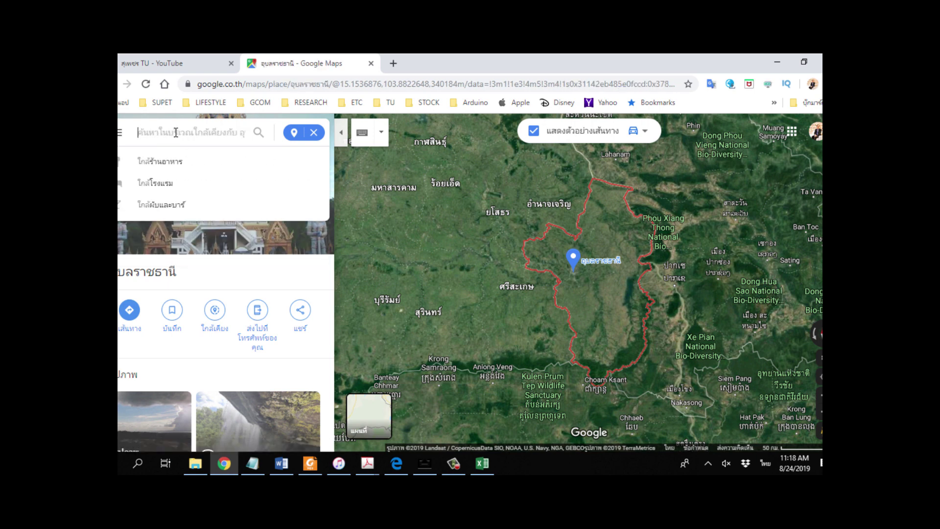
text(โรงพยาบาล)
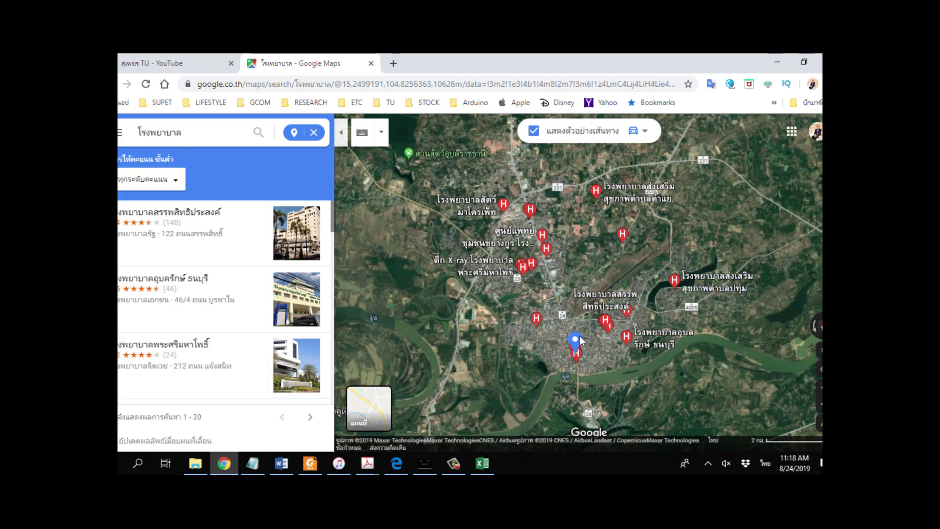
scroll(572, 331, up, 1)
scroll(456, 252, up, 1)
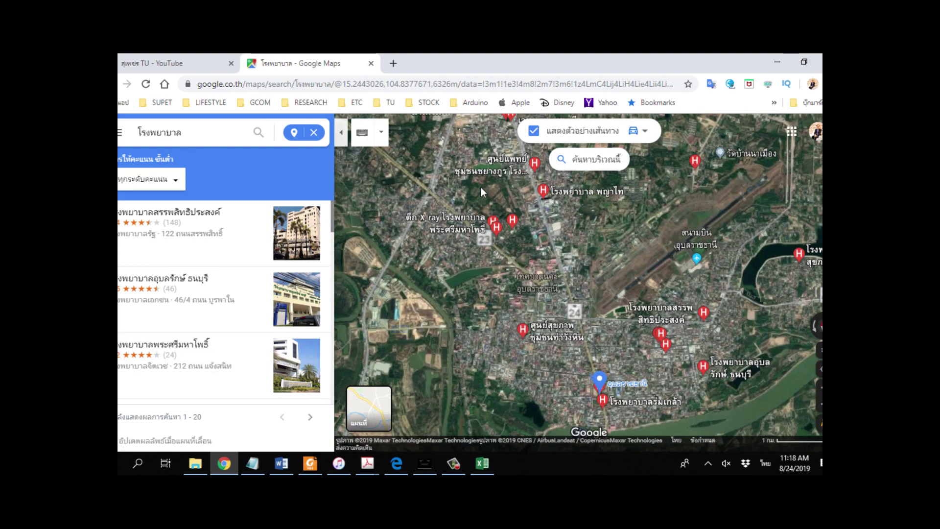
Look up the coordinates of the large building beside the โรงพยาบาลพระศรีมหาโพธิ์ marker in อุบลราชธานี on the satellite map.
drag(483, 218, 523, 278)
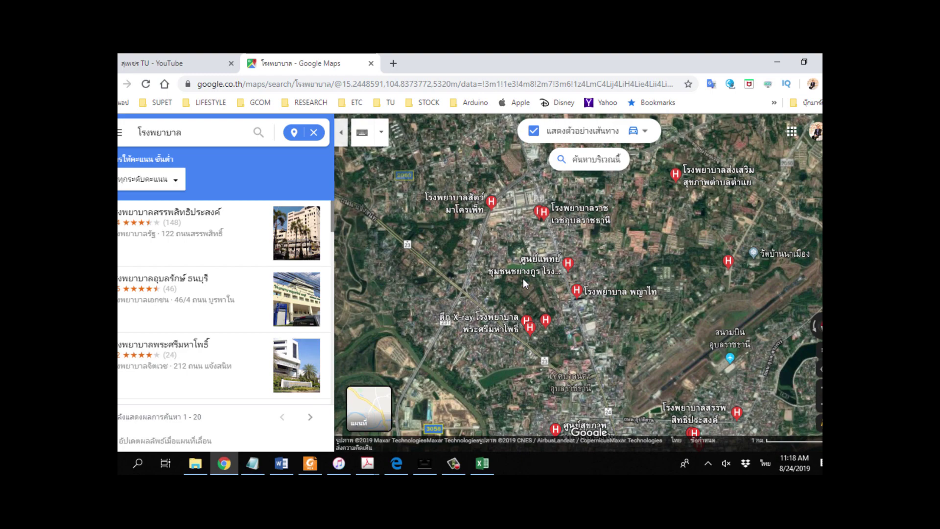
scroll(541, 249, up, 2)
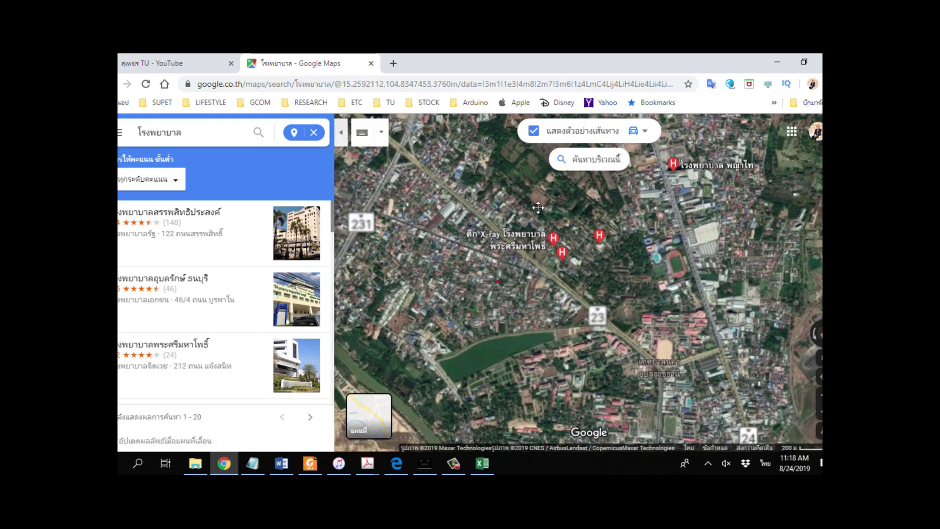
scroll(561, 248, up, 1)
scroll(557, 285, up, 2)
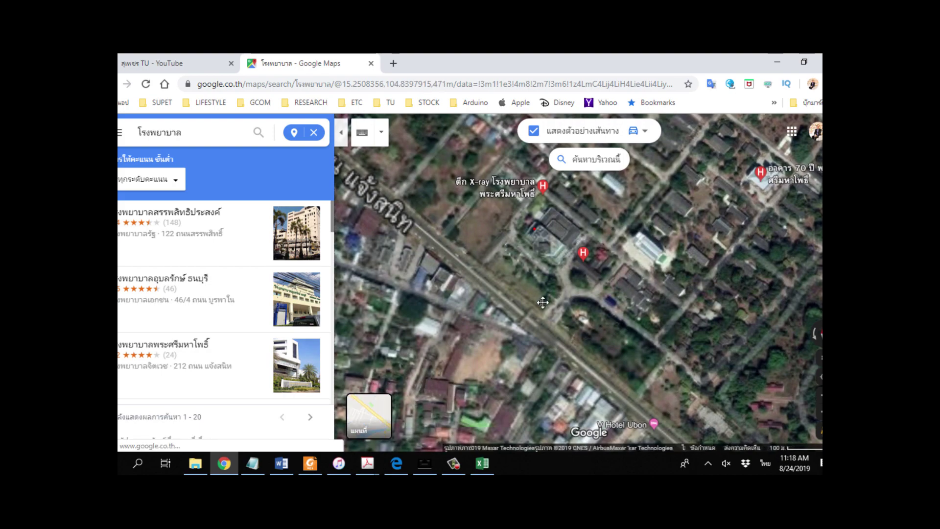
scroll(536, 295, up, 1)
scroll(537, 295, down, 1)
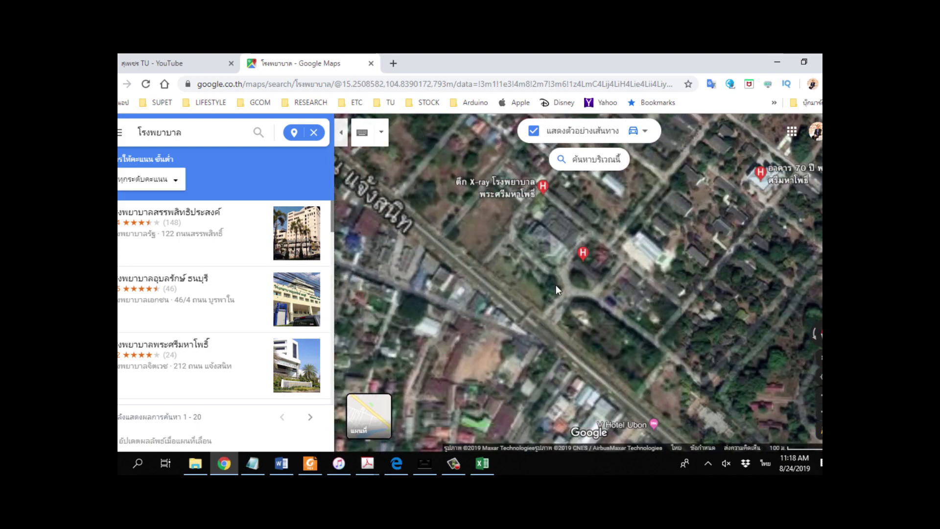
scroll(557, 285, up, 2)
scroll(566, 262, up, 1)
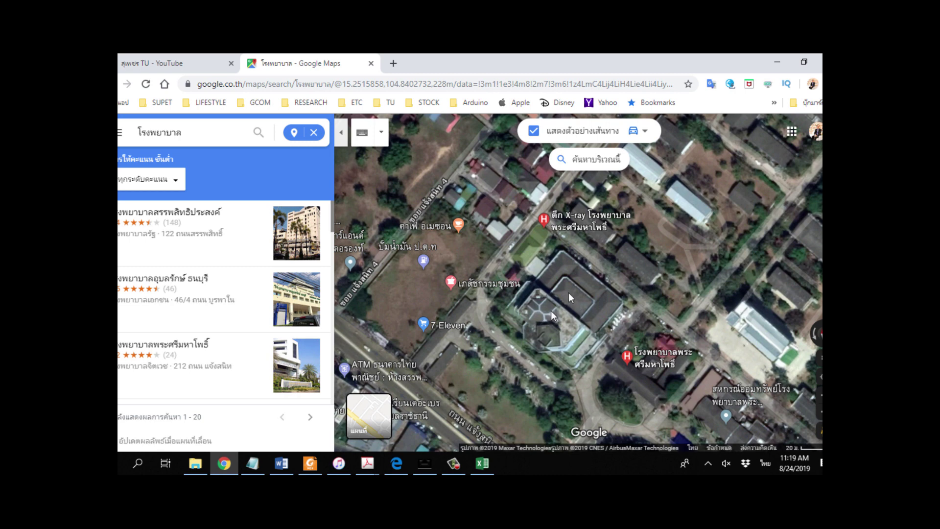
right_click(551, 310)
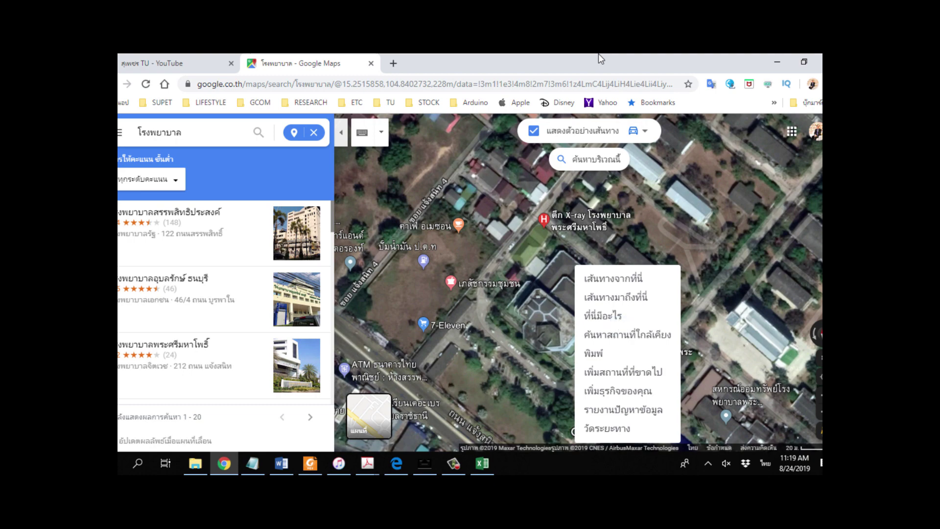
click(616, 318)
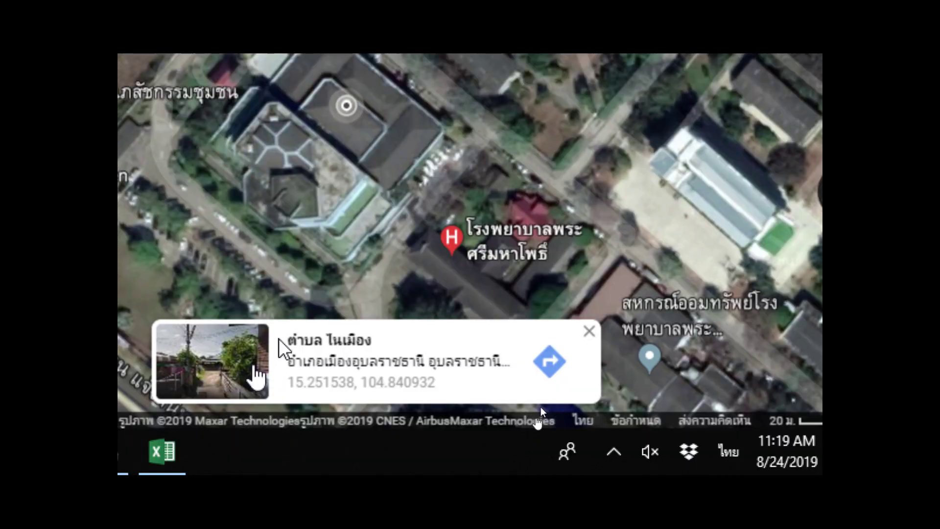
Copy the location card's address and coordinates from Google Maps and replace the old เชียงใหม่ text in Notepad with them.
drag(319, 361, 450, 389)
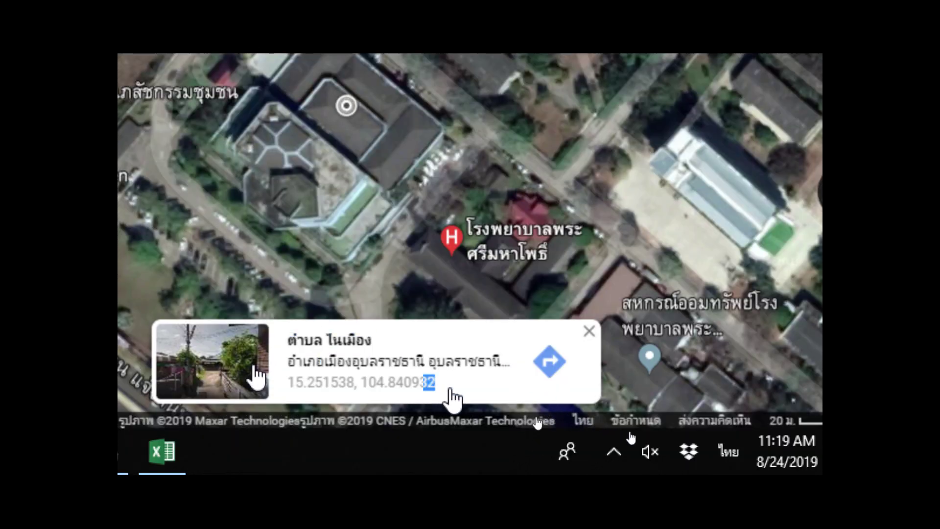
triple_click(453, 399)
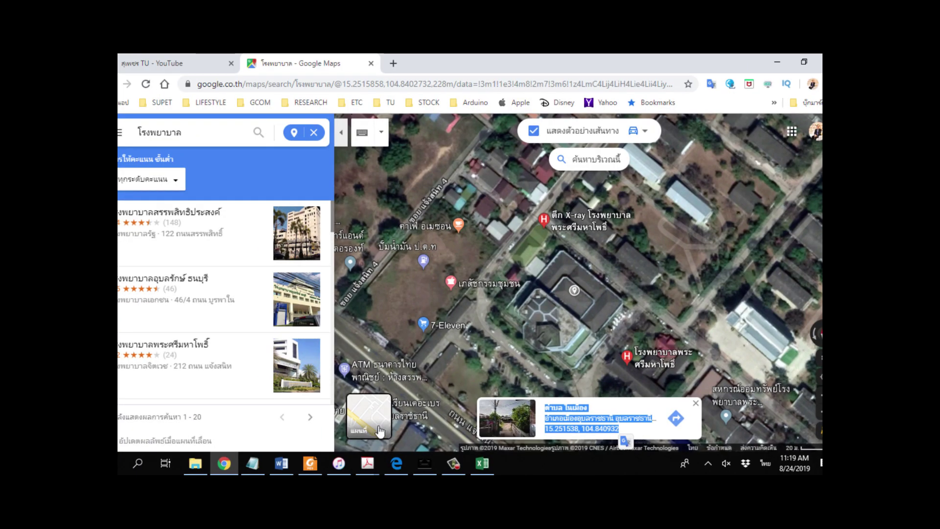
click(238, 462)
key(alt+Tab)
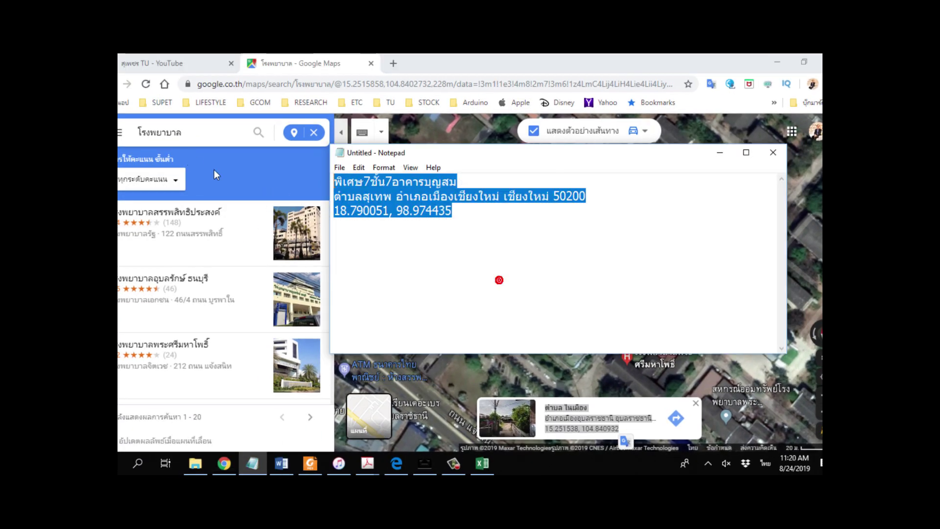
text(ตำบล ในเมือง อำเภอเมืองอุบลราชธานี อุบลราชธานี 34000 15.251538, 104.840932)
key(ctrl+z)
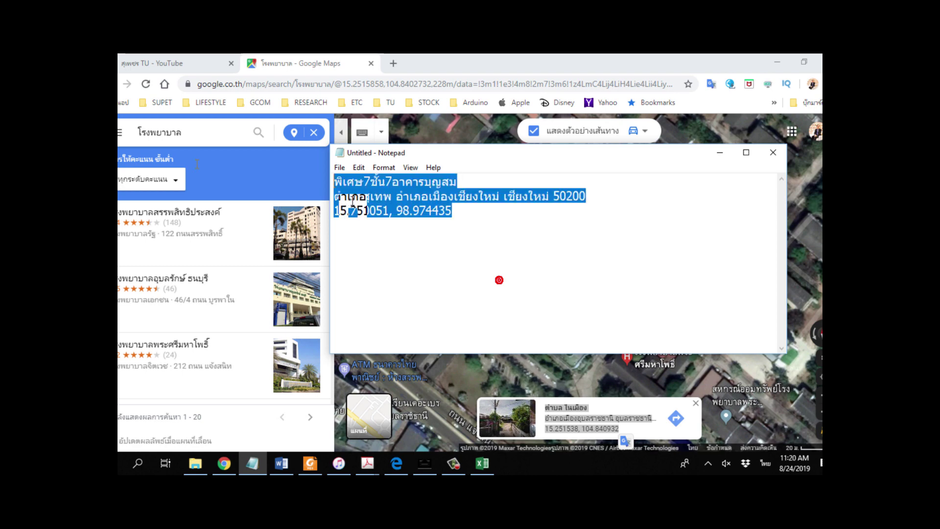
key(ctrl+z)
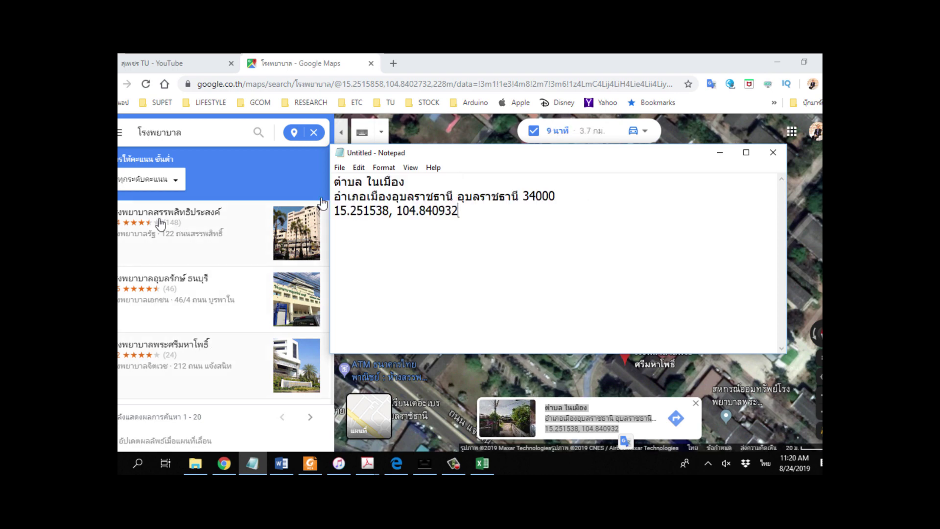
Open the โรงพยาบาลพระศรีมหาโพธิ์ place details in Google Maps and copy the hospital's name.
click(170, 352)
key(alt+Tab)
key(alt+Tab)
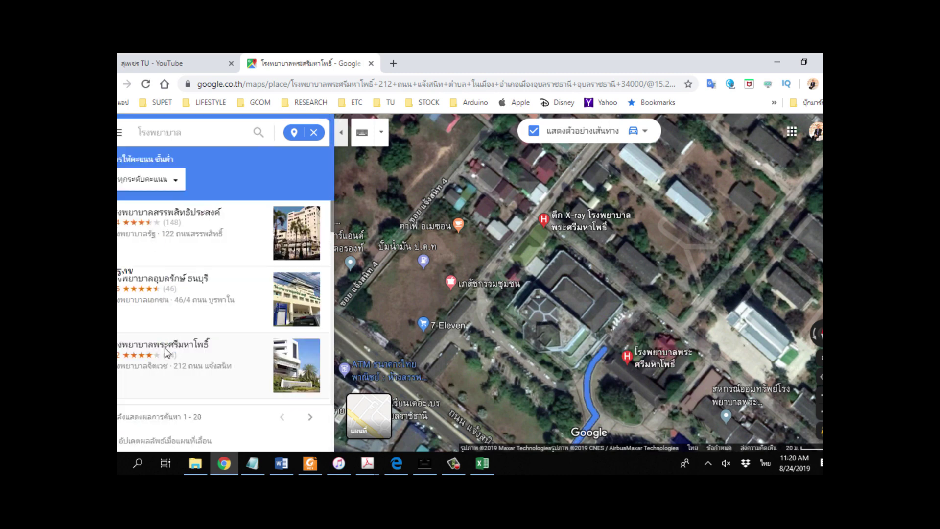
drag(119, 273, 245, 274)
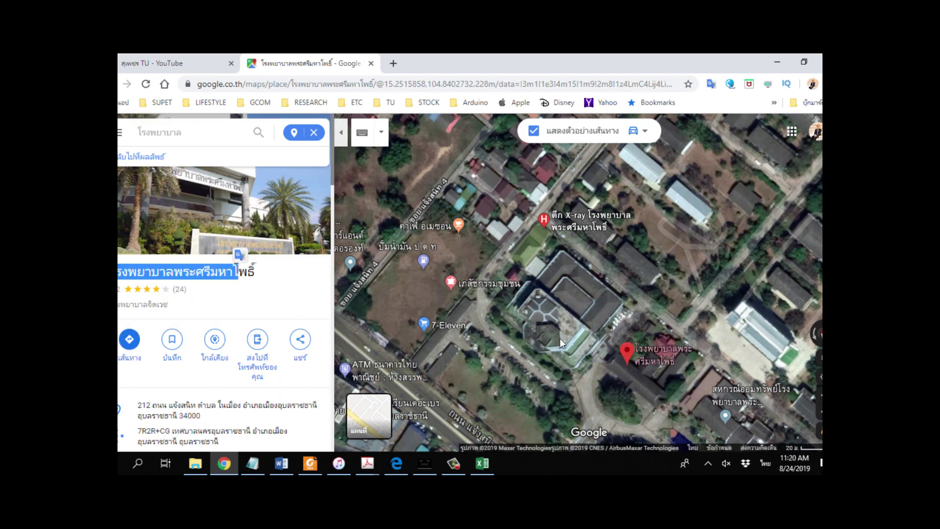
triple_click(259, 272)
key(ctrl+c)
click(259, 272)
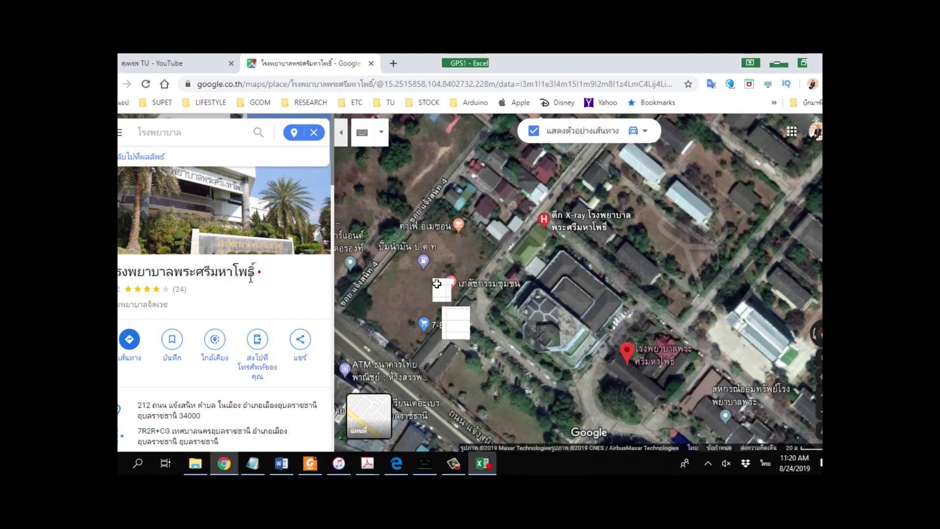
Switch to Excel and paste the name โรงพยาบาลพระศรีมหาโพธิ์ into the NAME_T cell below row 10002.
click(482, 463)
click(211, 222)
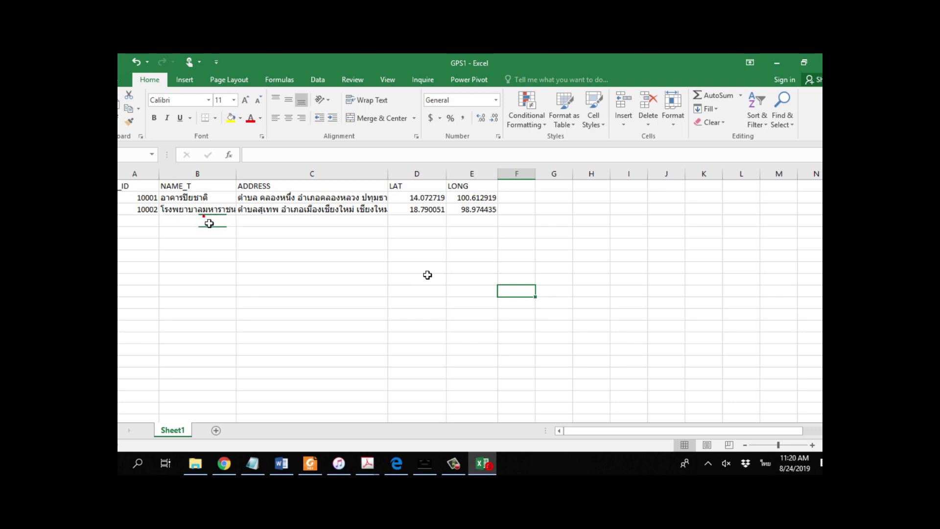
key(ctrl+v)
key(ctrl+z)
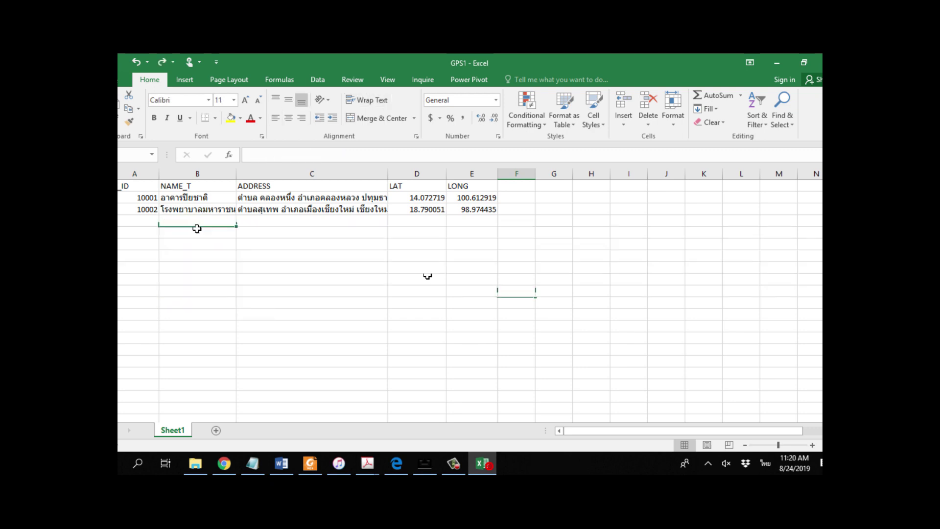
key(ctrl+v)
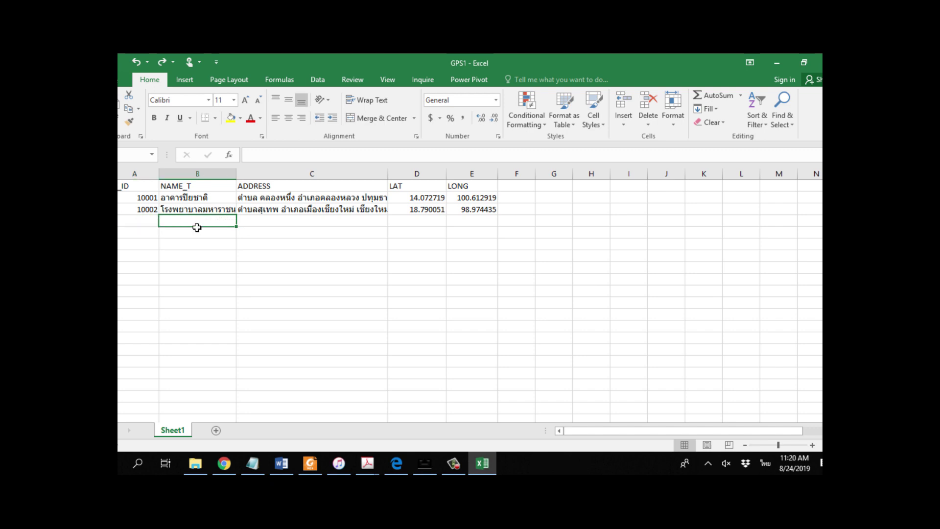
Enter 10003 as the H_ID of โรงพยาบาลพระศรีมหาโพธิ์.
click(128, 221)
text(1)
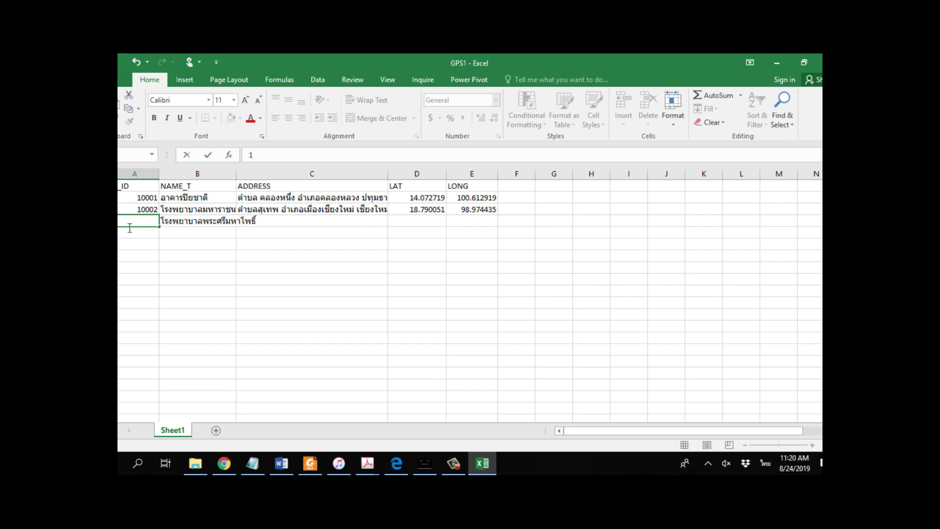
text(0003)
key(Return)
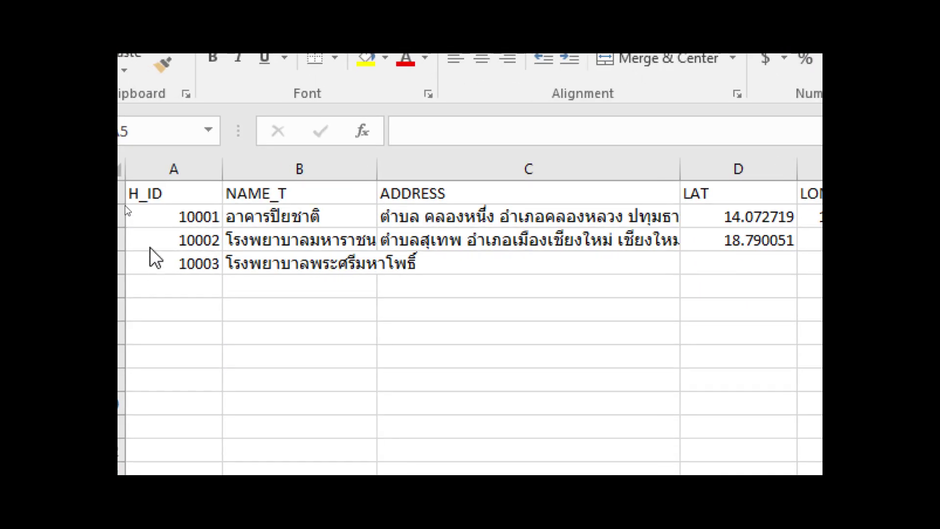
Extend the H_ID series from 10001–10003 down the column to 10010.
click(132, 199)
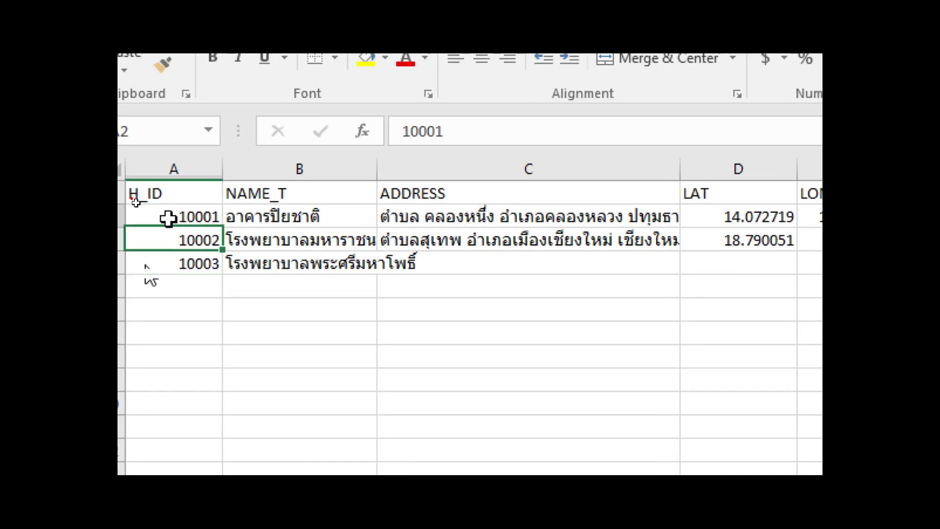
drag(168, 218, 169, 263)
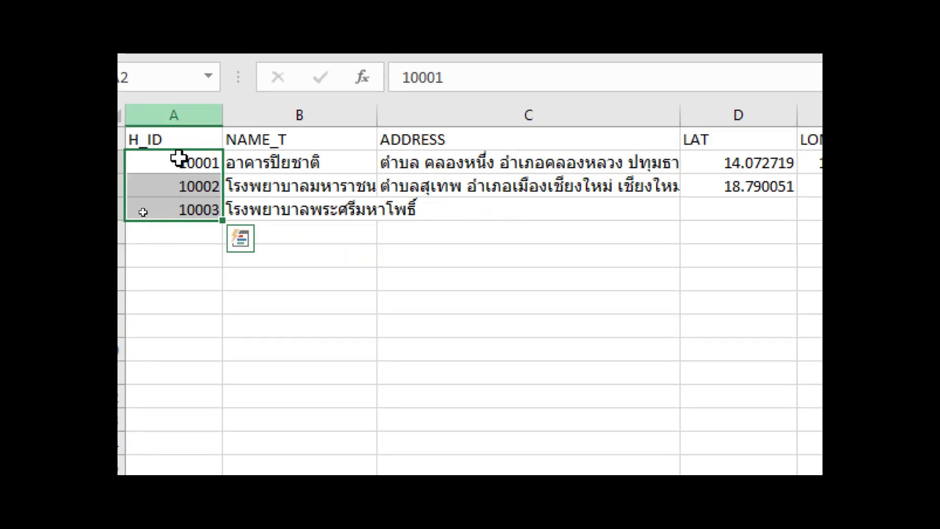
click(137, 271)
click(137, 196)
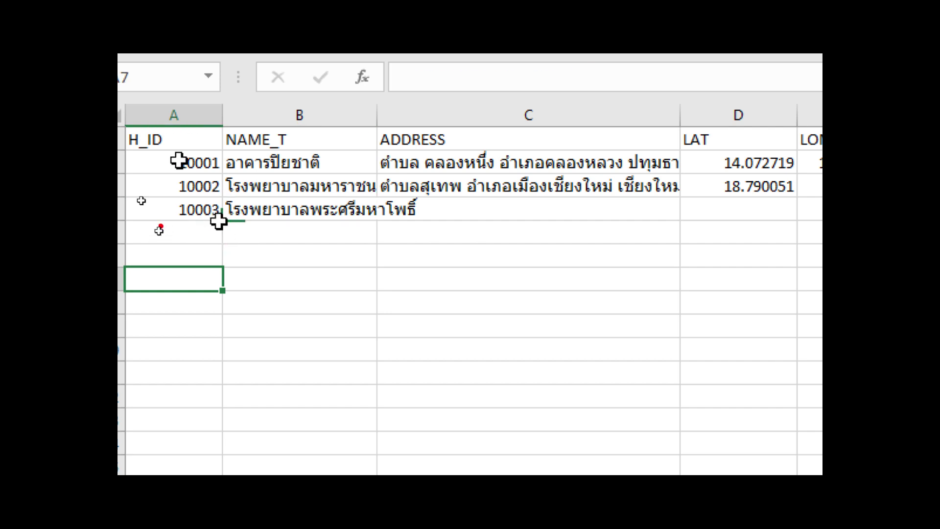
drag(178, 160, 189, 223)
drag(201, 161, 221, 383)
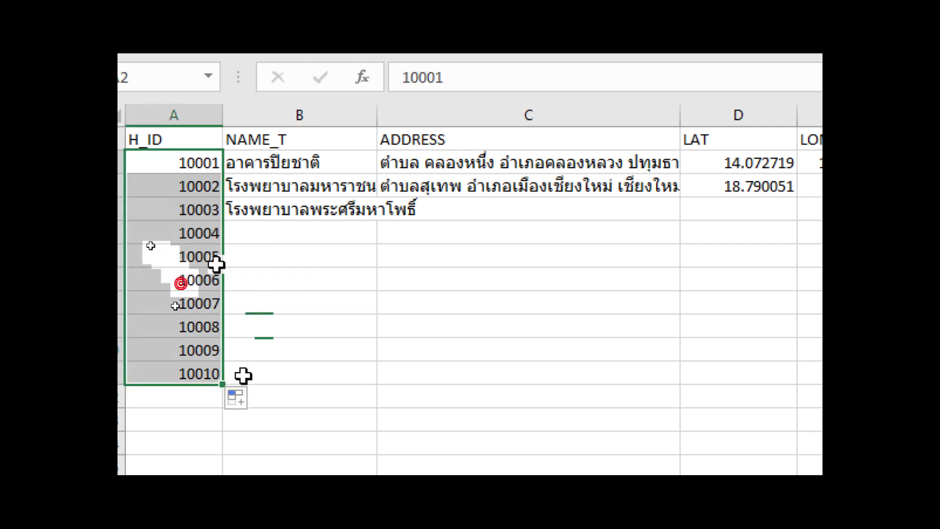
Delete the filled IDs 10004 to 10010 from the H_ID column.
drag(179, 231, 196, 386)
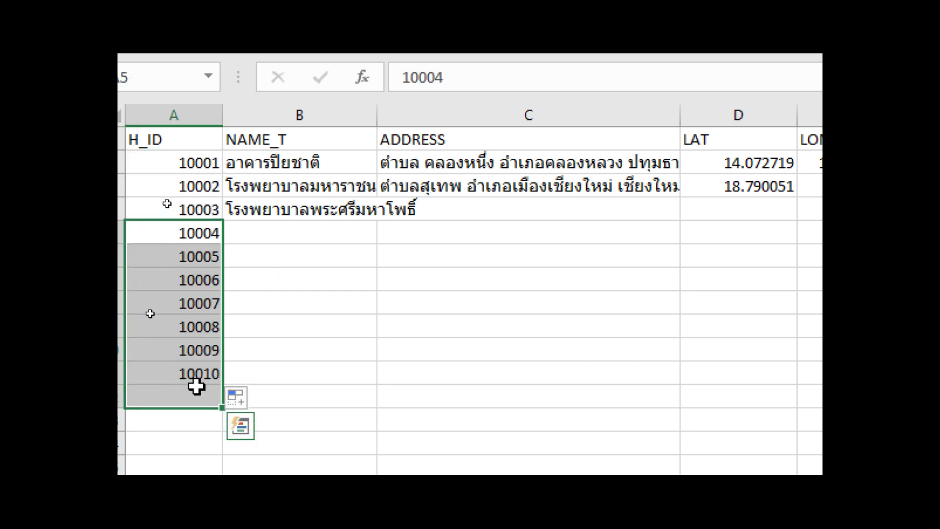
key(Delete)
click(225, 214)
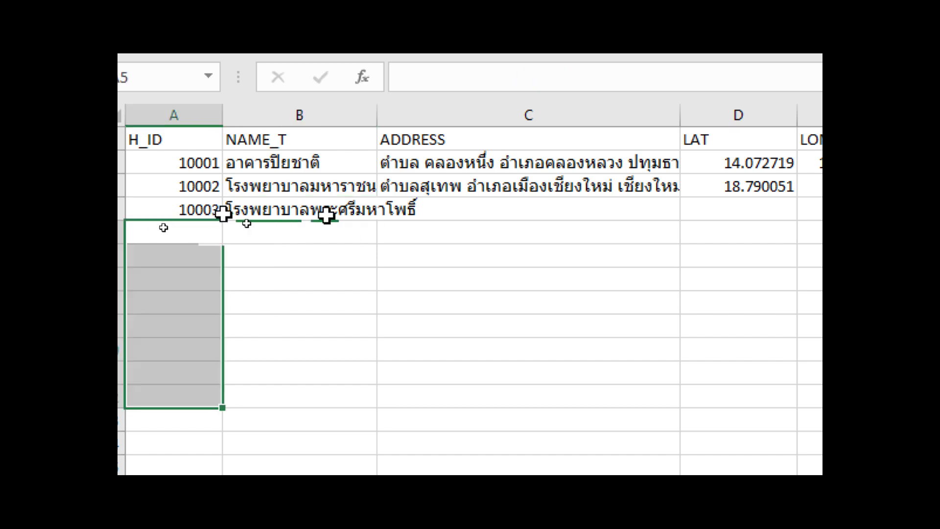
key(Up)
key(Right)
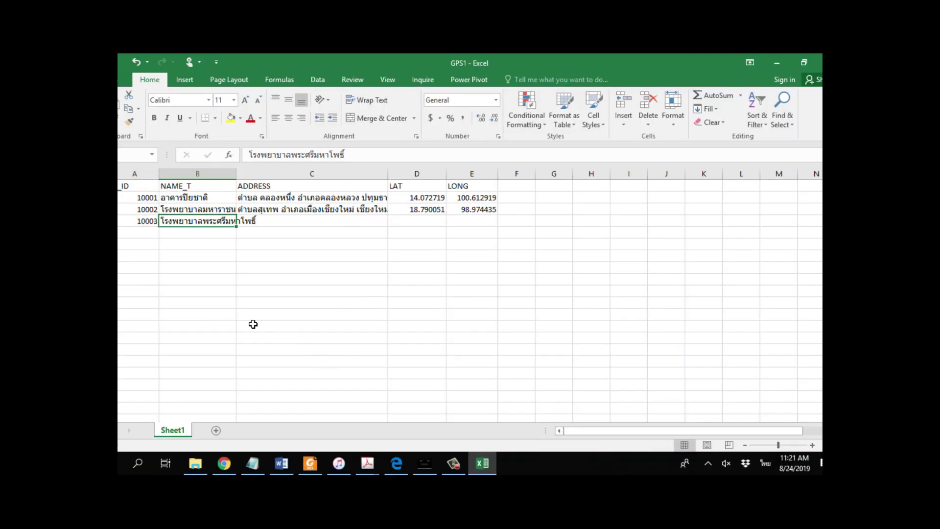
click(137, 197)
drag(138, 198, 147, 220)
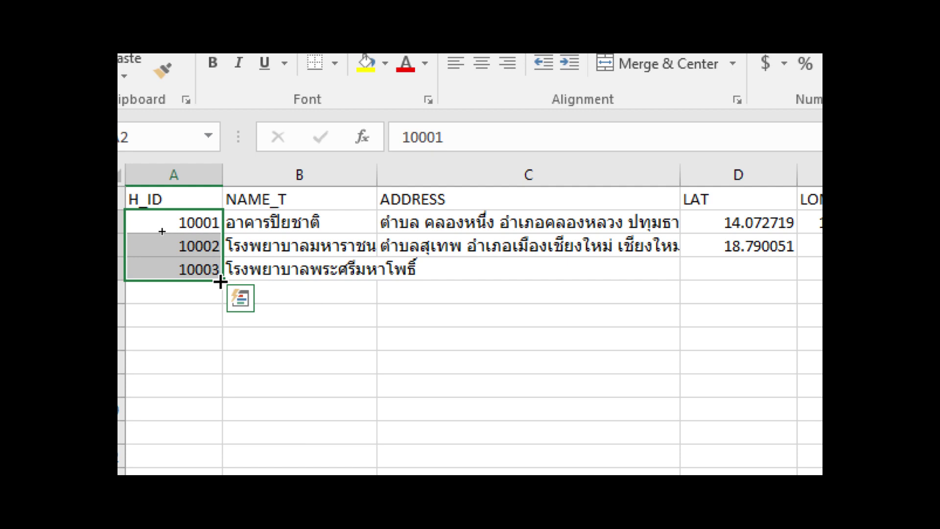
click(446, 277)
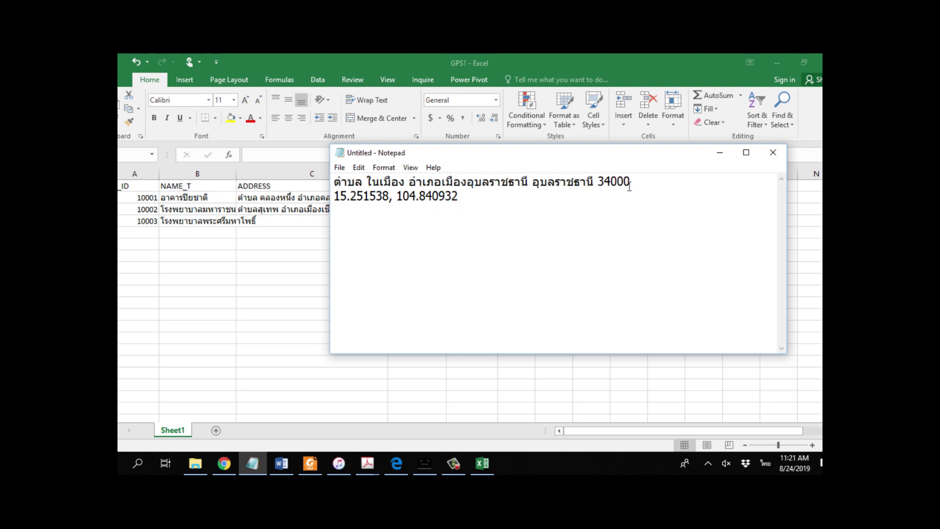
Join the two address lines in Notepad into one and copy the address into the ADDRESS cell of row 10003 in Excel.
key(shift+Home)
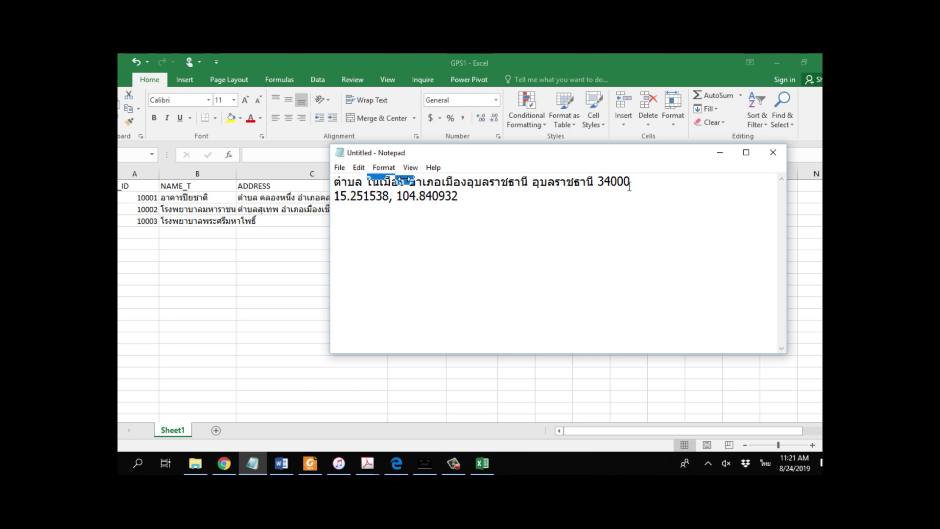
click(435, 185)
mouse_move(653, 183)
mouse_down()
mouse_move(333, 182)
mouse_move(364, 185)
mouse_up()
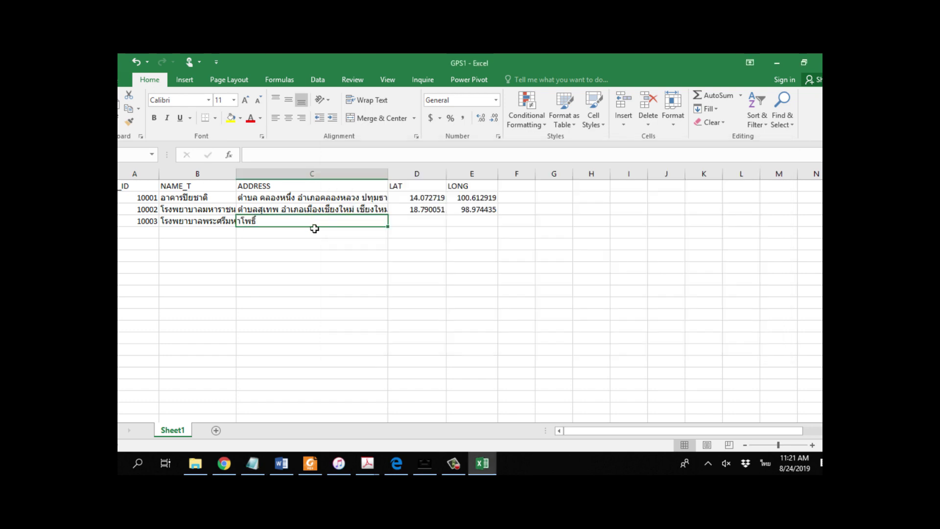
text(ตำบลในเมือง อำเภอเมืองอุบลราชธานี อุบลราชธานี 34000)
click(376, 280)
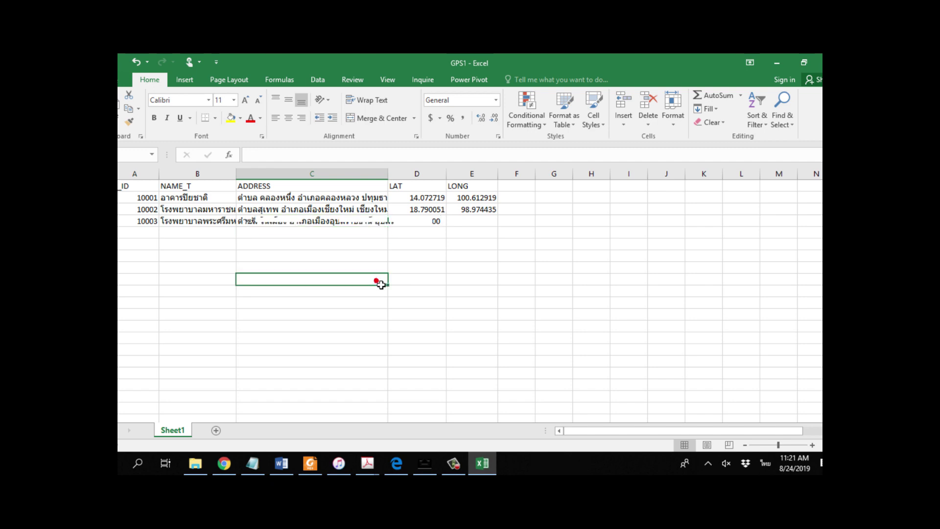
Copy the latitude 15.251538 from the Notepad text into the LAT cell of row 10003 in Excel.
click(252, 463)
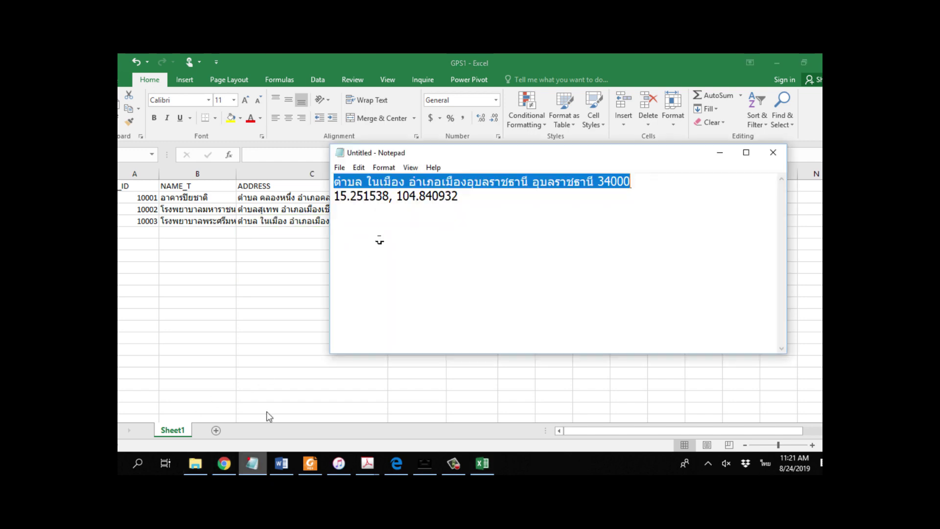
key(alt+Tab)
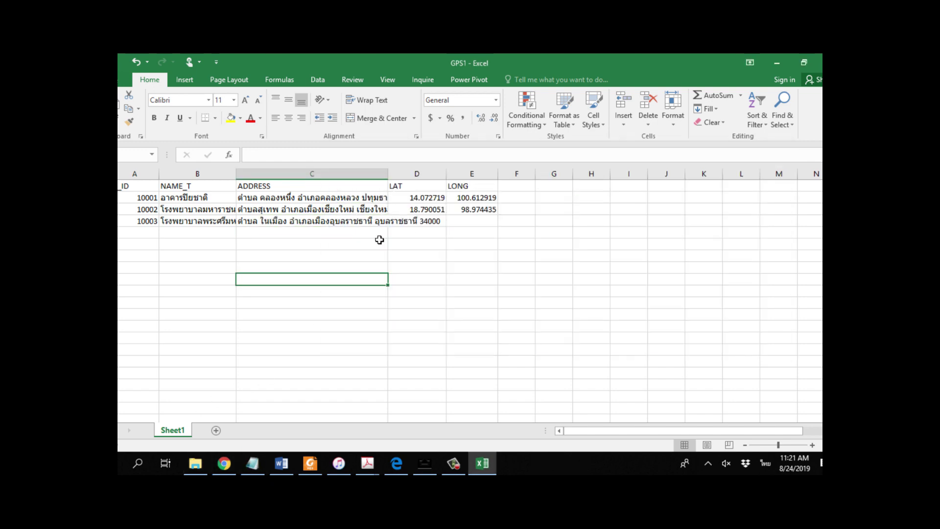
key(alt+Tab)
double_click(387, 197)
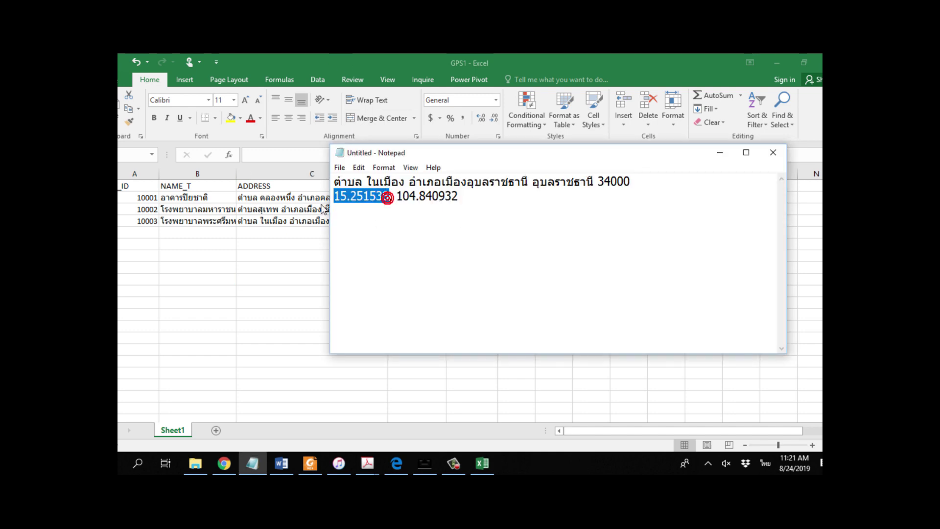
key(alt+Tab)
click(422, 221)
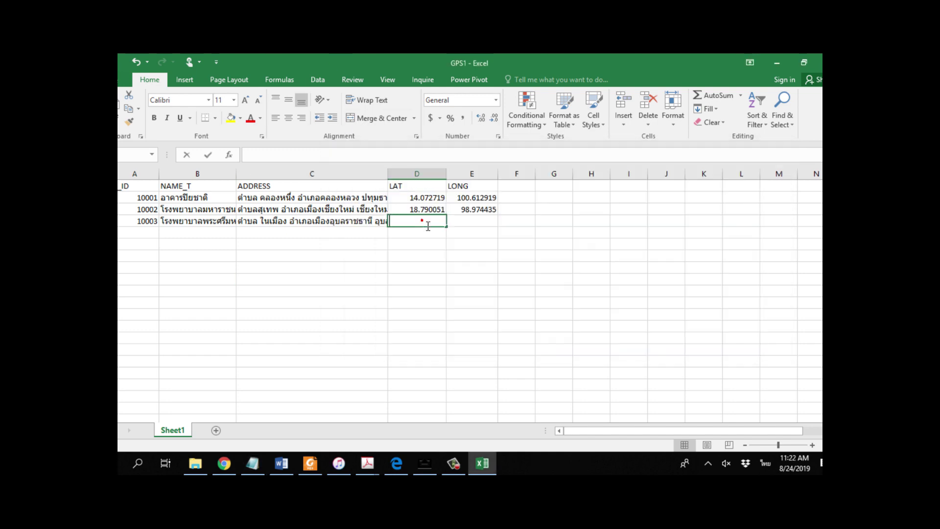
text(15.251538)
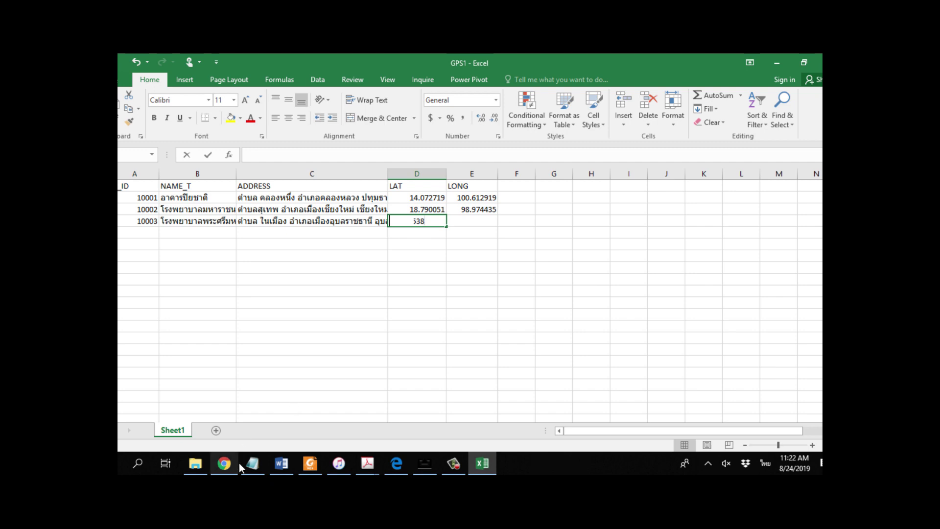
key(alt+Tab)
Copy the longitude 104.840932 from the Notepad text into the LONG cell of row 10003 in Excel.
key(alt+Tab)
double_click(422, 220)
text(15.251538)
key(alt+Tab)
mouse_move(397, 196)
mouse_down()
mouse_move(508, 191)
mouse_move(403, 200)
mouse_up()
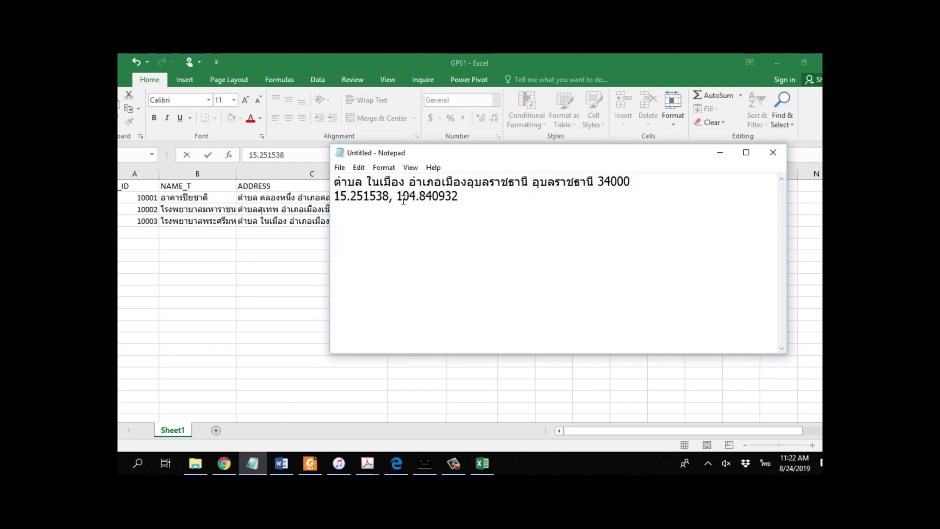
key(alt+Tab)
click(479, 224)
key(alt+Tab)
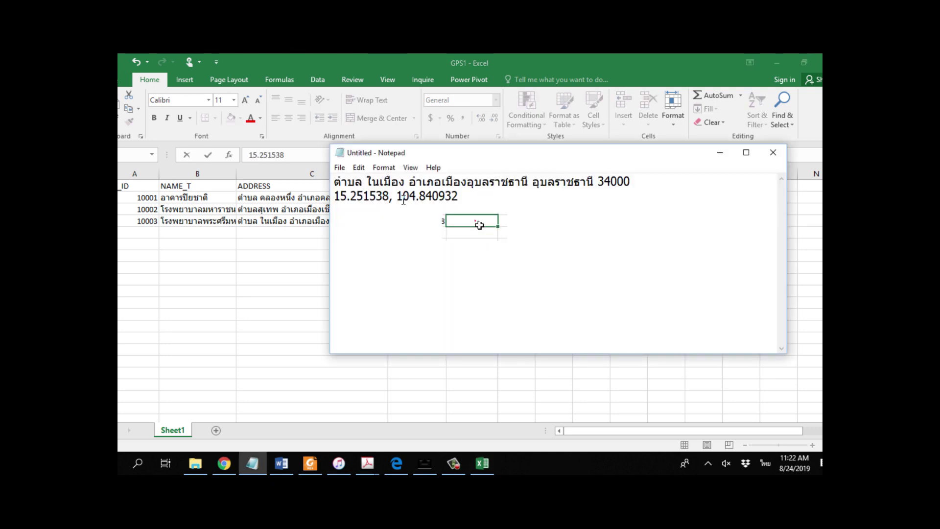
key(alt+Tab)
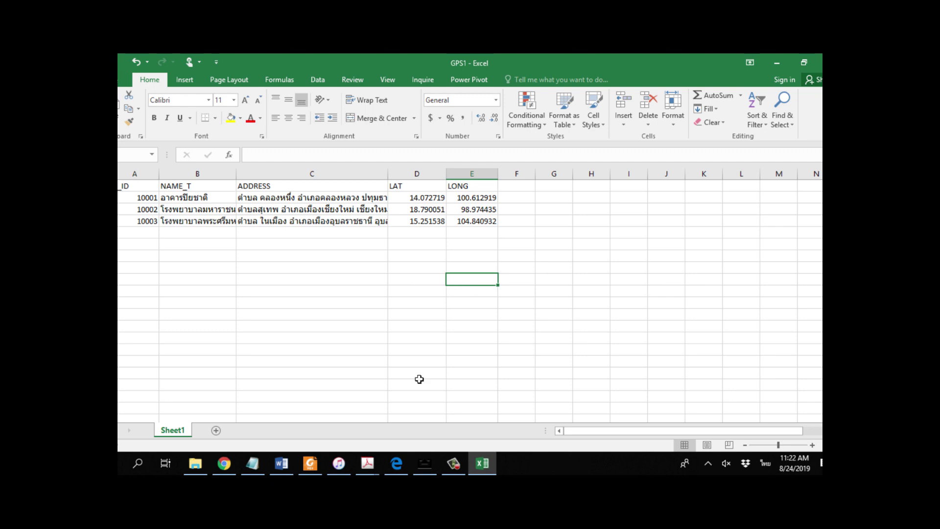
Switch to Google Maps in Chrome, search for สงขลานครินทร์ and open the มหาวิทยาลัยสงขลานครินทร์ result.
click(225, 463)
click(247, 138)
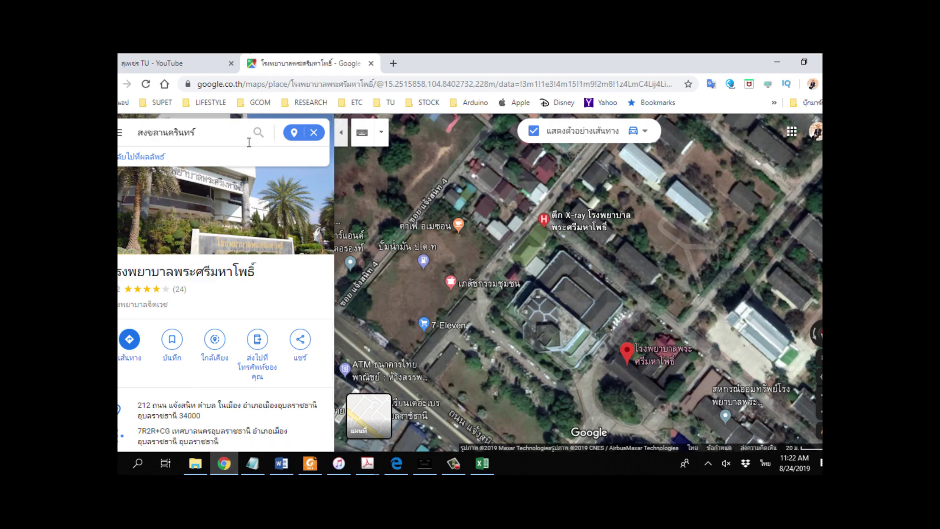
key(Return)
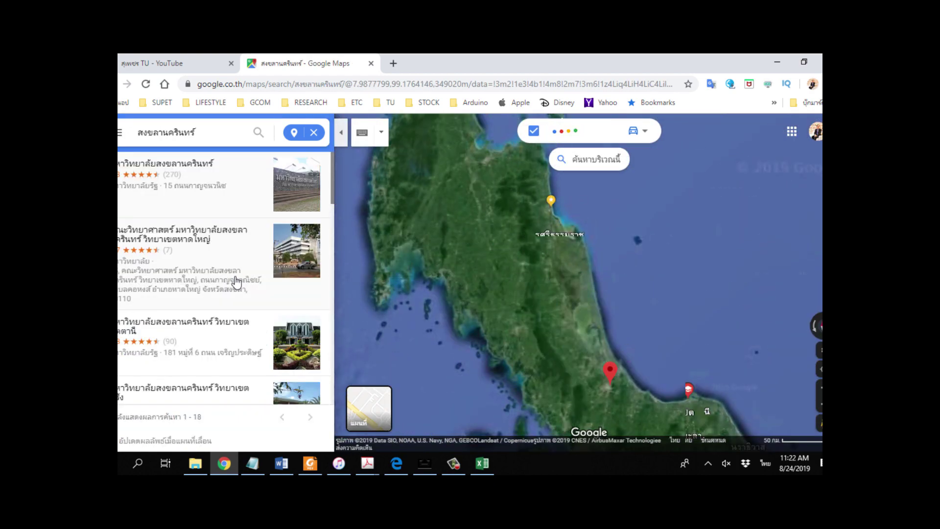
scroll(624, 387, up, 3)
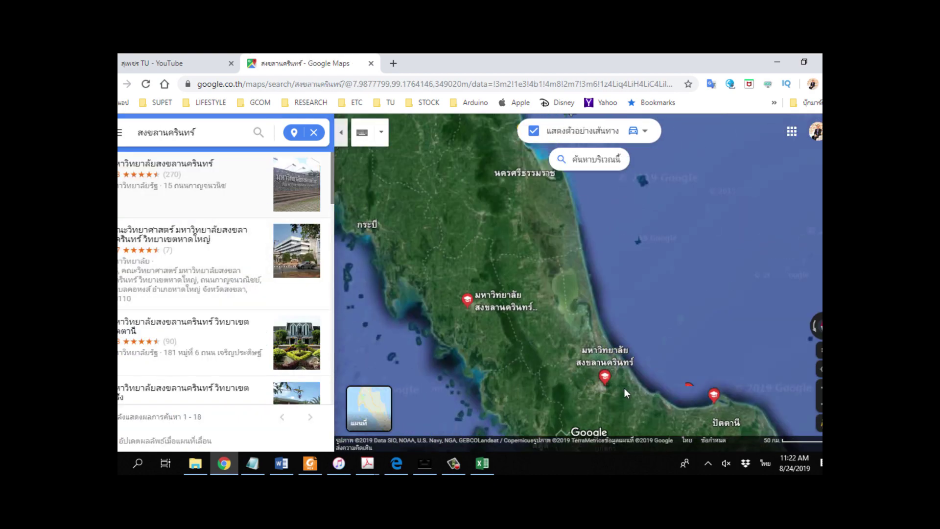
scroll(586, 297, up, 3)
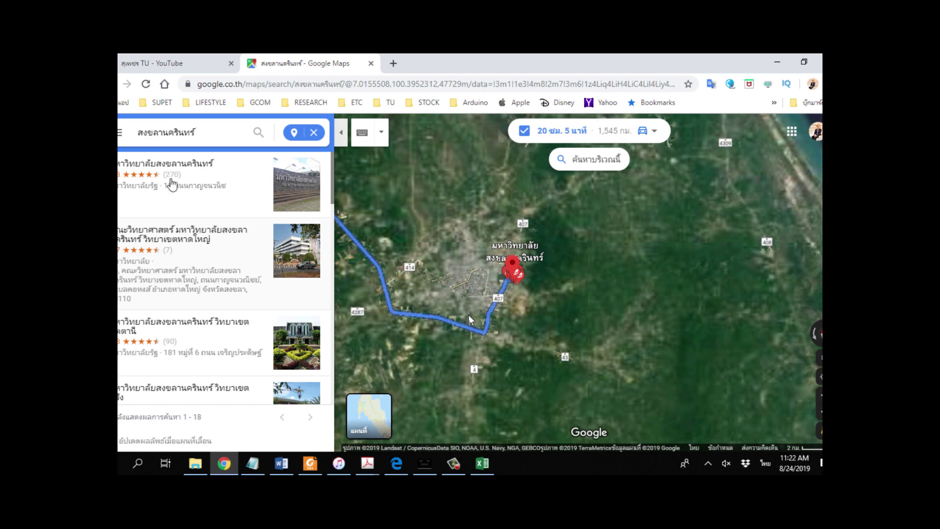
click(180, 198)
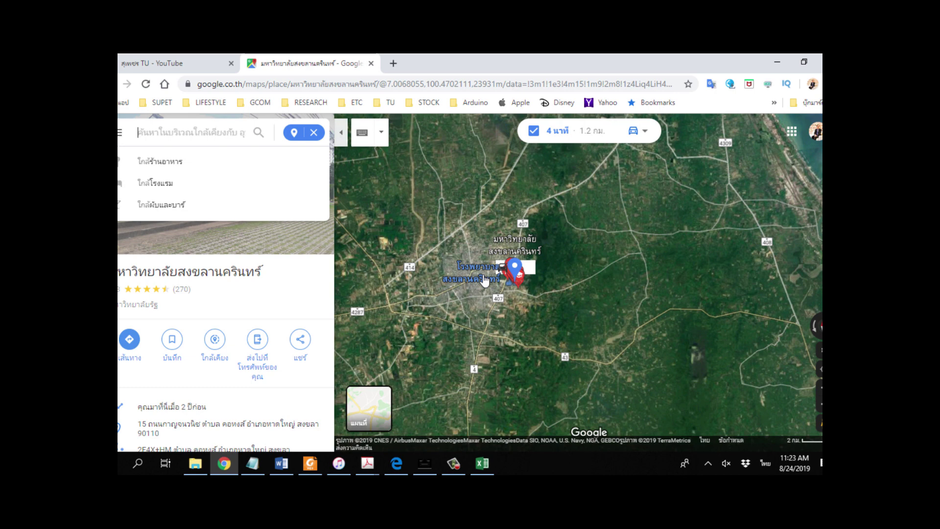
Search for โรงพยาบาล around the university on the map.
text(โรงพยาบาล)
key(Return)
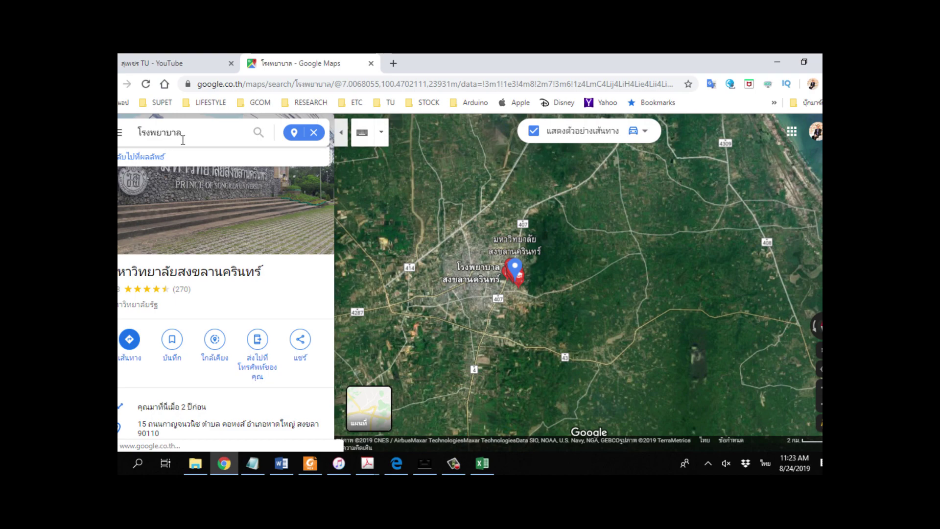
key(Return)
Get the place details at the อาคารผู้ป่วยพรีเมี่ยม building of โรงพยาบาลสงขลานครินทร์ and copy its name, address and coordinates 7.005749, 100.494485.
scroll(507, 262, up, 3)
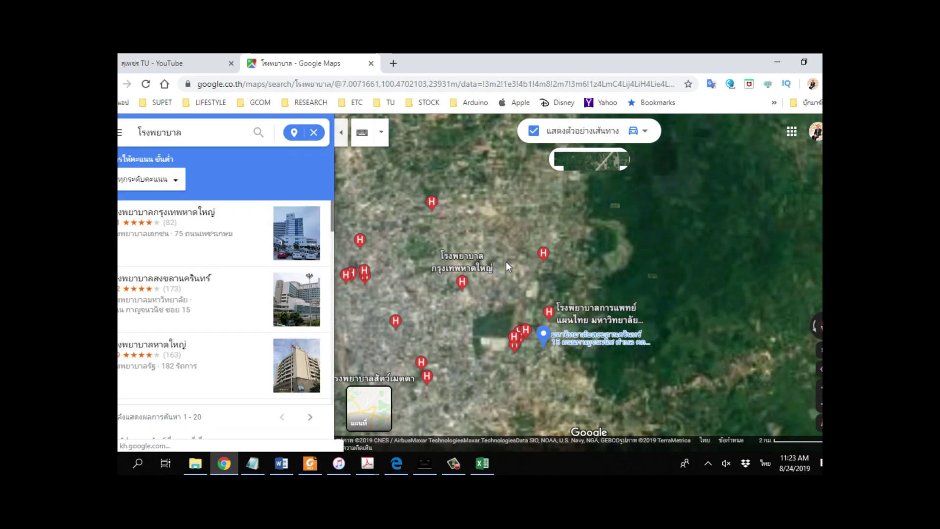
drag(506, 265, 507, 244)
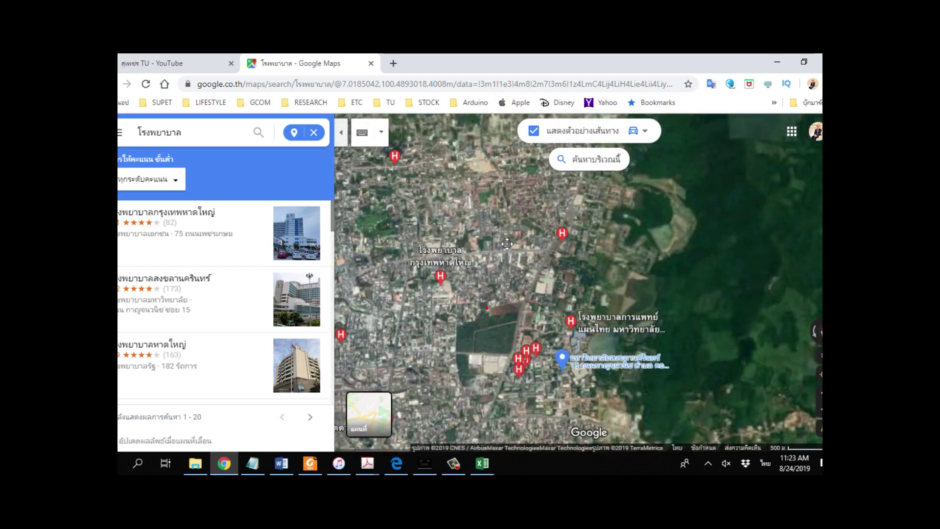
scroll(506, 296, up, 2)
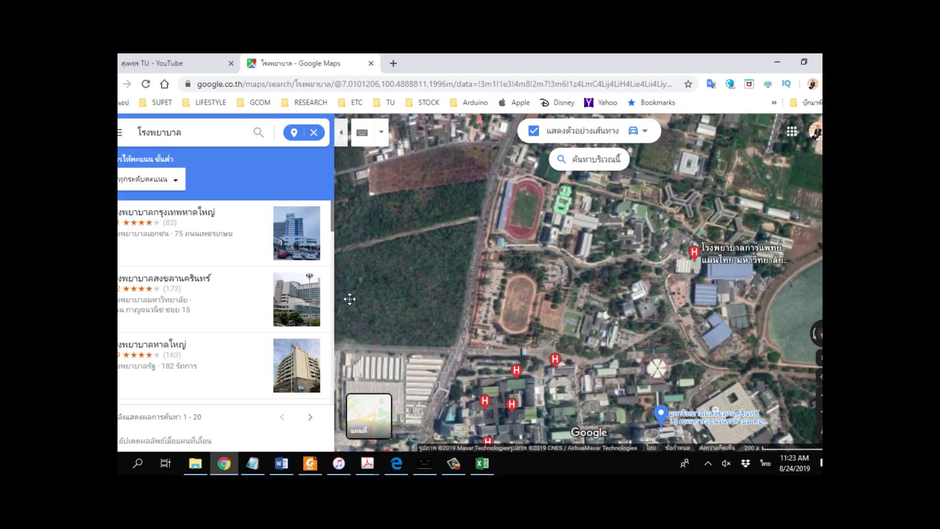
drag(689, 284, 602, 274)
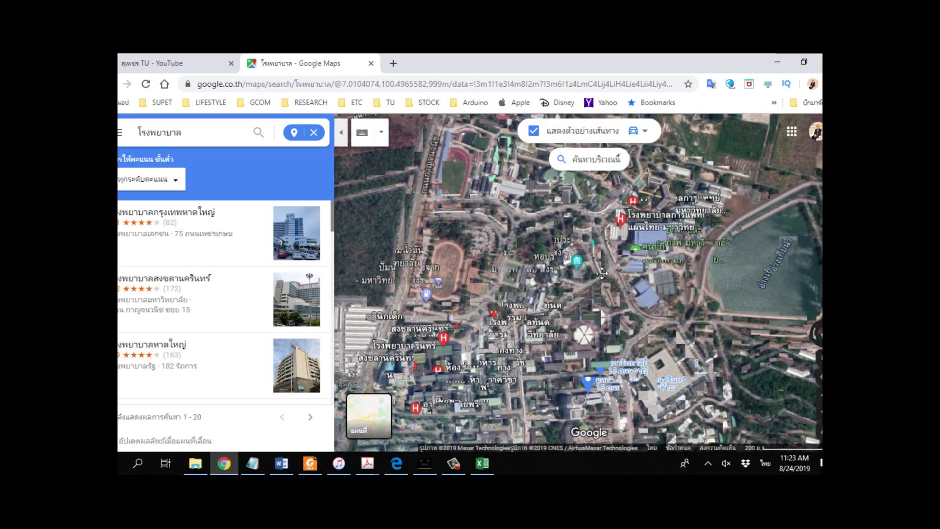
drag(595, 284, 610, 265)
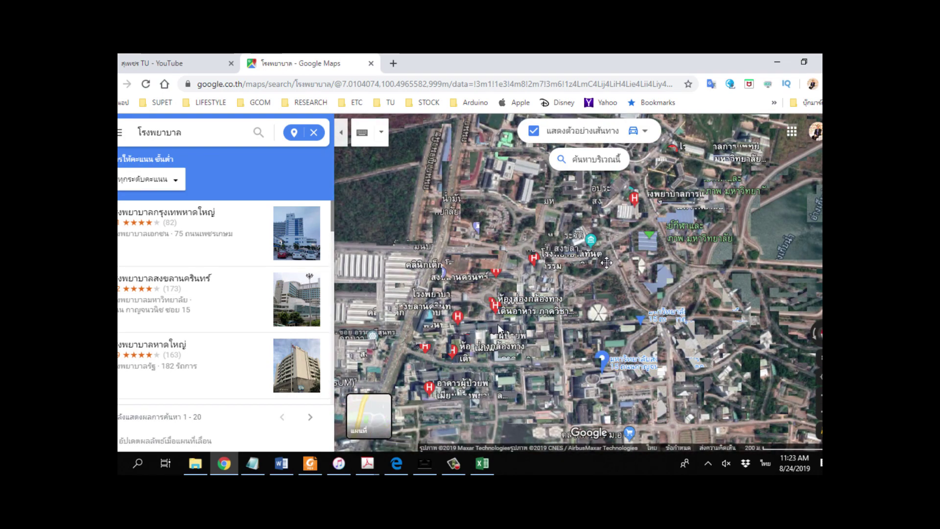
drag(490, 355, 551, 279)
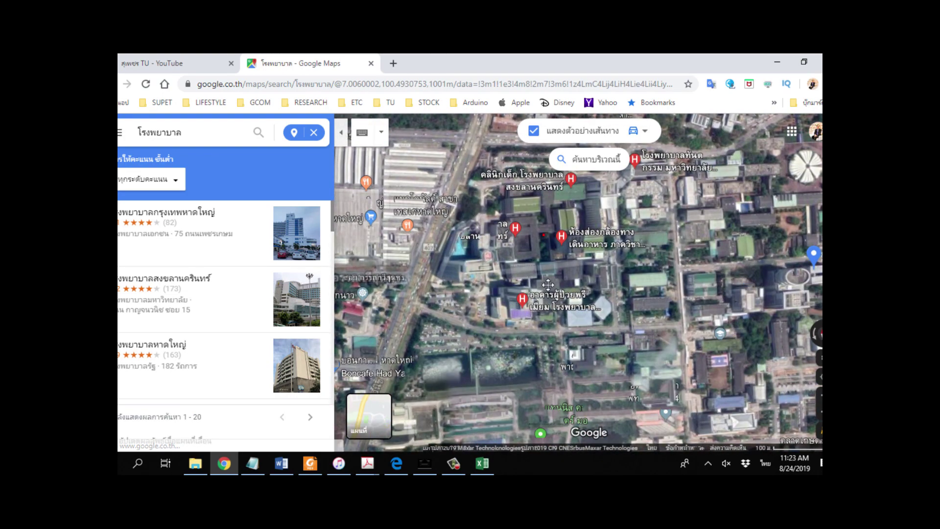
drag(531, 261, 522, 318)
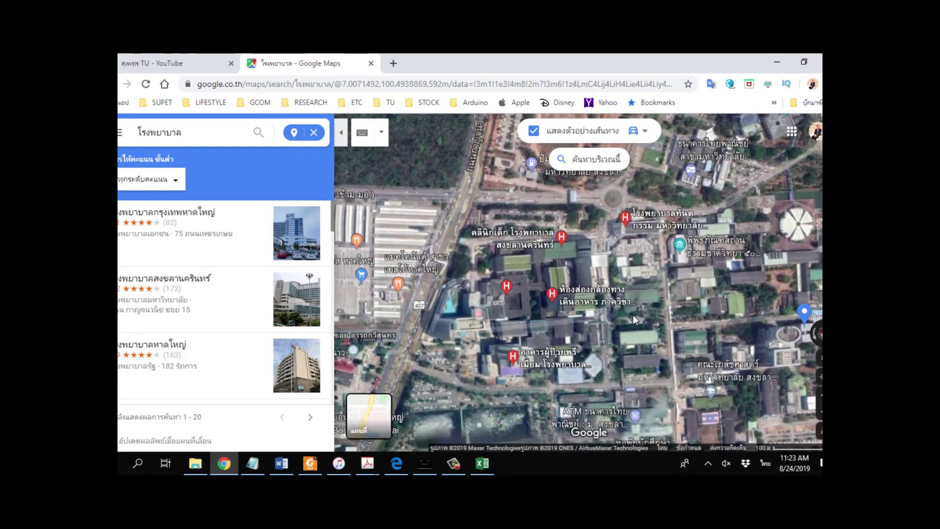
scroll(491, 337, up, 1)
scroll(491, 337, up, 1)
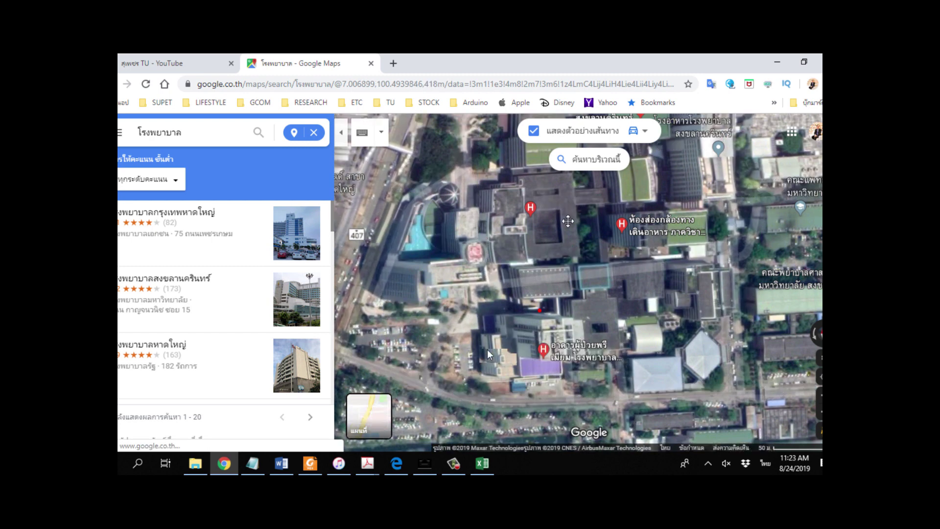
right_click(518, 265)
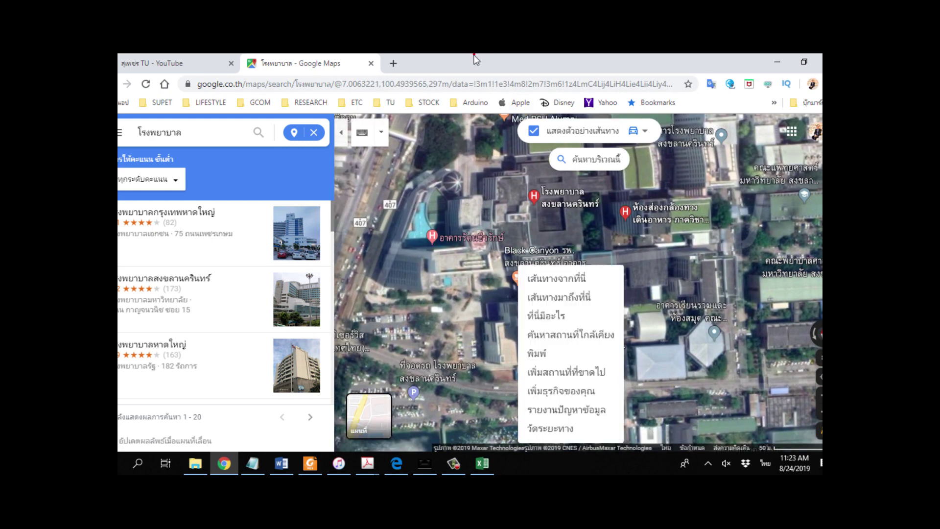
click(550, 353)
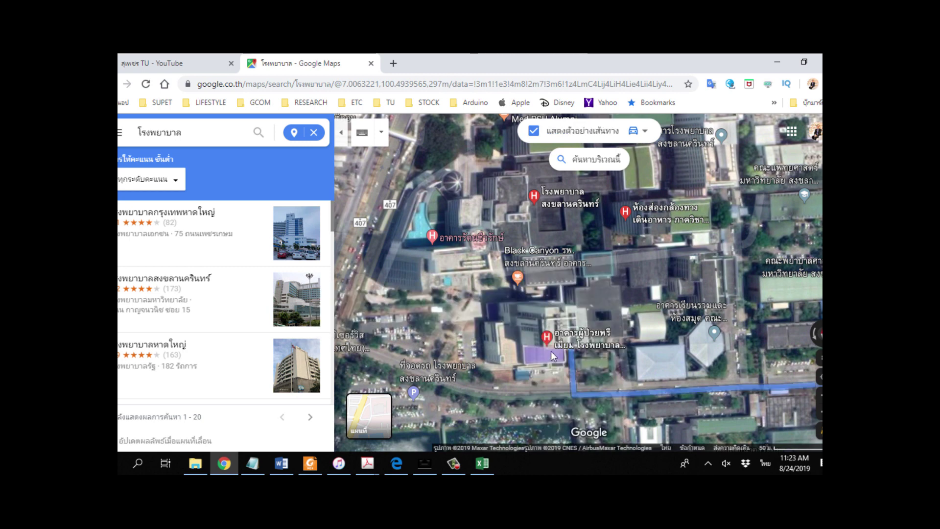
click(551, 351)
drag(543, 405, 625, 433)
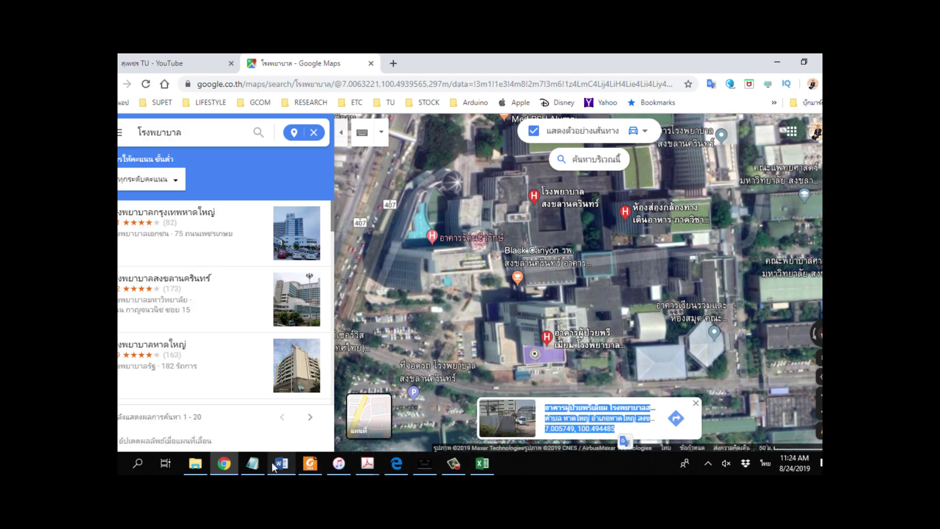
Replace the old address and coordinates in Notepad with the copied details of the โรงพยาบาลสงขลานครินทร์ building.
click(253, 463)
drag(508, 262, 188, 159)
click(434, 471)
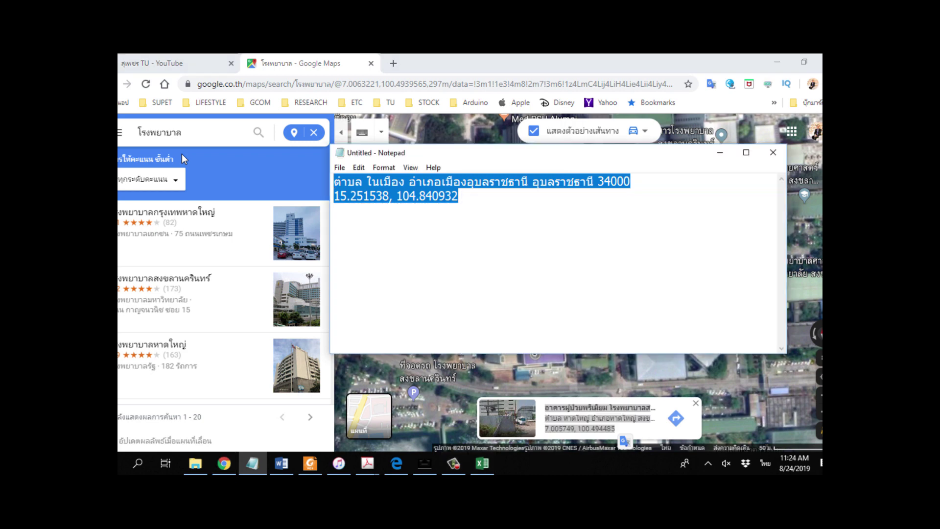
text(อาคารผู้ป่วยพรีเมี่ยม โรงพยาบาลสงขลานครินทร์ ตำบล หาดใหญ่ อำเภอหาดใหญ่ สงขลา 90110 7.005749, 100.494485)
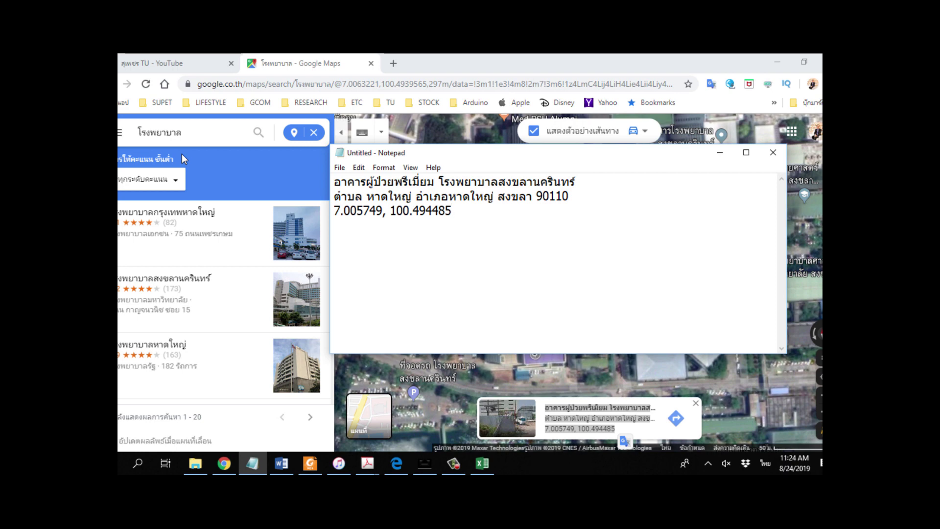
Copy only the name โรงพยาบาลสงขลานครินทร์ from Notepad into the NAME_T cell below row 10003 in Excel.
drag(440, 182, 626, 186)
key(ctrl+c)
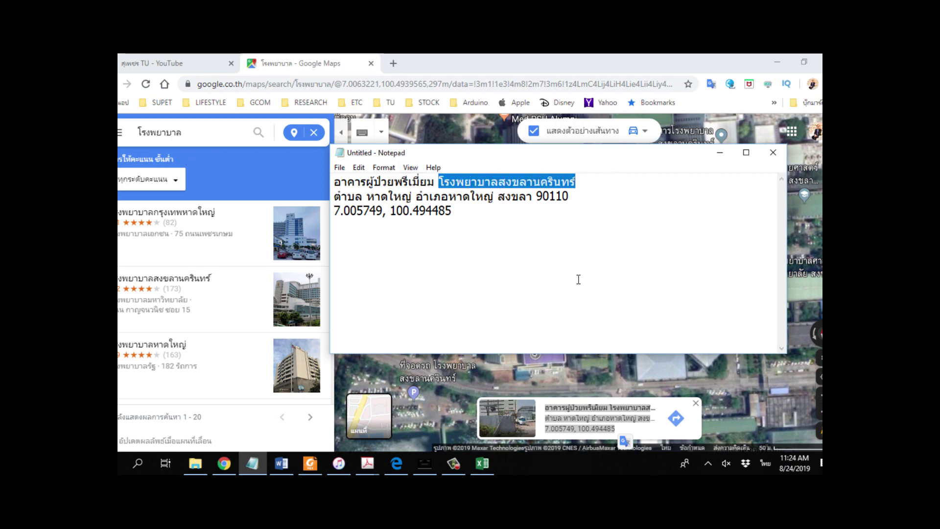
click(482, 463)
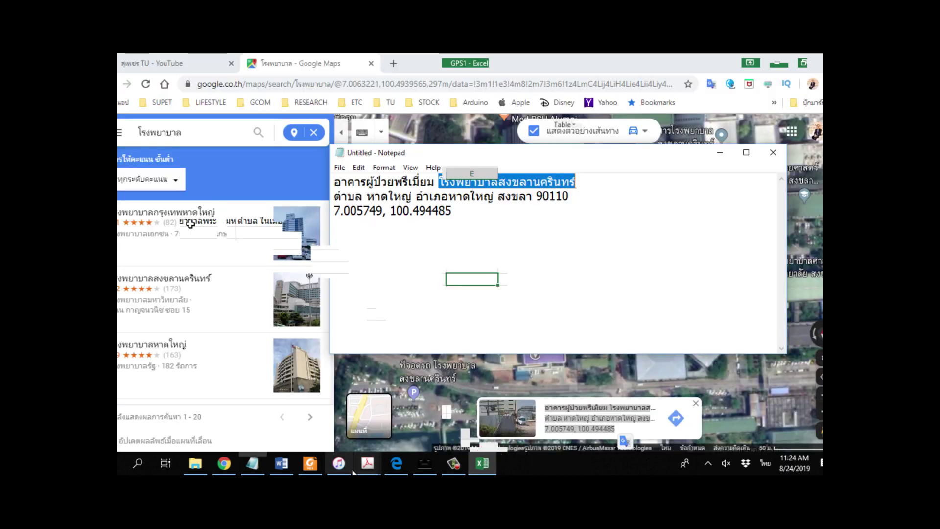
double_click(199, 238)
key(ctrl+v)
Clear the ID 10003, and fill the H_ID series from 10001 and 10002 down to 10004 for โรงพยาบาลสงขลานครินทร์.
click(132, 233)
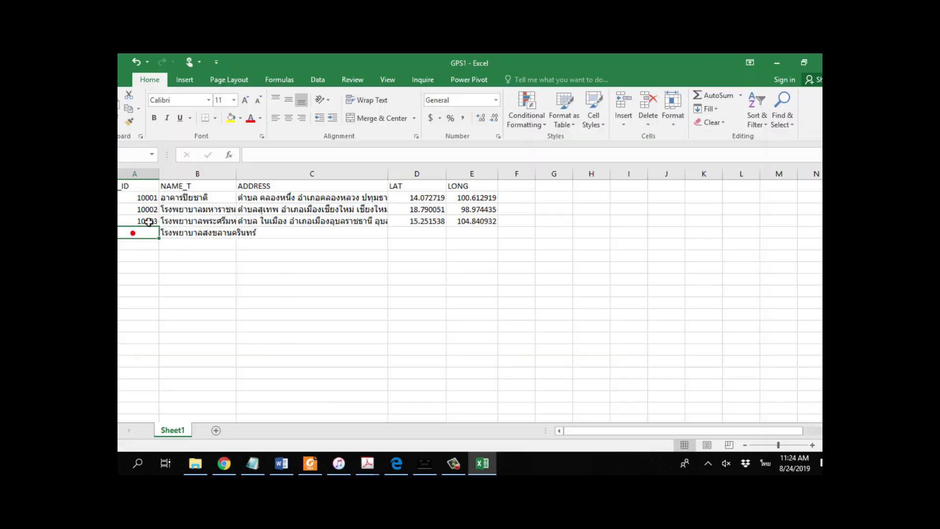
click(147, 222)
key(Delete)
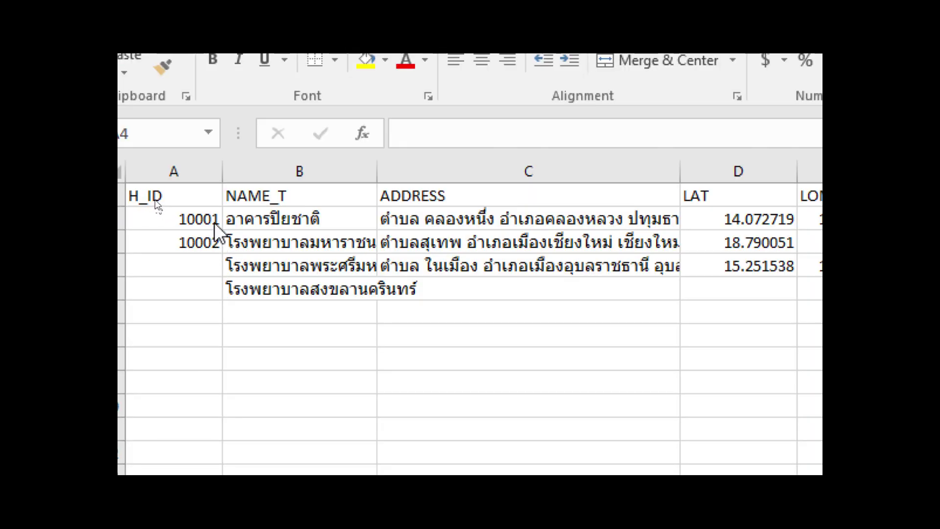
drag(207, 219, 212, 247)
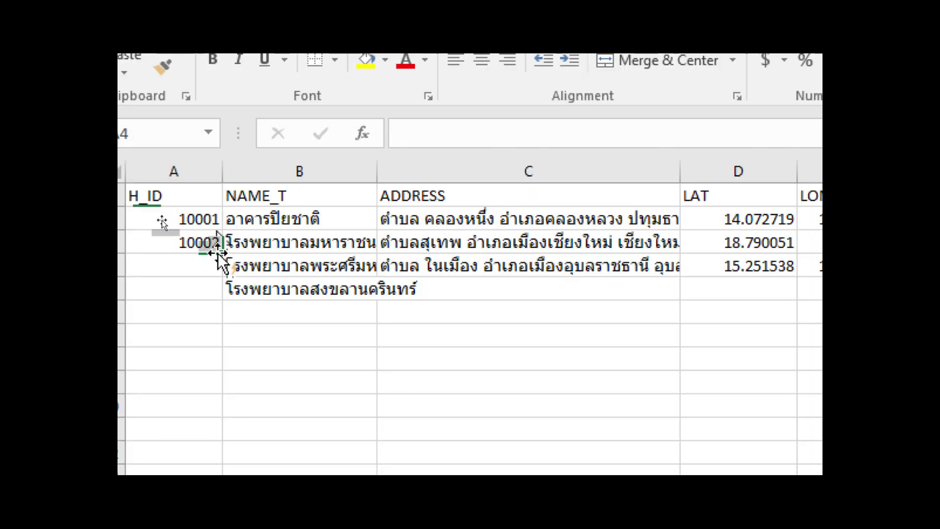
double_click(223, 254)
drag(201, 266, 197, 288)
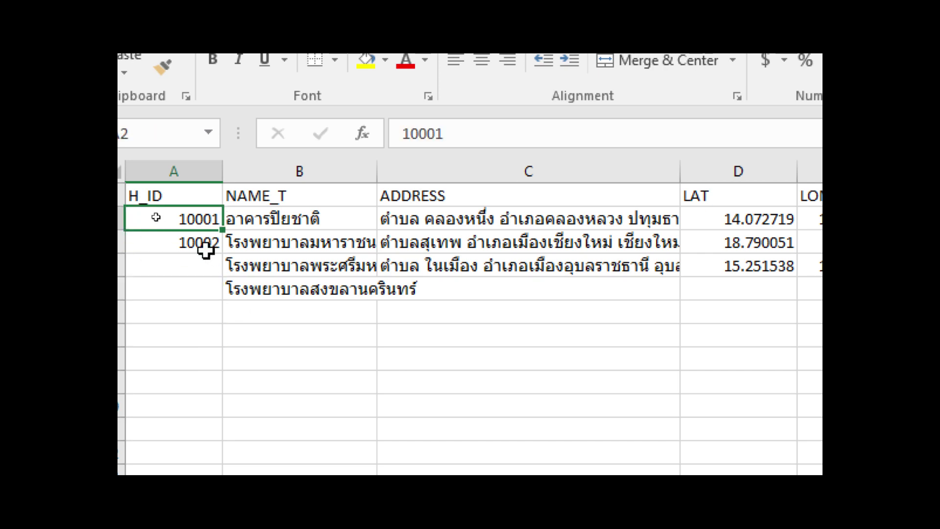
drag(153, 255, 201, 324)
drag(203, 219, 201, 245)
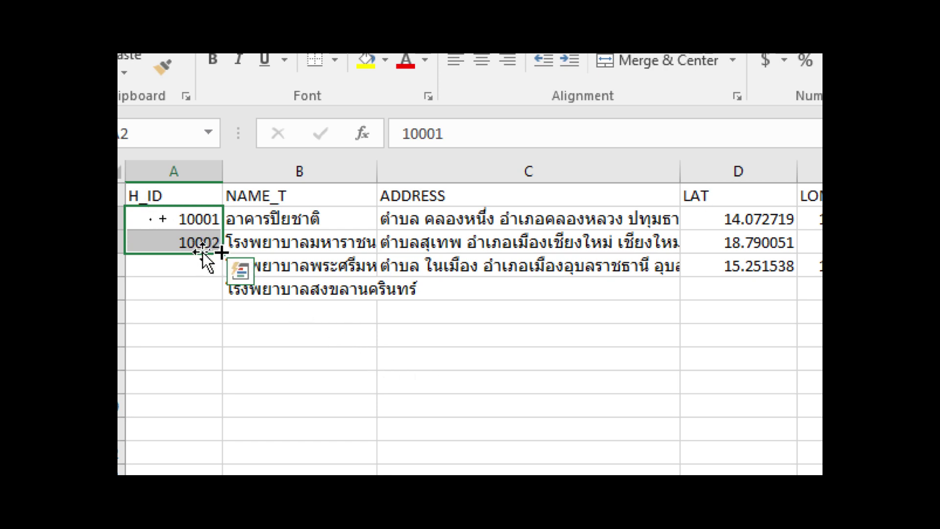
drag(221, 252, 221, 291)
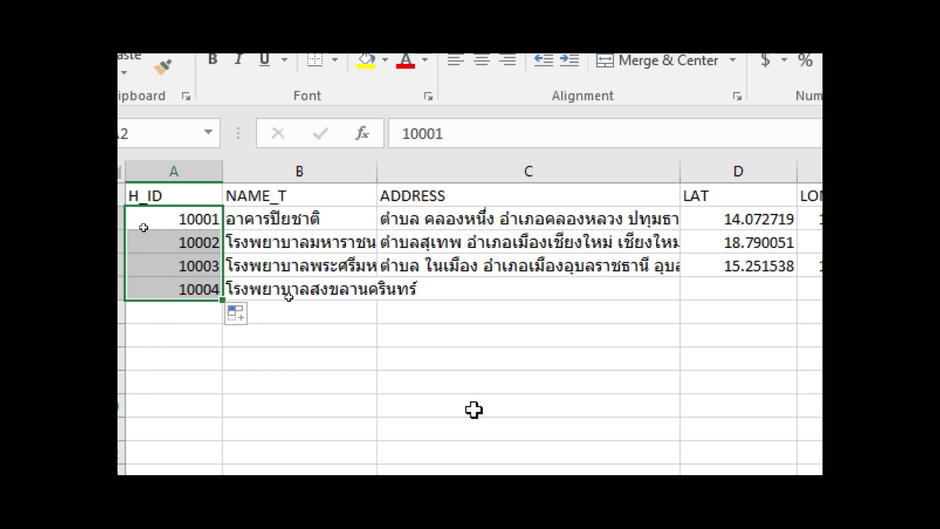
Undo the H_ID fill and set the first two IDs to 200001 and 200002.
key(ctrl+z)
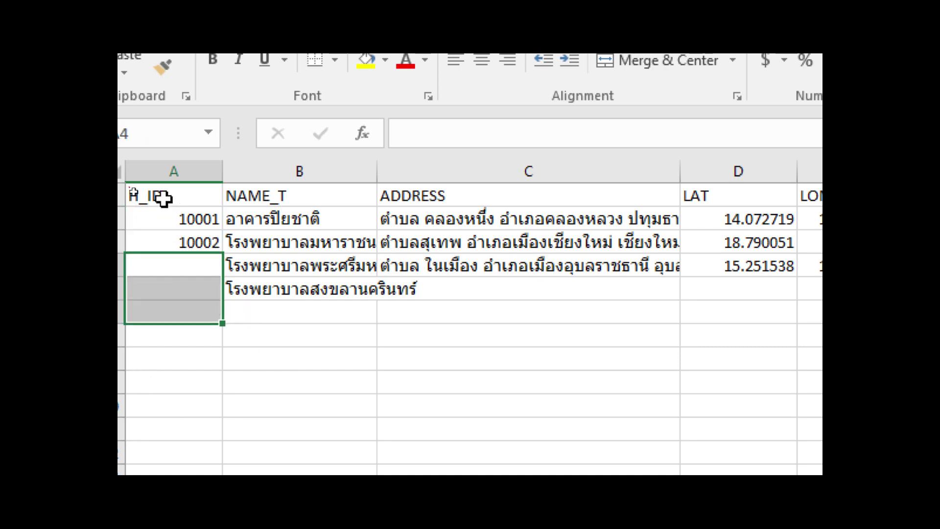
key(ctrl+z)
double_click(174, 218)
text(1)
key(BackSpace)
key(Escape)
key(ctrl+c)
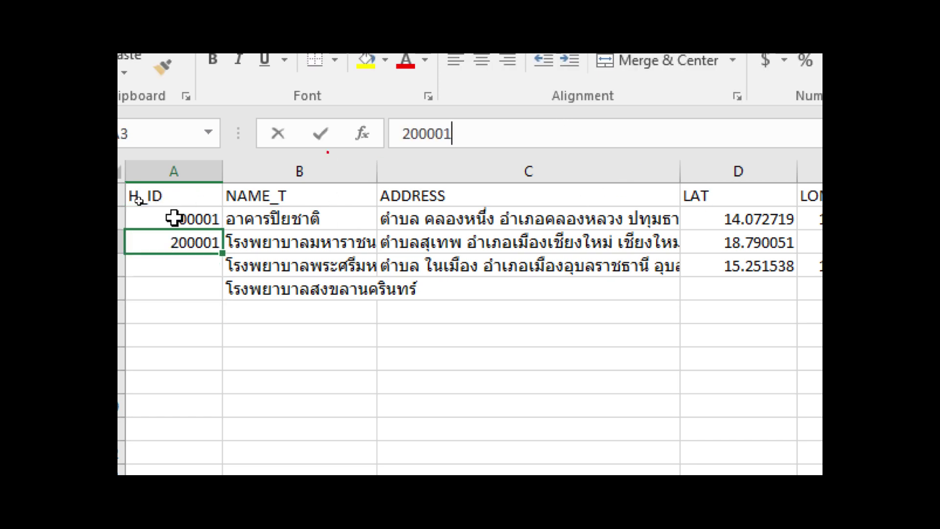
key(BackSpace)
text(2)
key(Return)
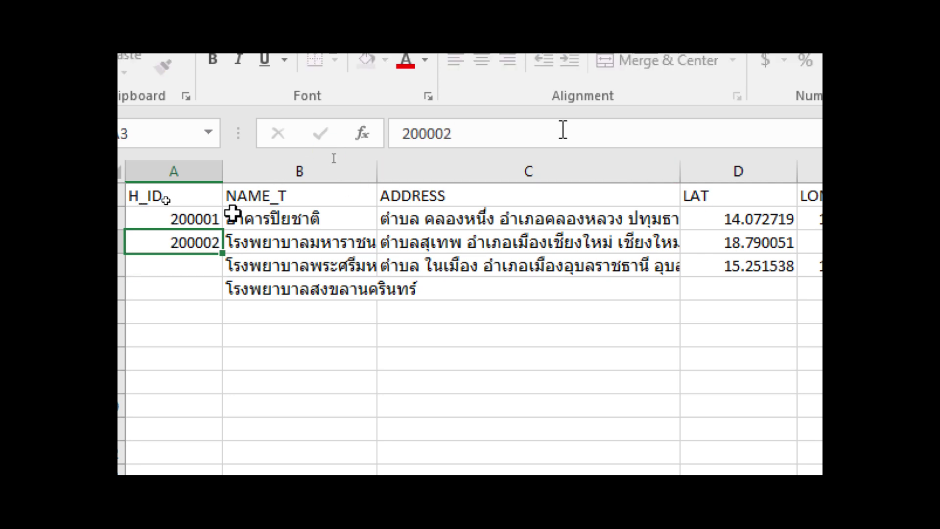
Fill the H_ID series from 200001 and 200002 down to 200004 in the โรงพยาบาลสงขลานครินทร์ row.
click(180, 243)
drag(204, 215, 214, 245)
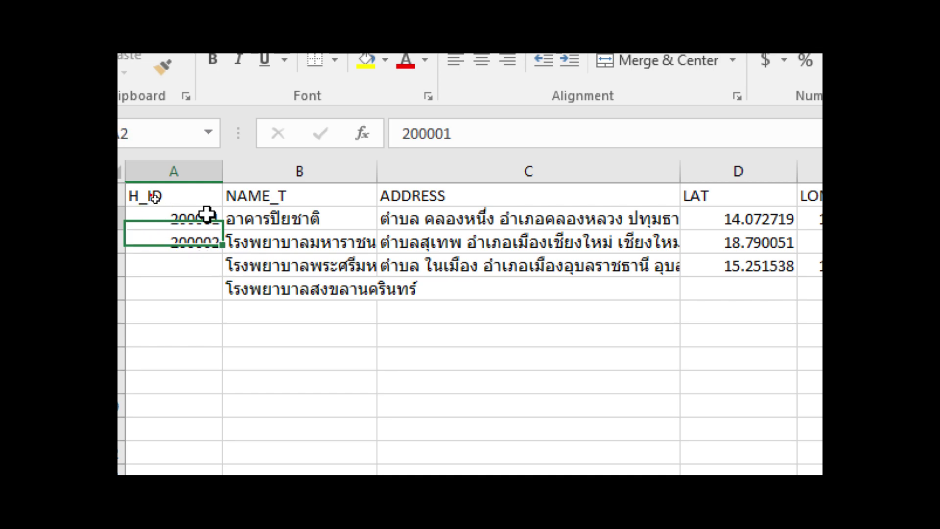
drag(223, 245, 216, 293)
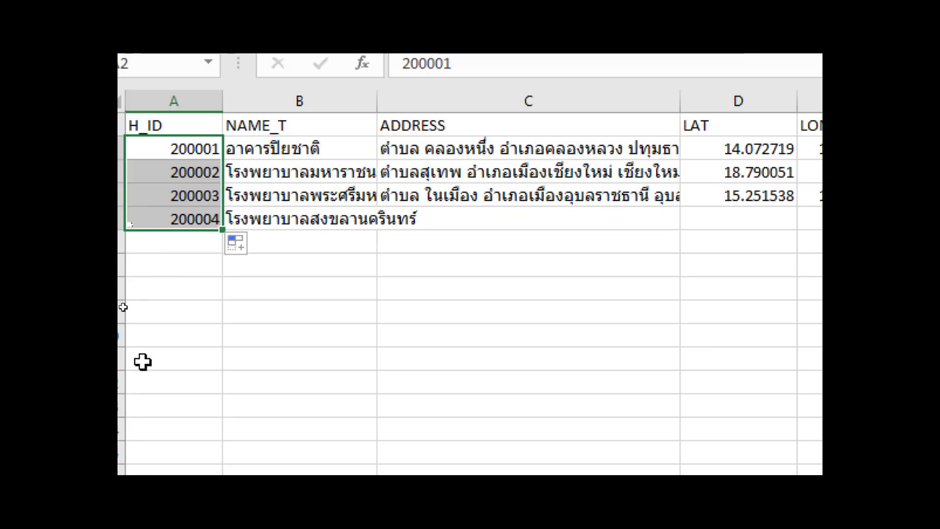
Clear the last two IDs, set the second H_ID to 200003, and fill the two-step series down to 200007.
click(196, 195)
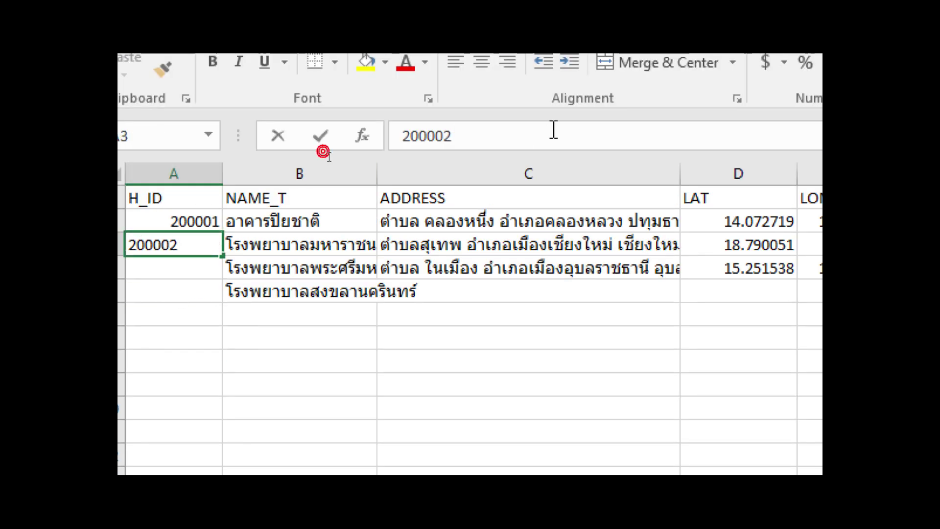
key(BackSpace)
text(2)
key(BackSpace)
text(3)
key(Return)
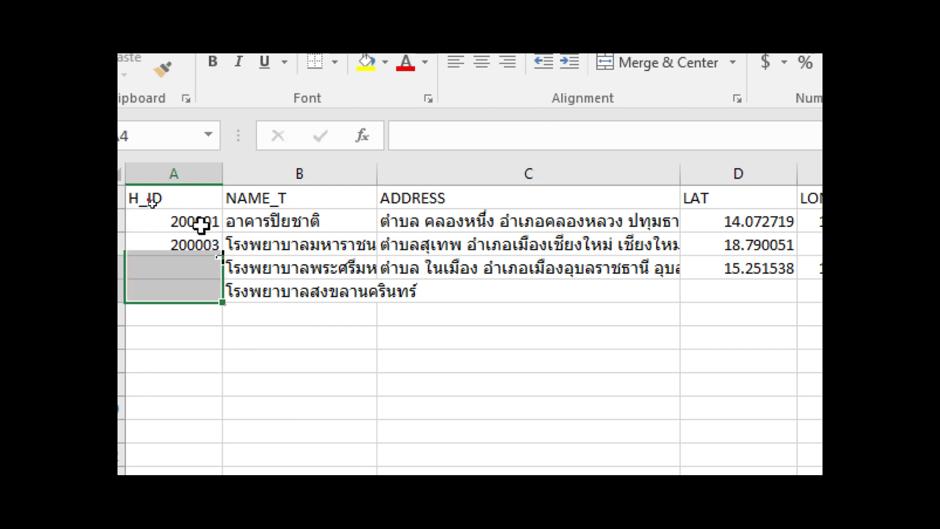
drag(199, 223, 196, 245)
double_click(223, 256)
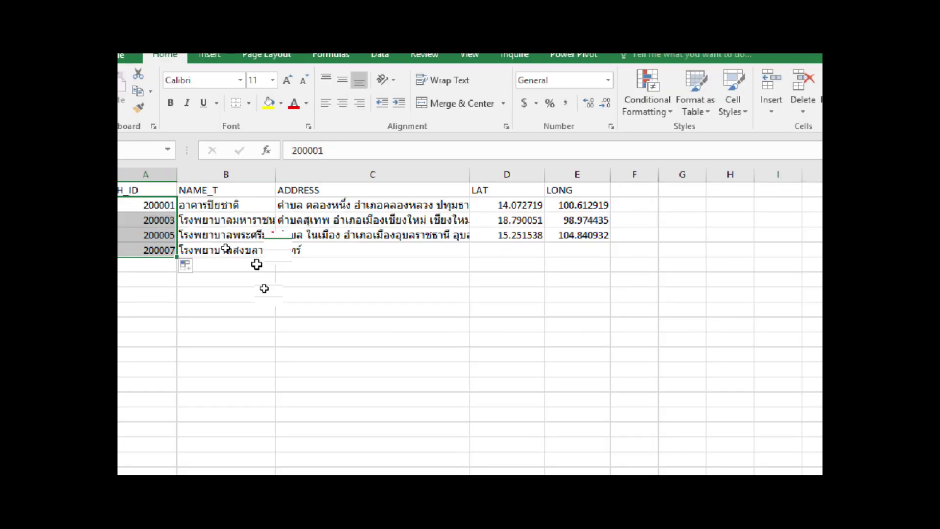
Copy the address of โรงพยาบาลสงขลานครินทร์ from Notepad into its ADDRESS cell in Excel.
click(252, 464)
click(336, 198)
drag(439, 182, 576, 182)
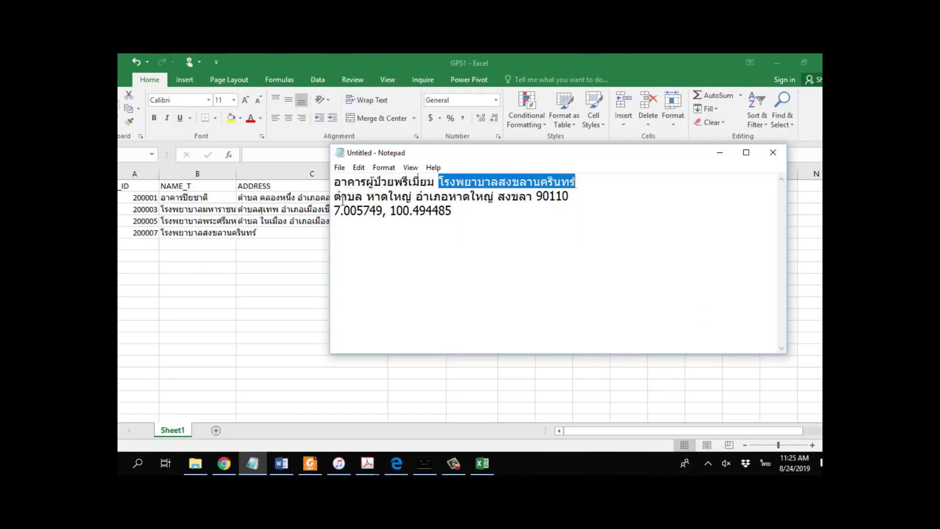
key(alt+Tab)
double_click(332, 234)
key(alt+Tab)
key(alt+Tab)
key(ctrl+v)
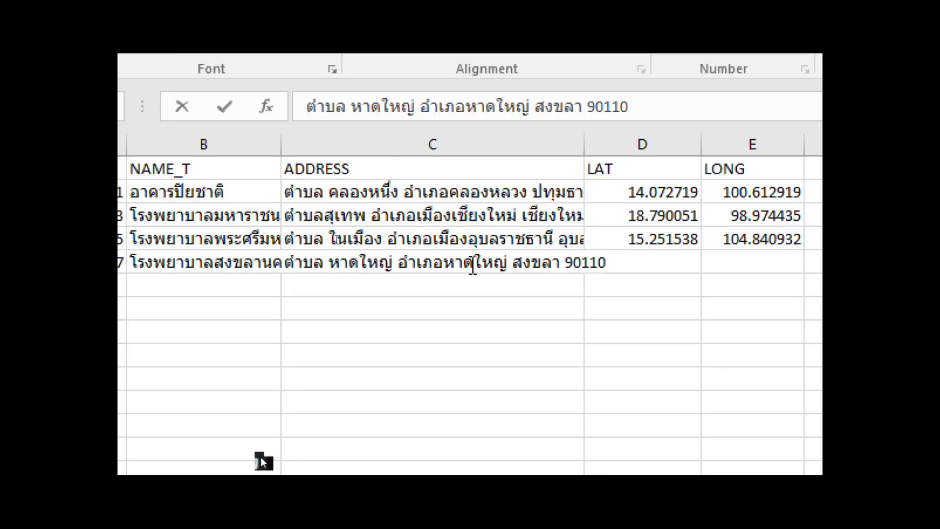
Copy the latitude 7.005749 from Notepad into the LAT cell of the โรงพยาบาลสงขลานครินทร์ row in Excel.
click(253, 463)
click(360, 253)
drag(386, 211, 329, 214)
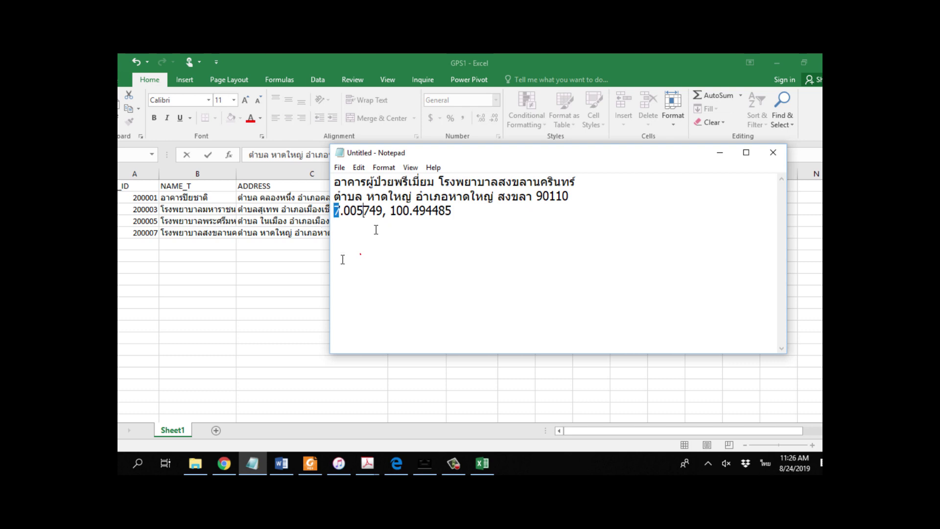
key(shift+Home)
key(alt+Tab)
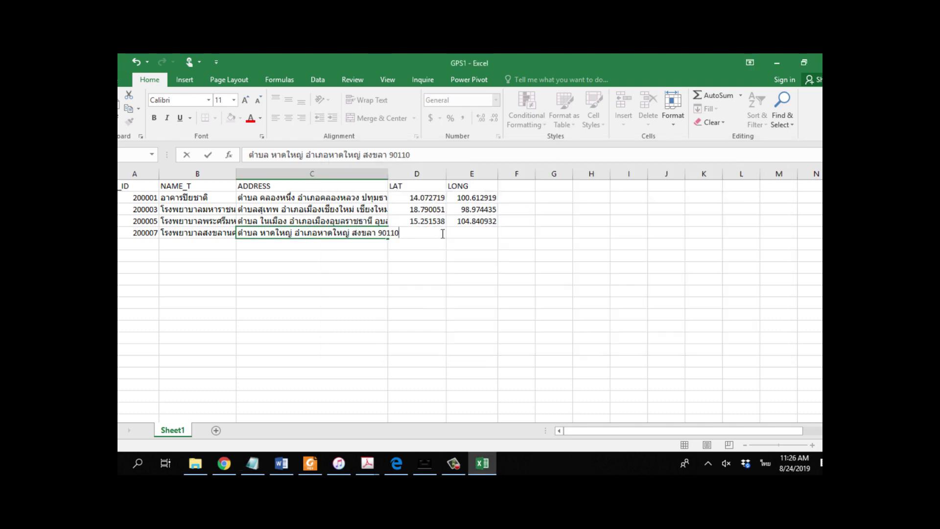
double_click(424, 233)
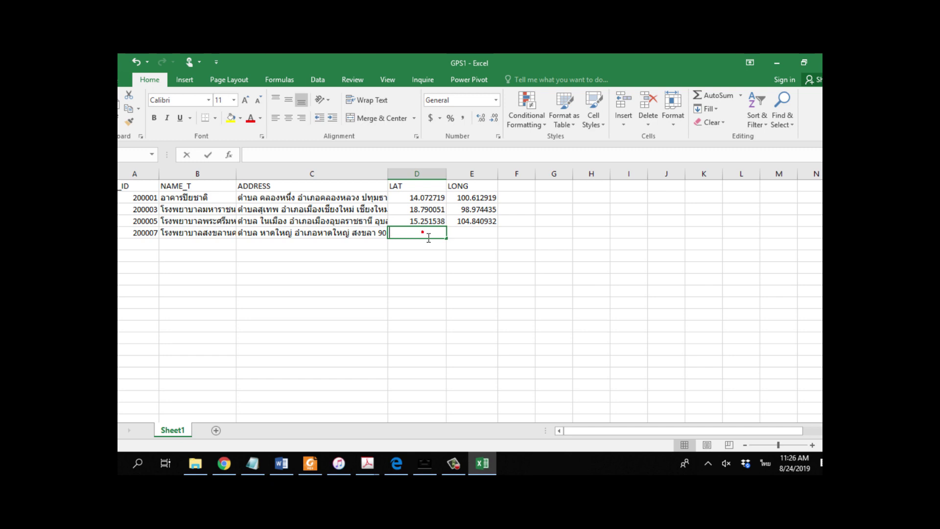
key(ctrl+v)
click(419, 270)
Copy the longitude 100.494485 from Notepad into the LONG cell of the same row in Excel, and save the workbook.
click(253, 463)
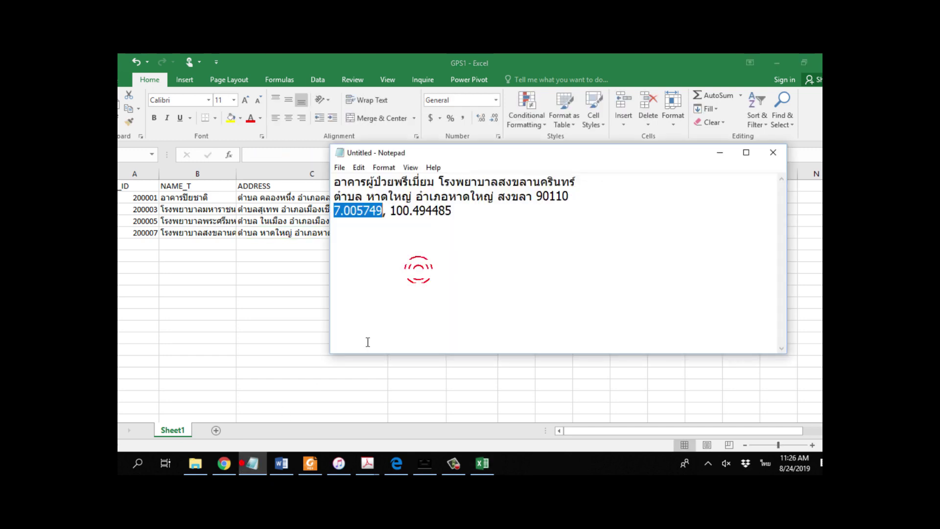
click(252, 463)
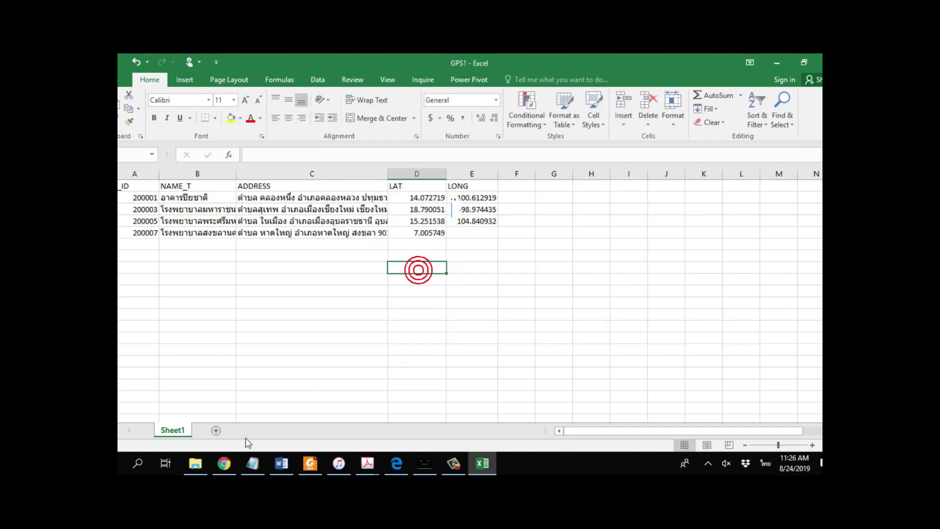
click(252, 464)
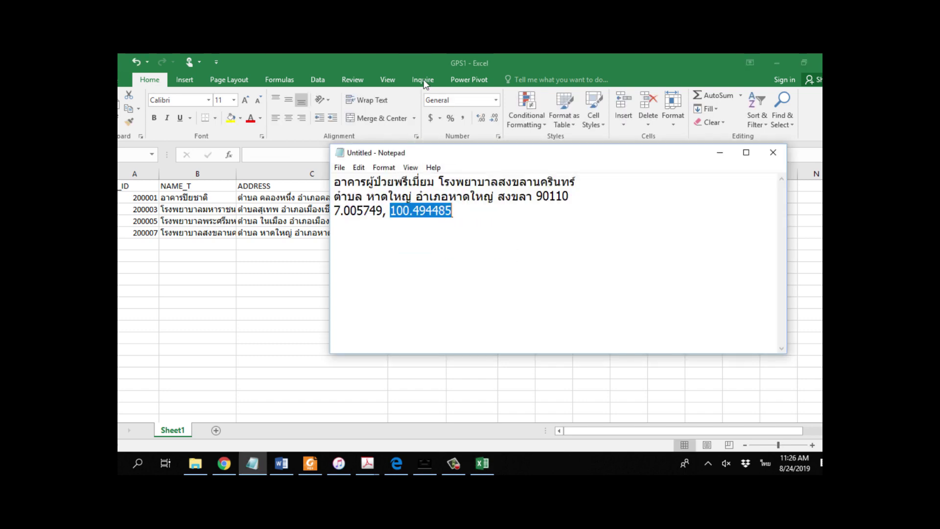
click(484, 265)
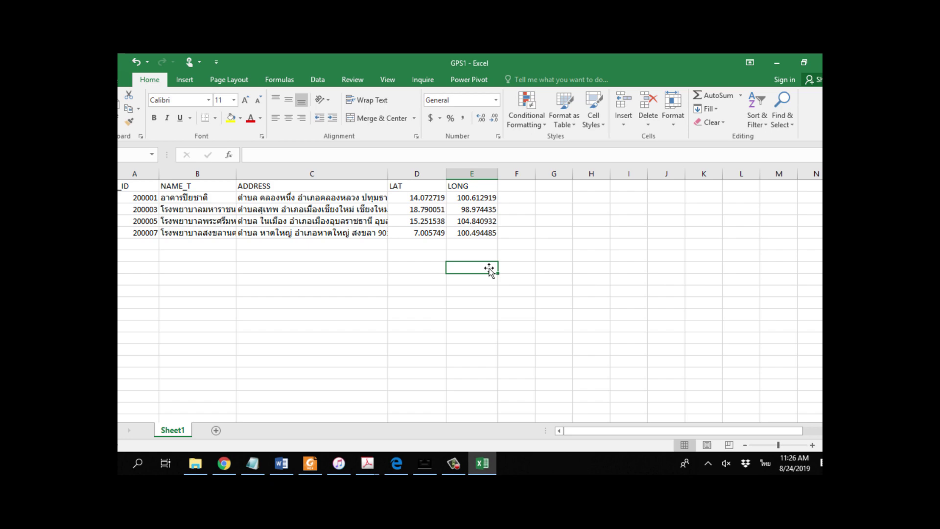
key(ctrl+s)
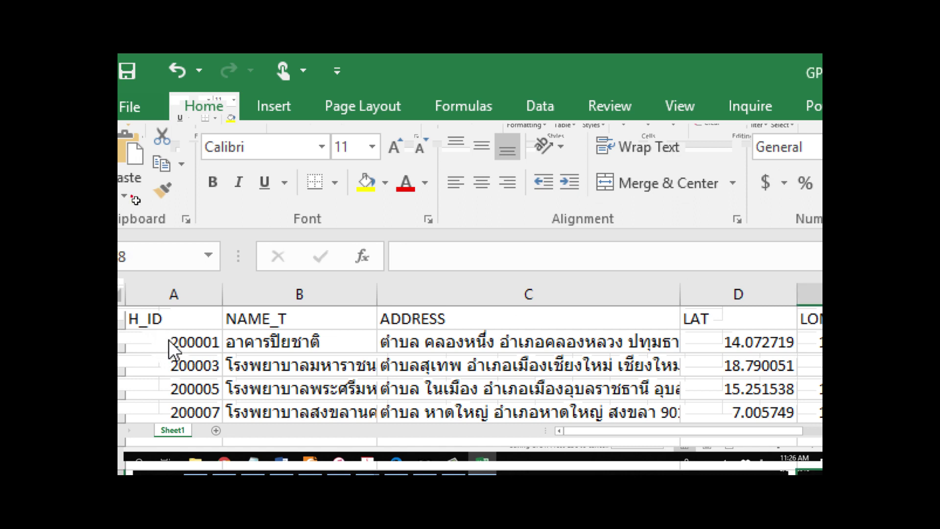
Set the first two H_ID values to 100001 and 100002.
click(168, 339)
text(1)
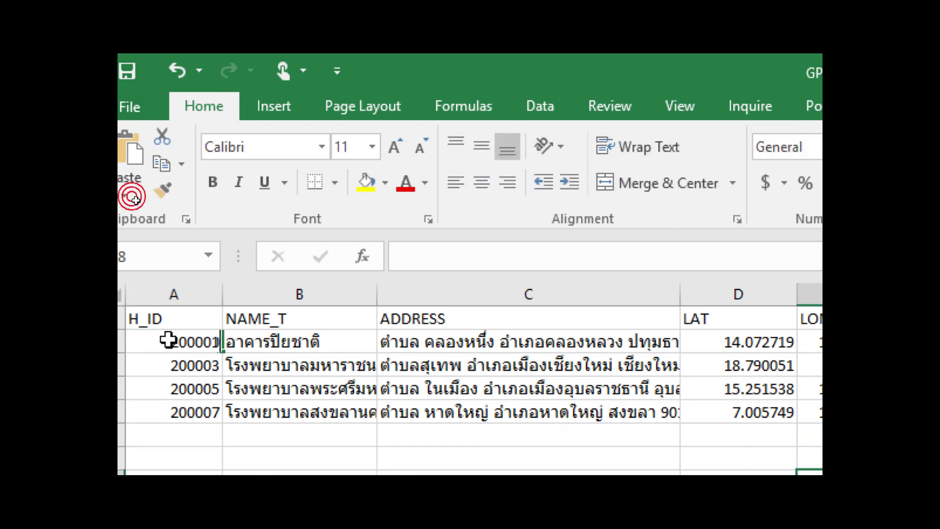
key(Down)
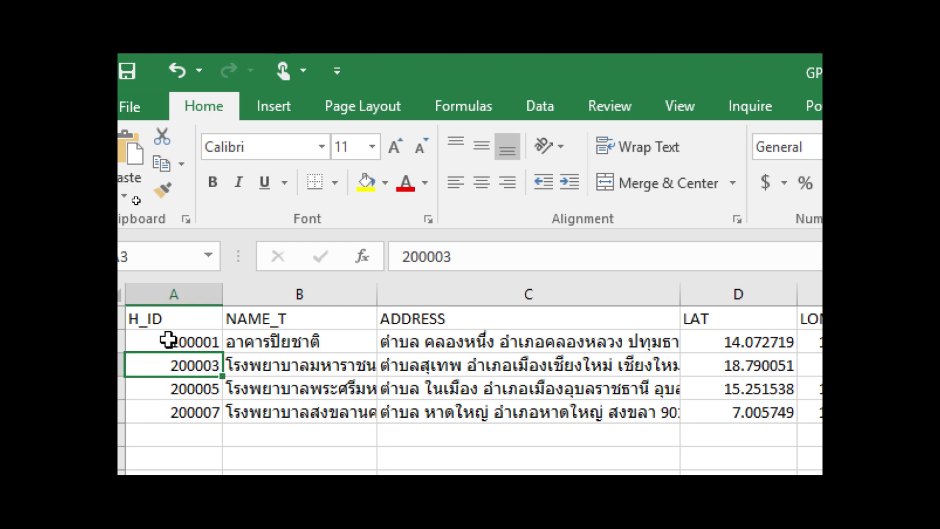
click(168, 339)
key(ctrl+c)
key(Down)
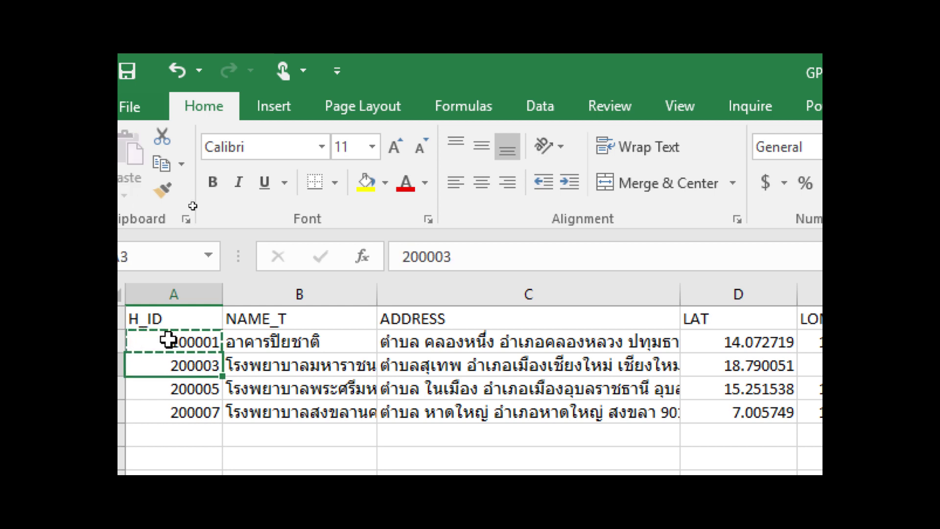
click(468, 260)
key(BackSpace)
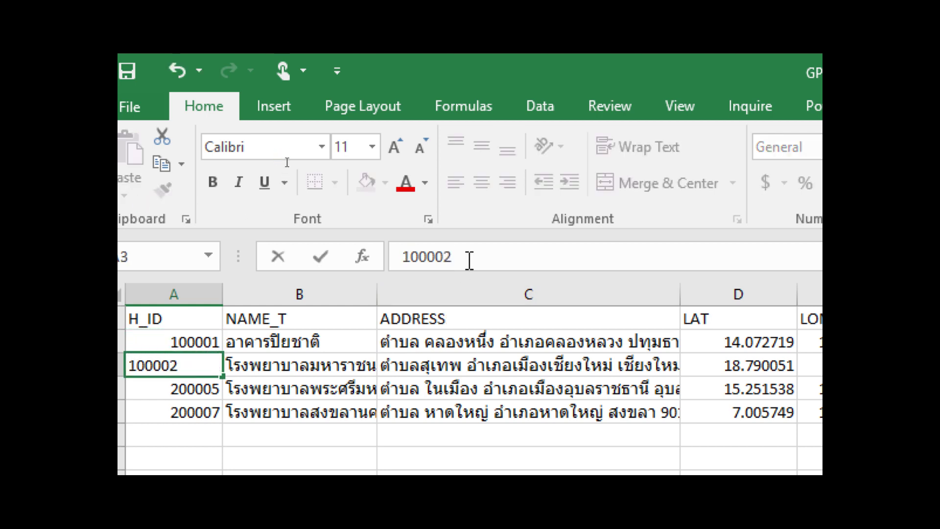
key(Return)
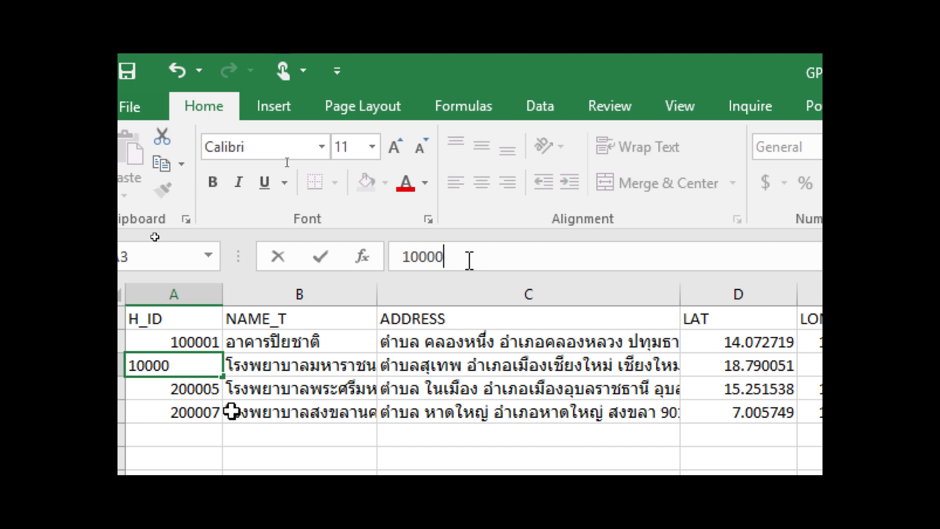
Clear the last two H_ID values and fill the series from 100001 and 100002 down to 100004.
click(198, 414)
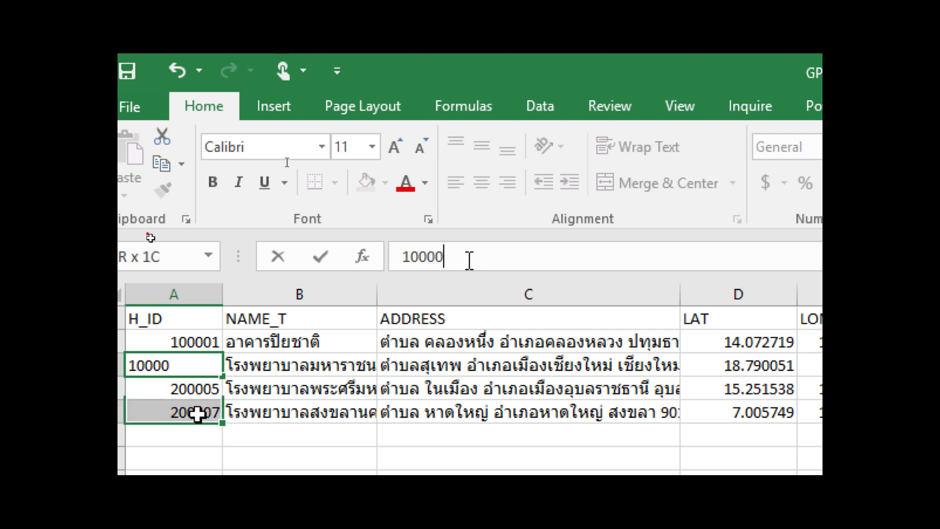
key(Delete)
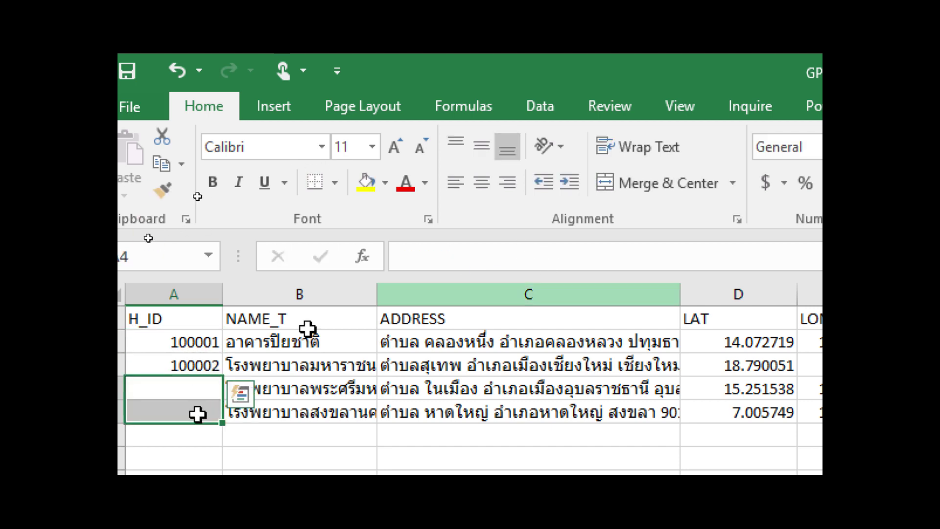
drag(197, 342, 197, 366)
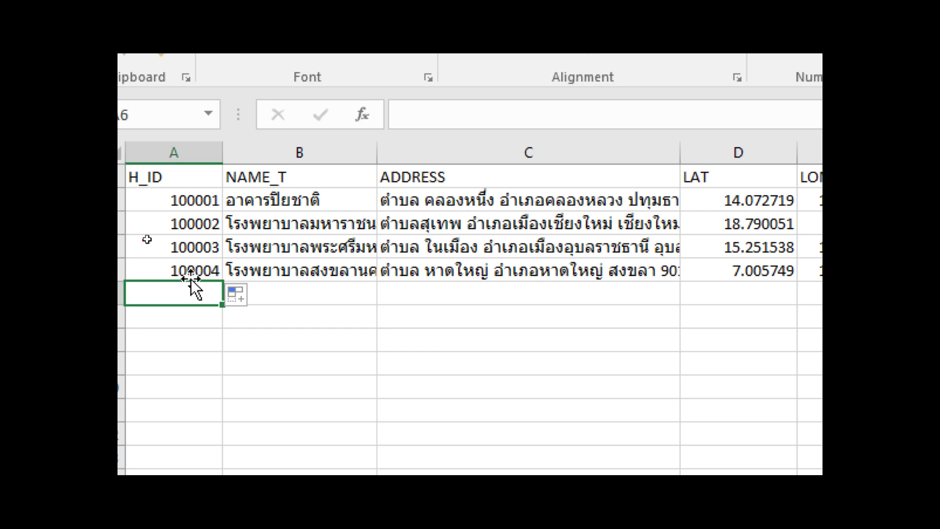
Extend the H_ID series one row further to 100005.
click(192, 196)
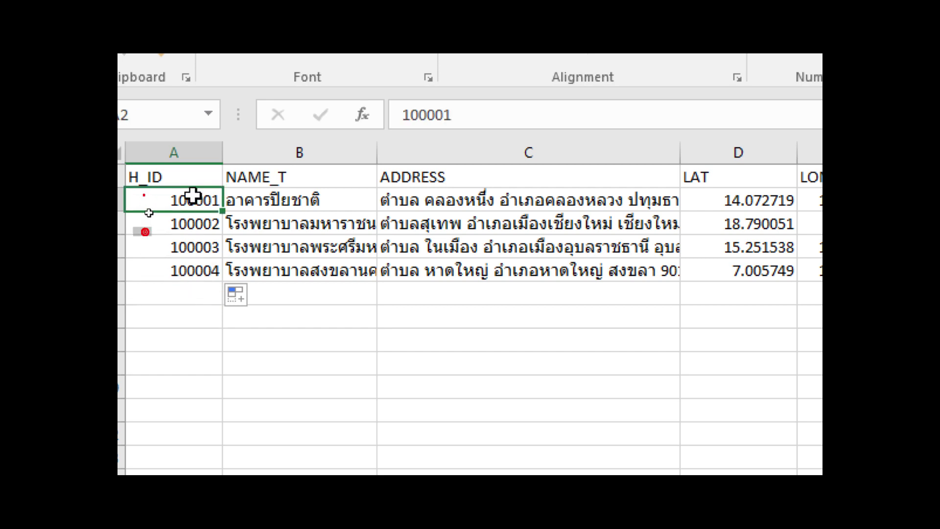
shift+click(222, 283)
drag(222, 281, 220, 301)
click(298, 292)
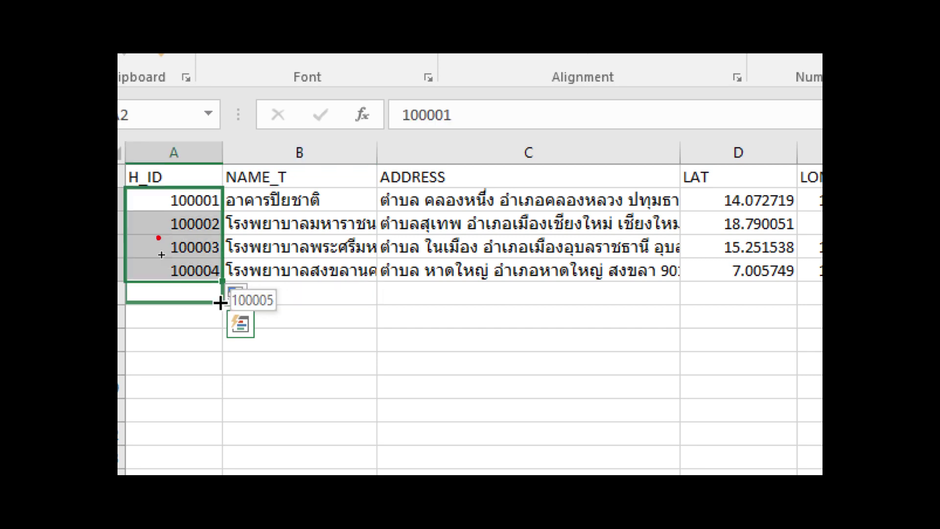
drag(220, 303, 220, 303)
Enter โรงพยาบาลธรรมศาสตร์เฉลิมพระเกียรติ as the NAME_T of row 100005.
click(298, 293)
text(โร)
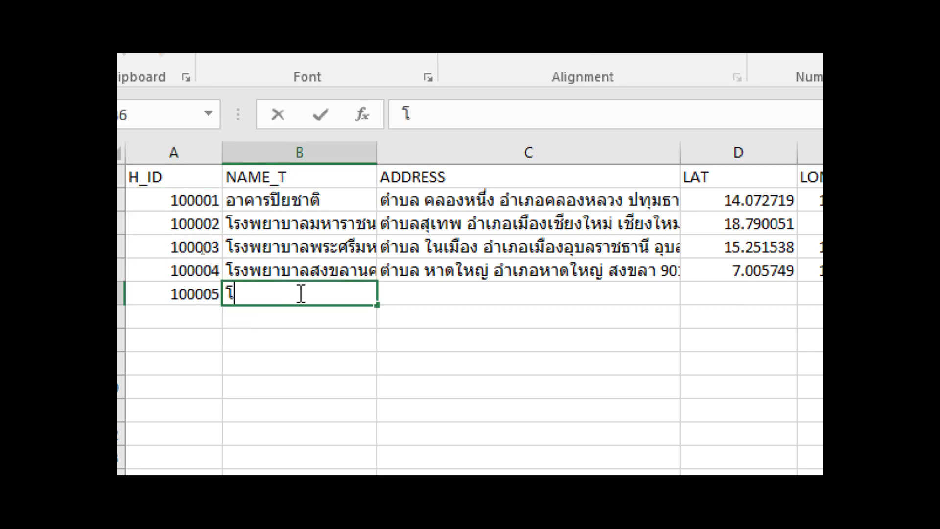
text(งพย)
text(าบาลธ)
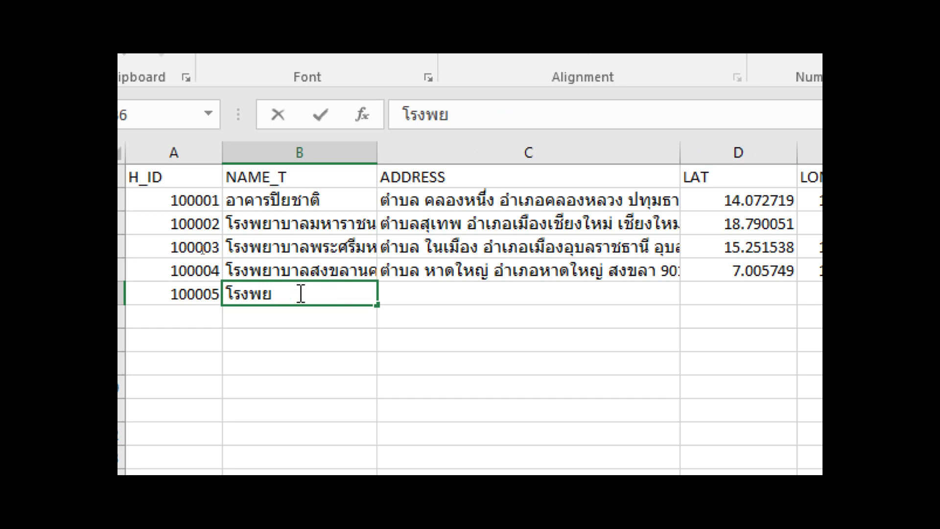
text(าบาลธรรมศาสต)
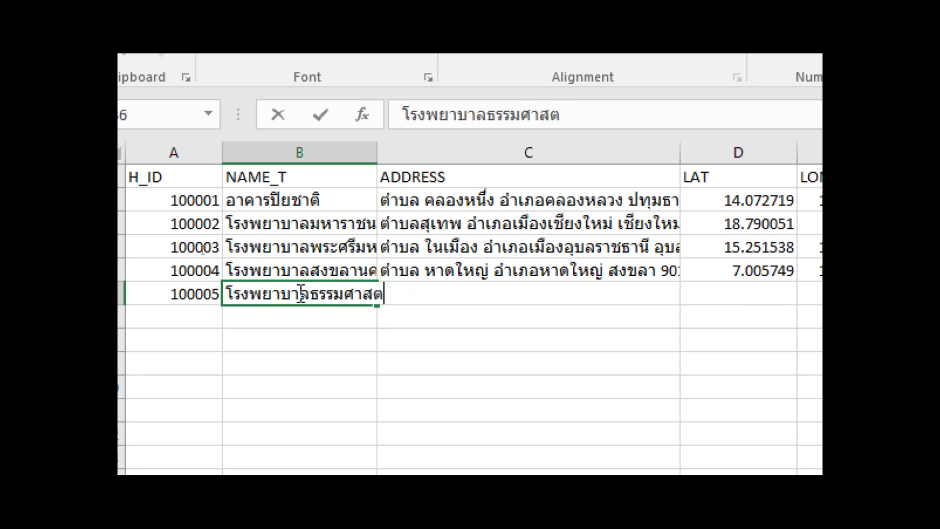
text(ร์เฉลิมพระเก)
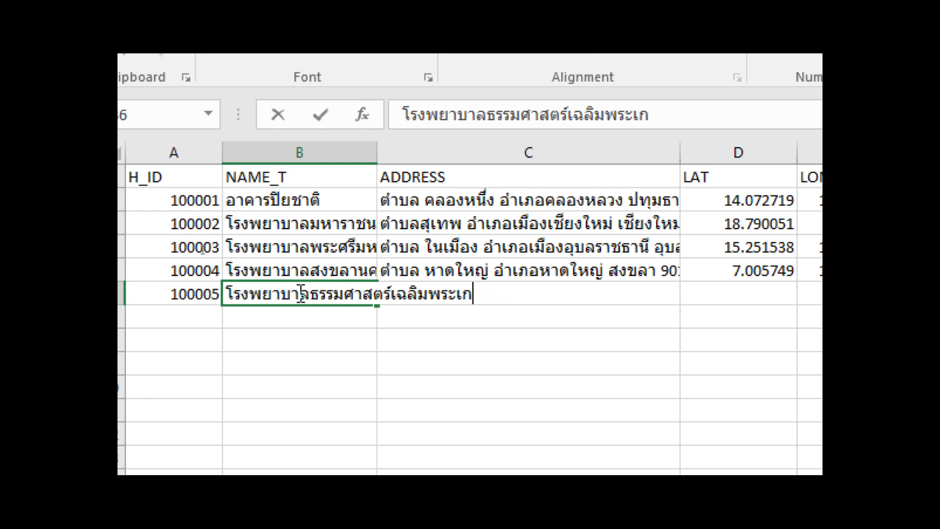
text(ียรติ)
key(Return)
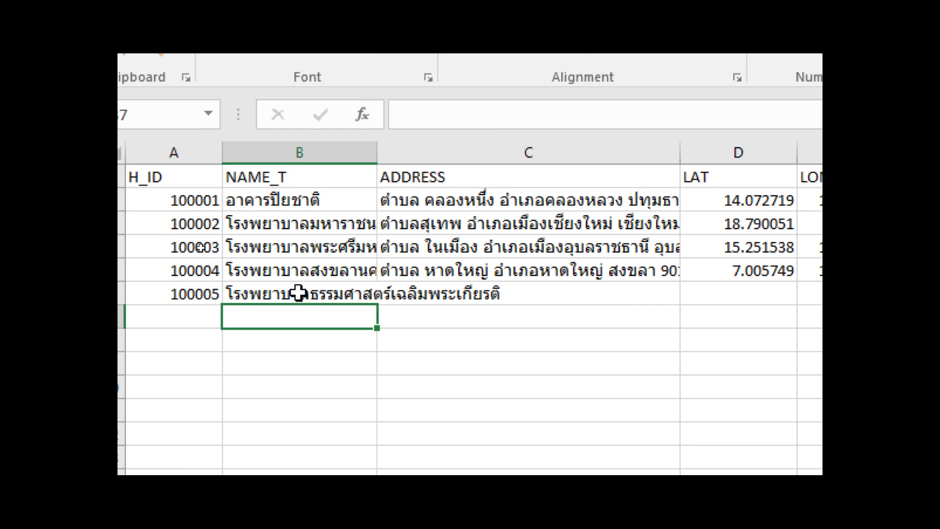
Switch to the AirServer Universal window.
mouse_move(293, 464)
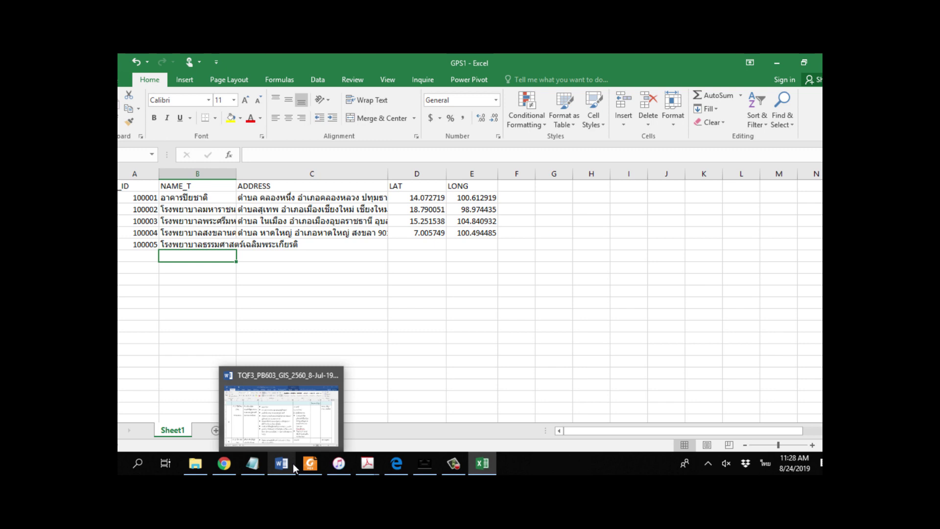
click(282, 326)
click(422, 465)
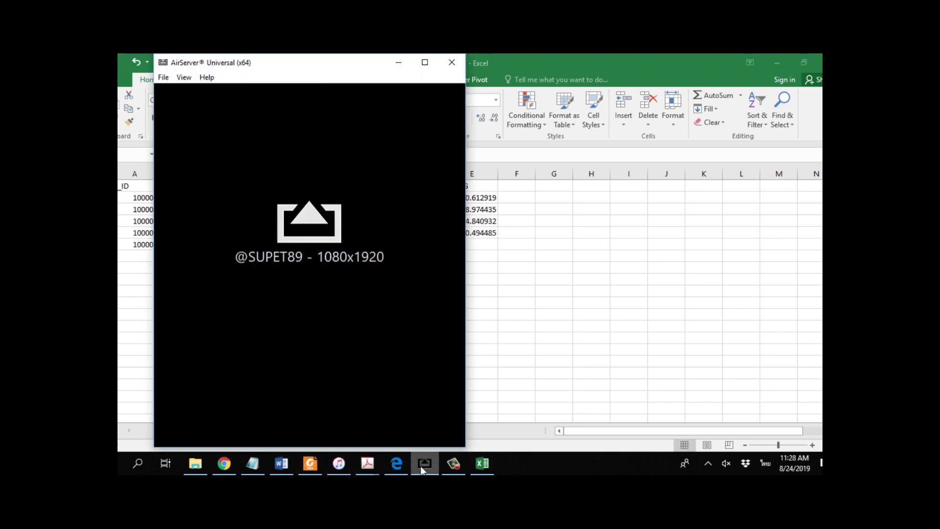
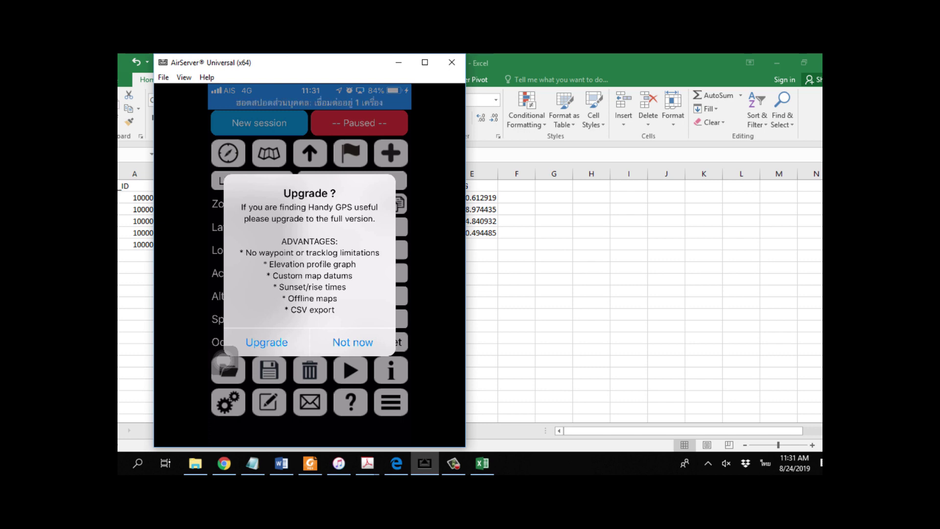
Decline the Handy GPS upgrade and look through the available coordinate types.
click(353, 342)
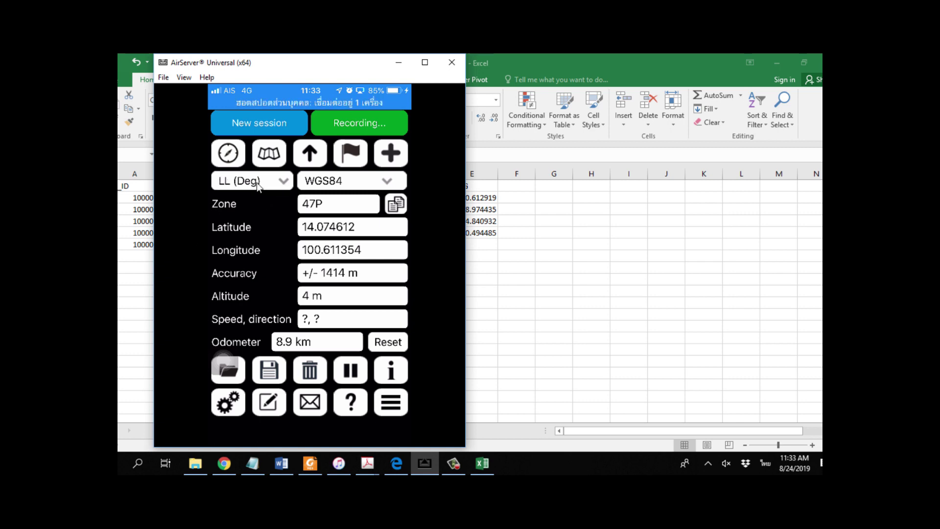
click(230, 179)
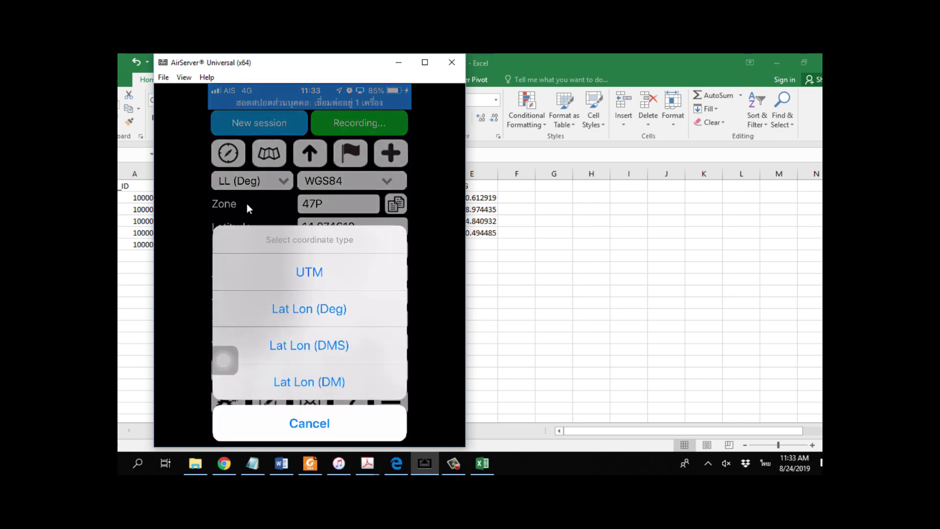
click(246, 204)
click(310, 271)
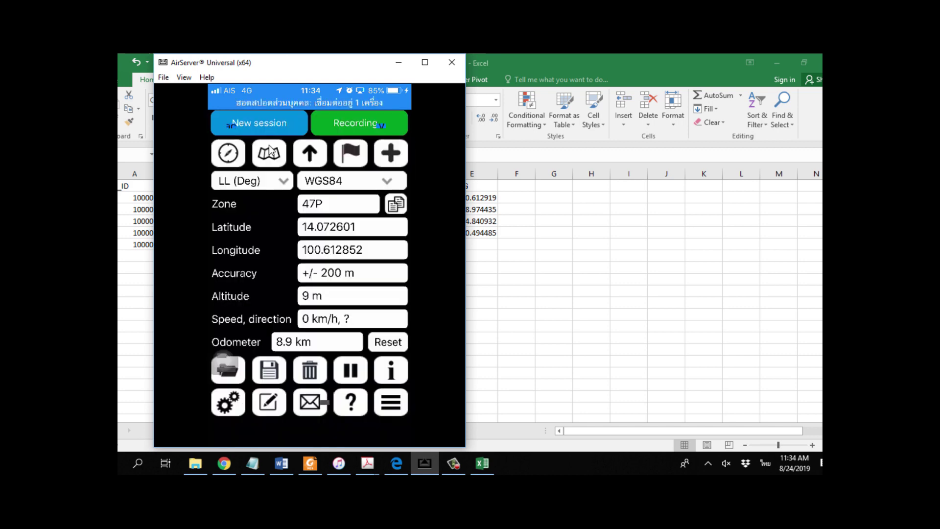
Record the current position in Handy GPS as a waypoint named W2.
click(269, 152)
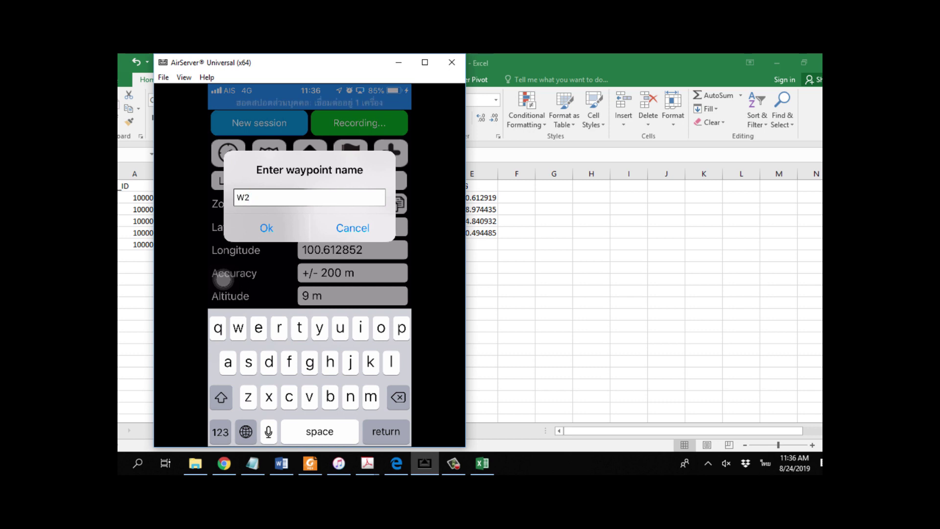
click(266, 228)
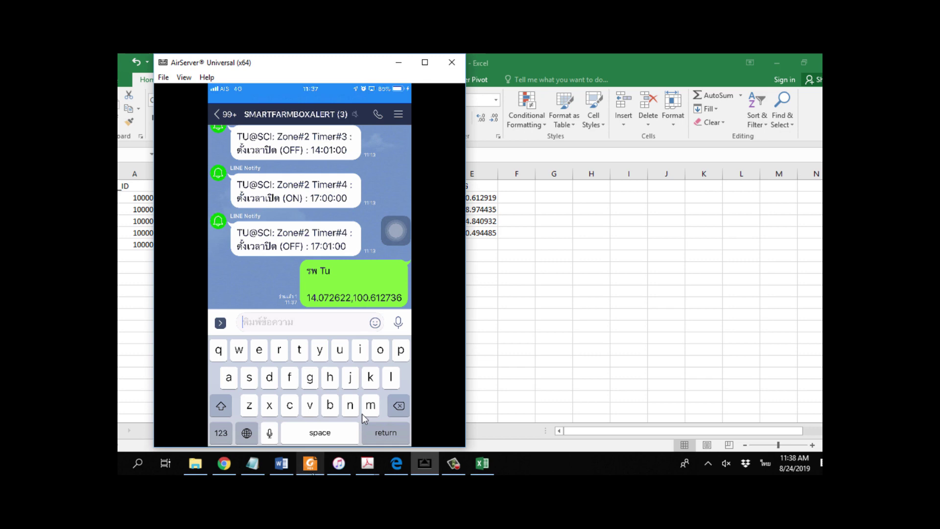
key(super+d)
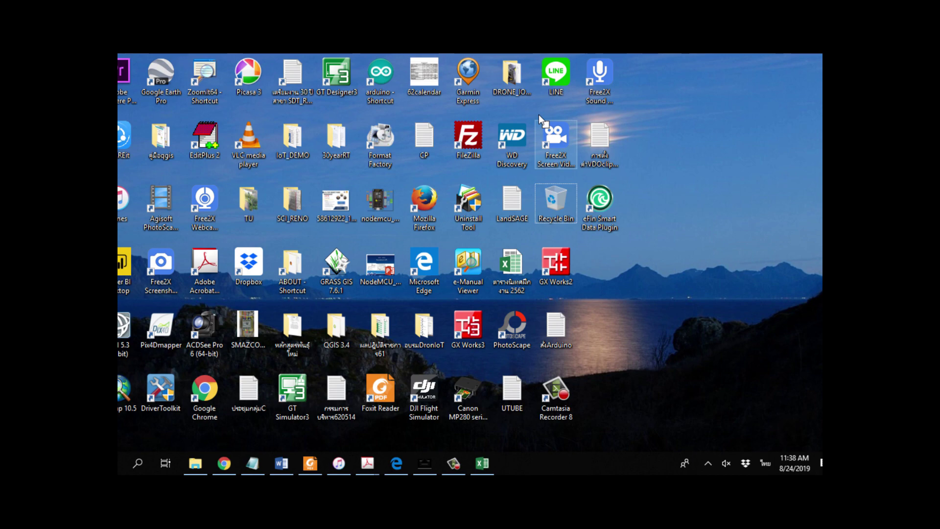
double_click(556, 74)
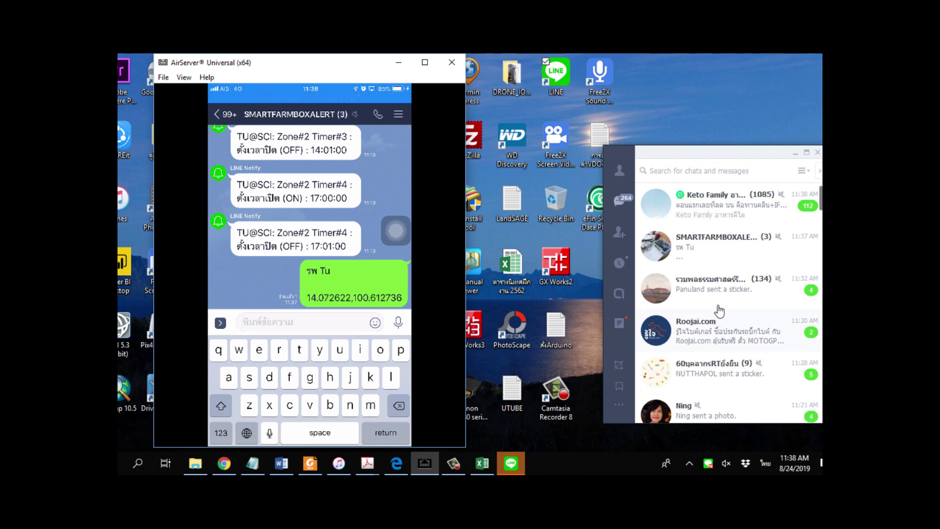
click(719, 257)
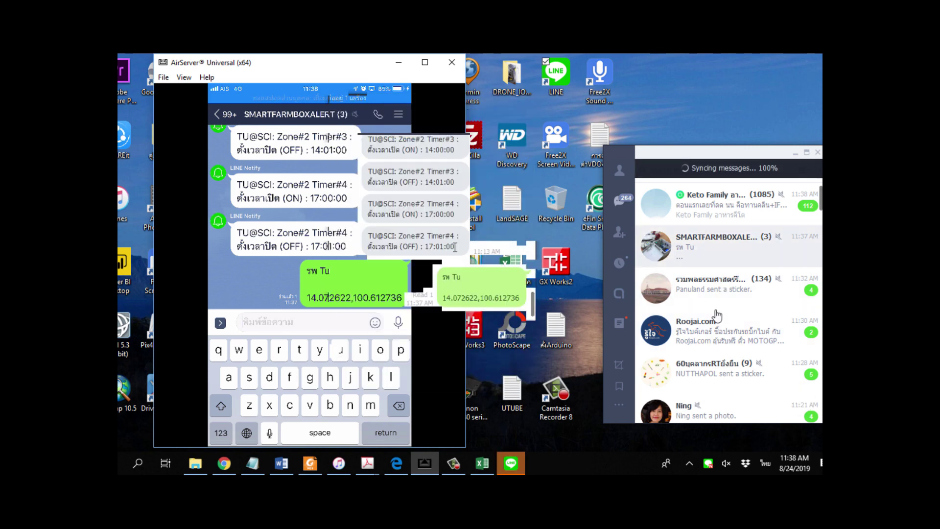
drag(442, 298, 528, 303)
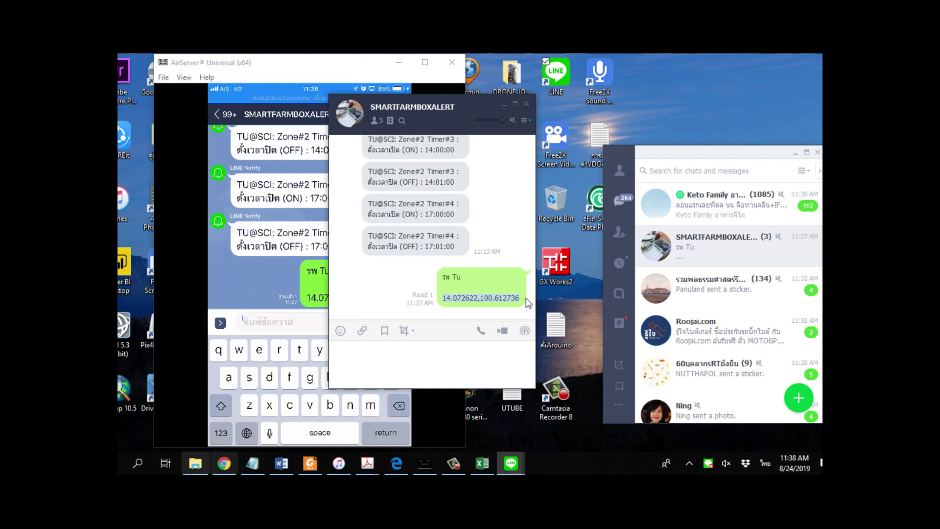
Look up 14.072622,100.612736 in Google Maps in Chrome and check the place details of the building at the marker.
click(224, 463)
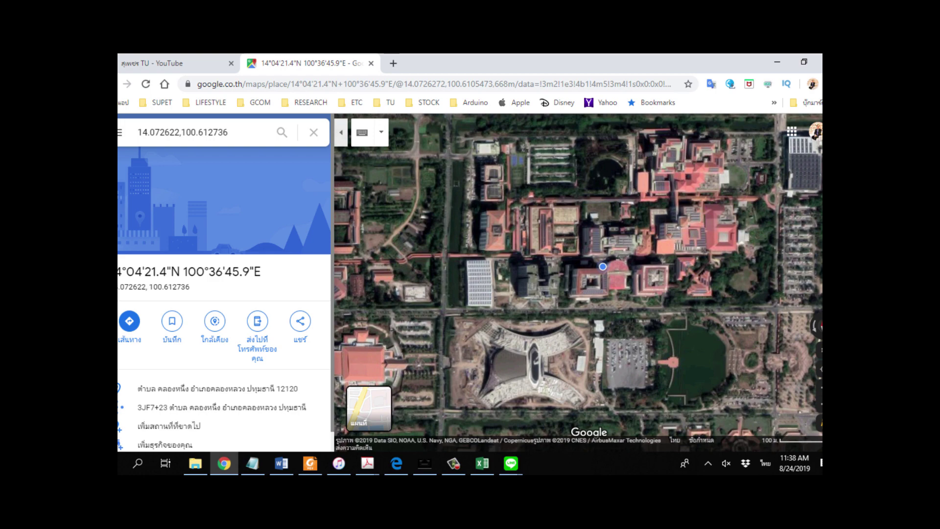
scroll(582, 274, up, 2)
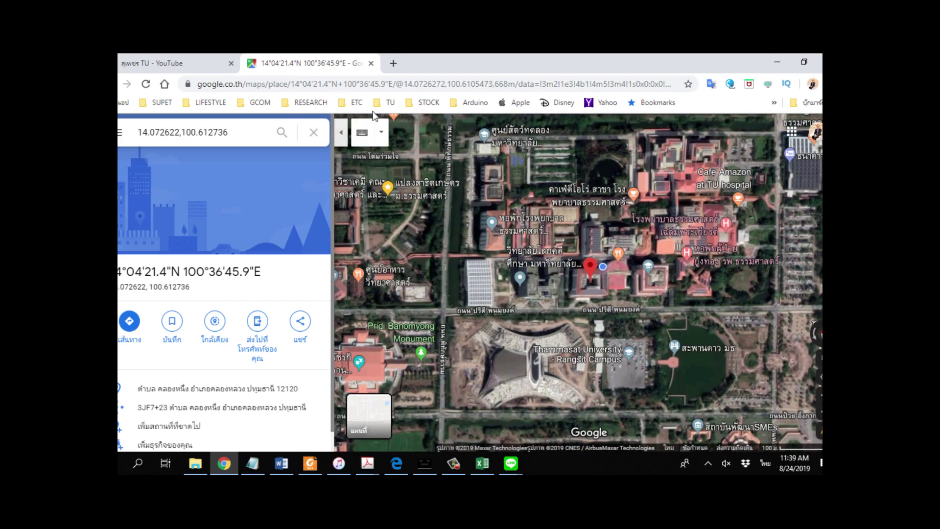
scroll(573, 316, up, 2)
scroll(572, 316, up, 1)
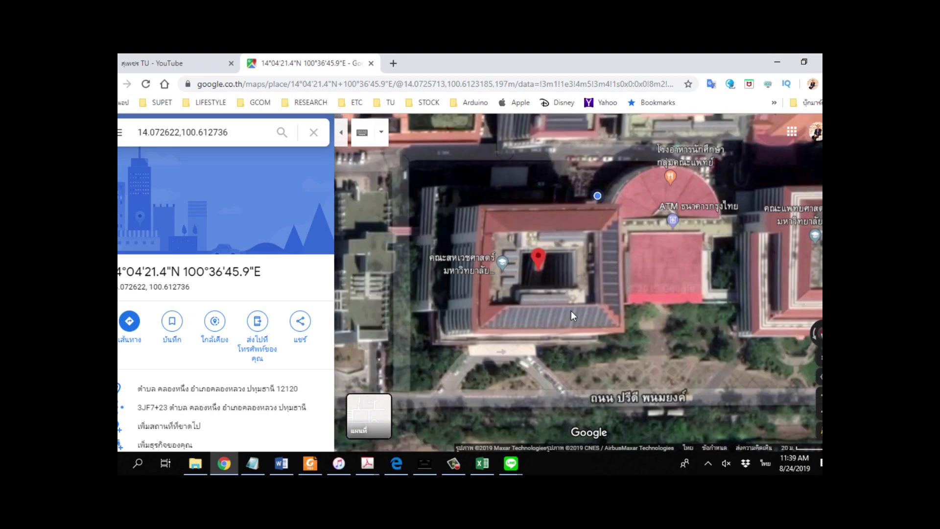
scroll(678, 250, down, 1)
scroll(544, 247, up, 1)
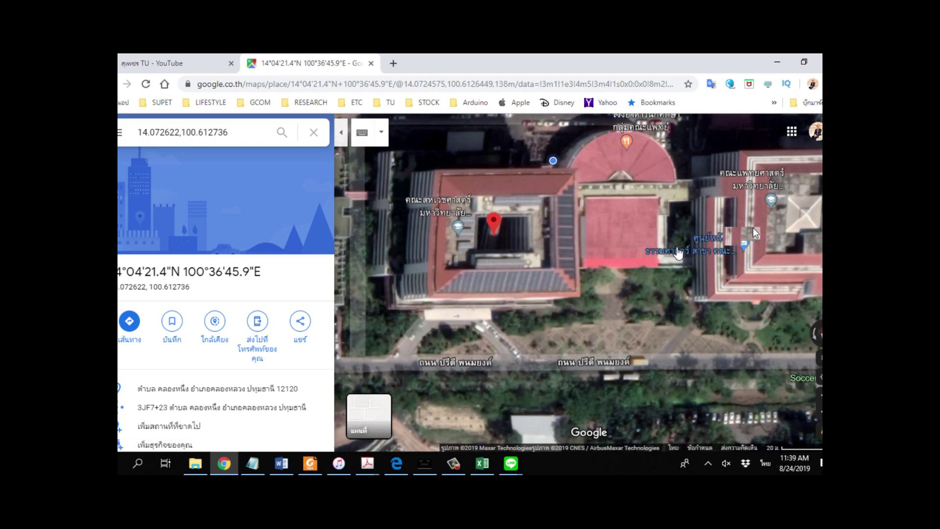
scroll(678, 252, down, 1)
right_click(767, 227)
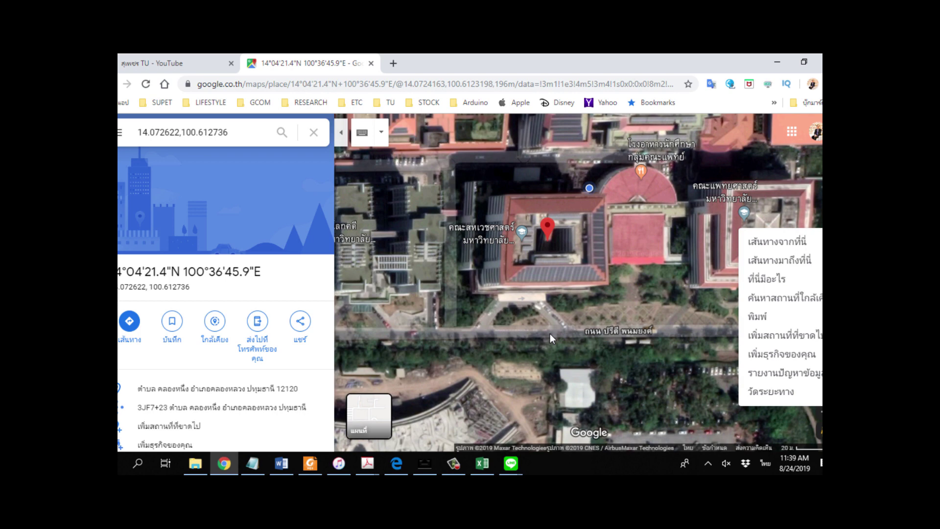
right_click(559, 265)
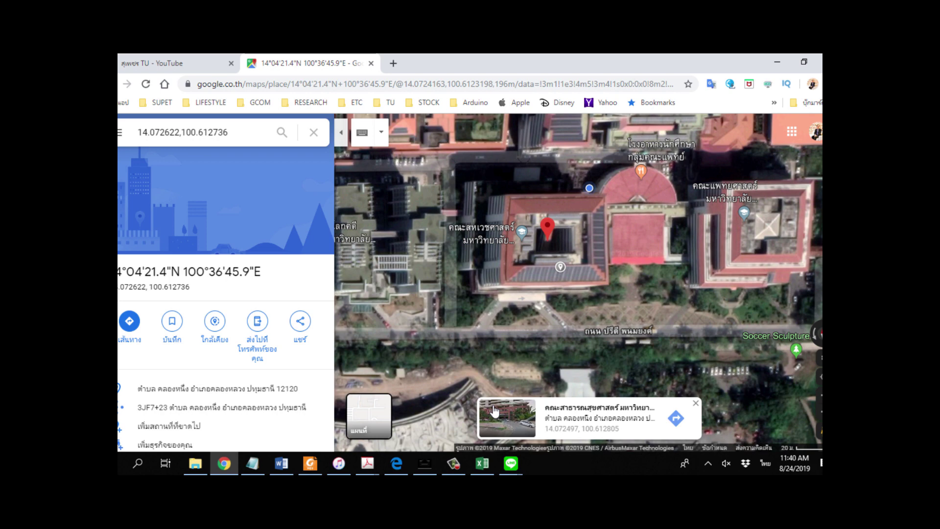
Switch to AirServer and send the UTM coordinates 674126,1556354 (Zone 47P) from Handy GPS to the SMARTFARMBOXALERT chat.
click(431, 461)
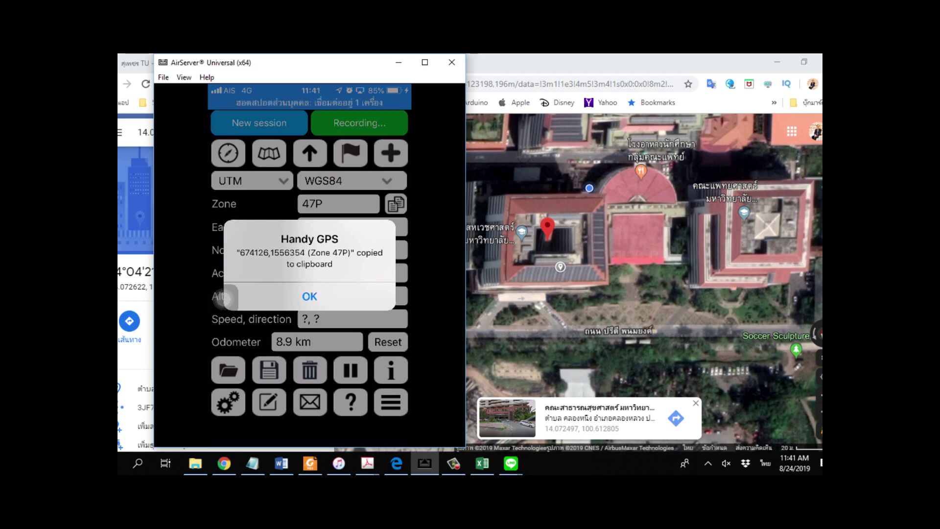
click(310, 296)
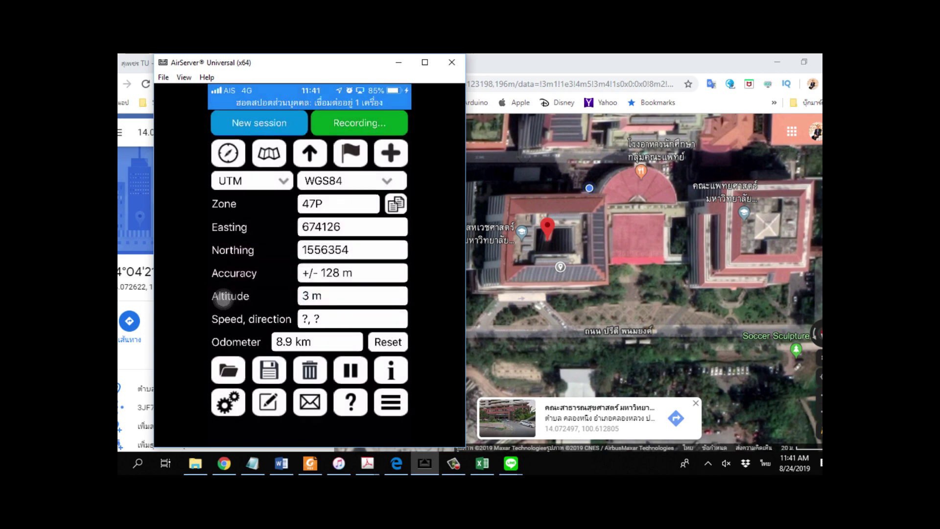
click(223, 297)
click(334, 422)
click(291, 184)
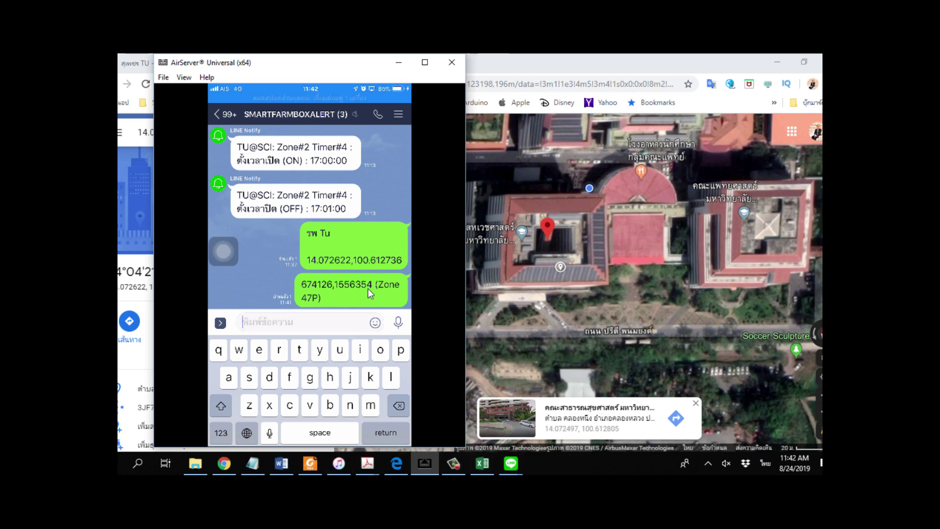
Copy the latitude 14.07262 from the SMARTFARMBOXALERT chat into the LAT cell of row 100005 in Excel.
click(510, 464)
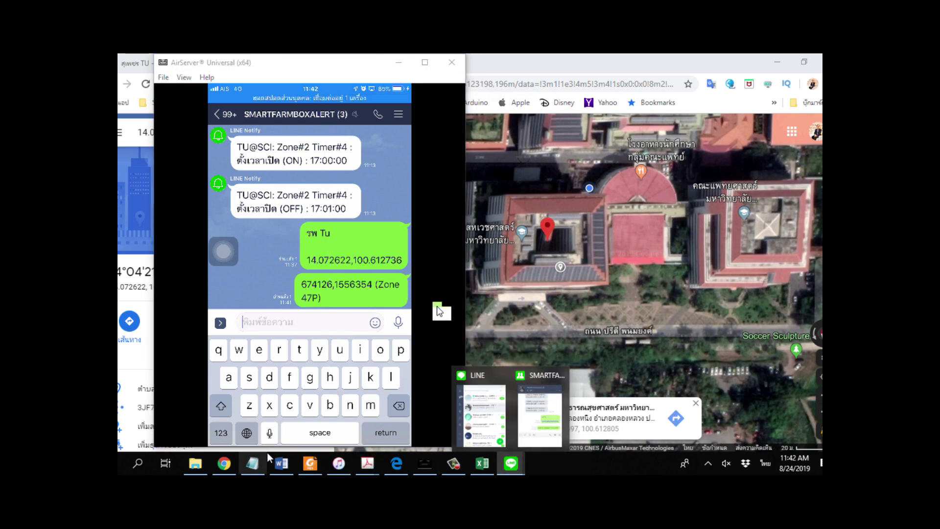
click(539, 415)
click(425, 298)
click(442, 266)
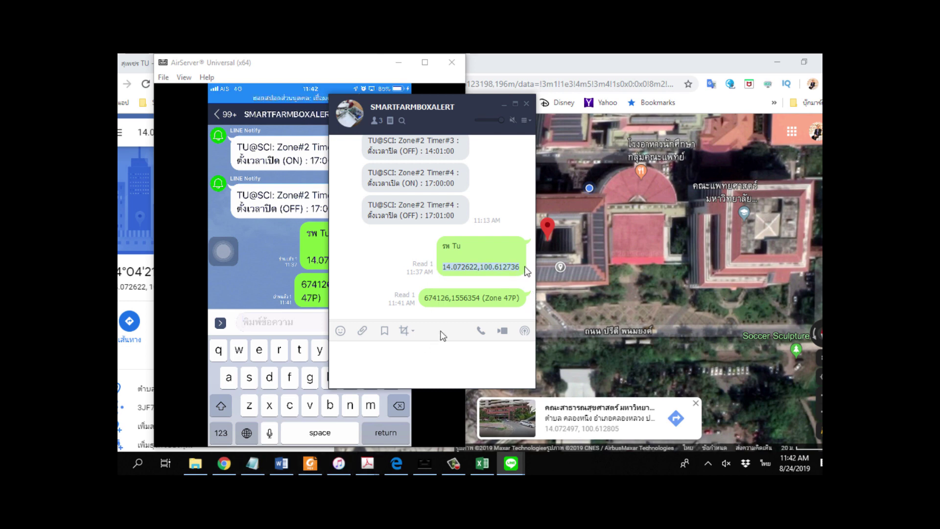
mouse_move(443, 267)
mouse_down()
mouse_move(486, 272)
mouse_move(449, 273)
mouse_up()
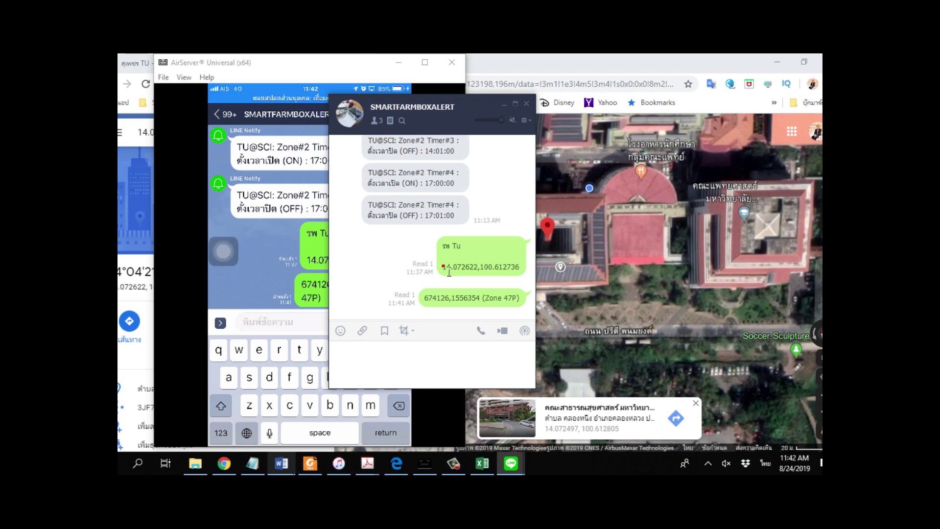
click(471, 455)
Get the details of a point on the อาคารกิตติวัฒนา building in Google Maps and replace the Notepad text with them.
click(225, 463)
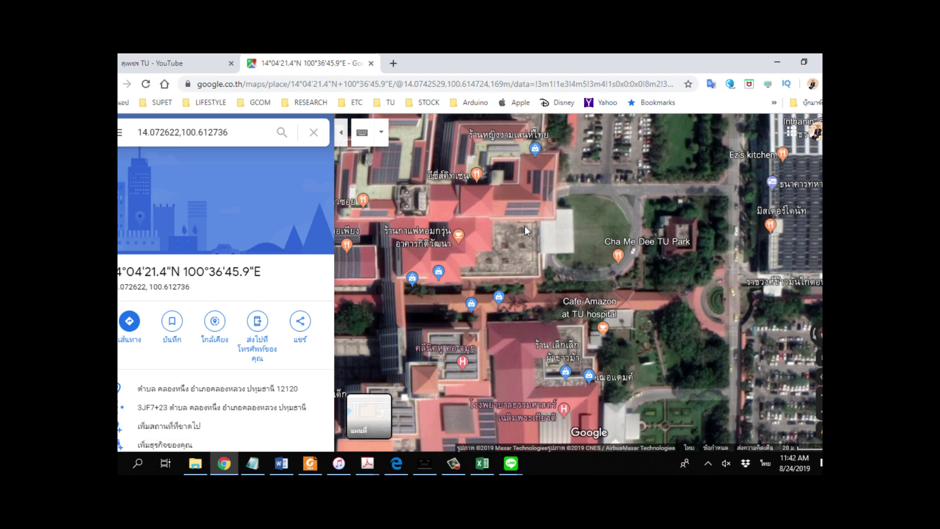
click(524, 228)
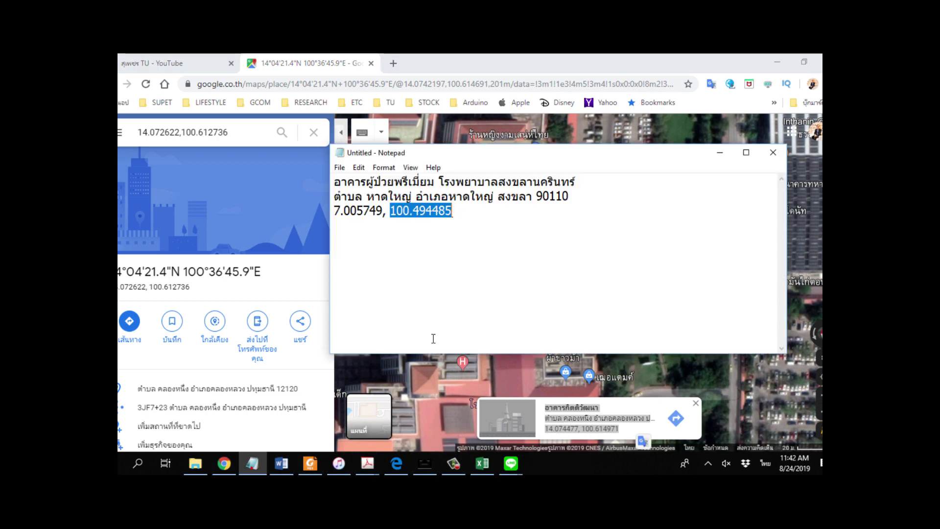
click(432, 337)
key(ctrl+a)
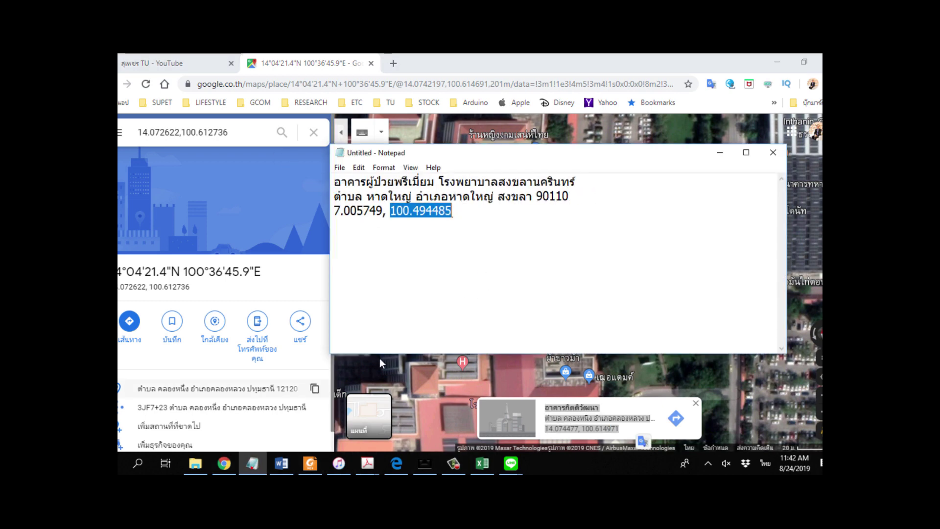
Copy the latitude 14.074477 from Notepad into the LAT cell of row 100005 in Excel.
drag(389, 211, 314, 214)
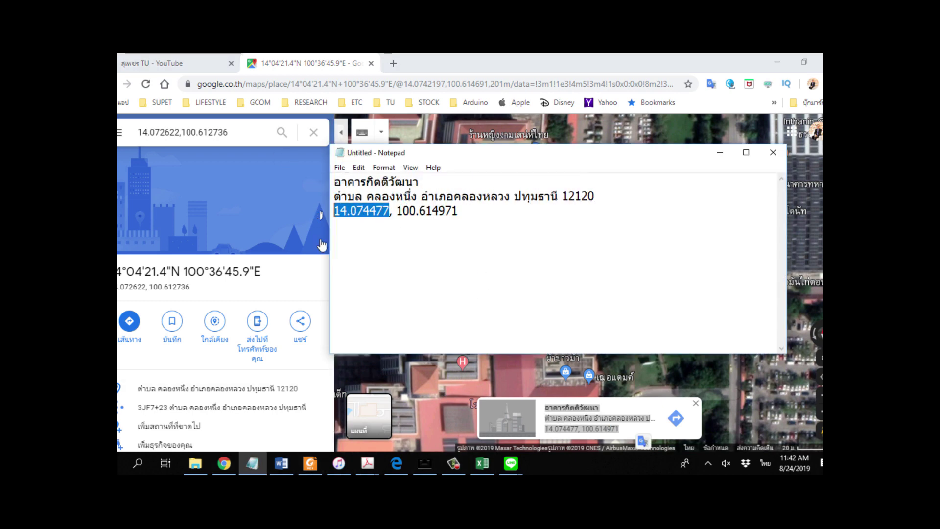
key(alt+Tab)
double_click(419, 247)
drag(411, 245, 451, 252)
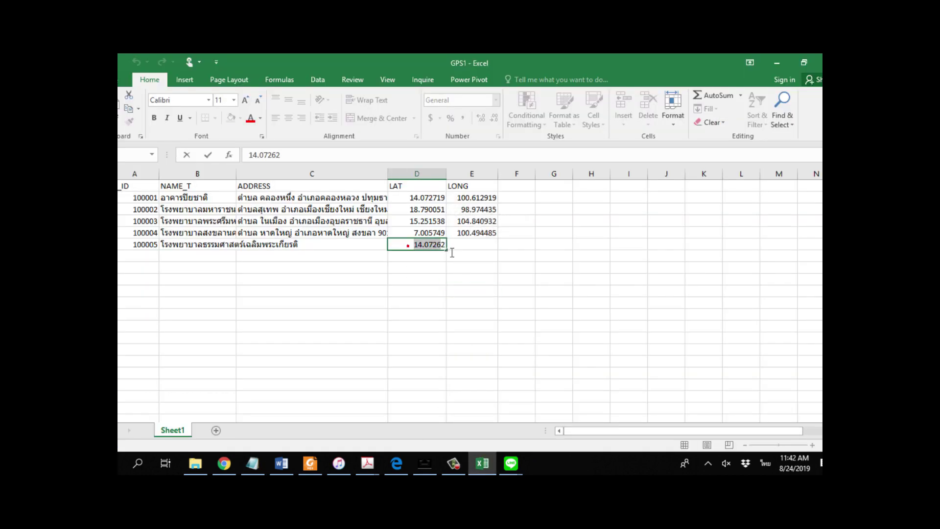
Copy the longitude 100.614971 from Notepad into the LONG cell of row 100005.
mouse_move(510, 463)
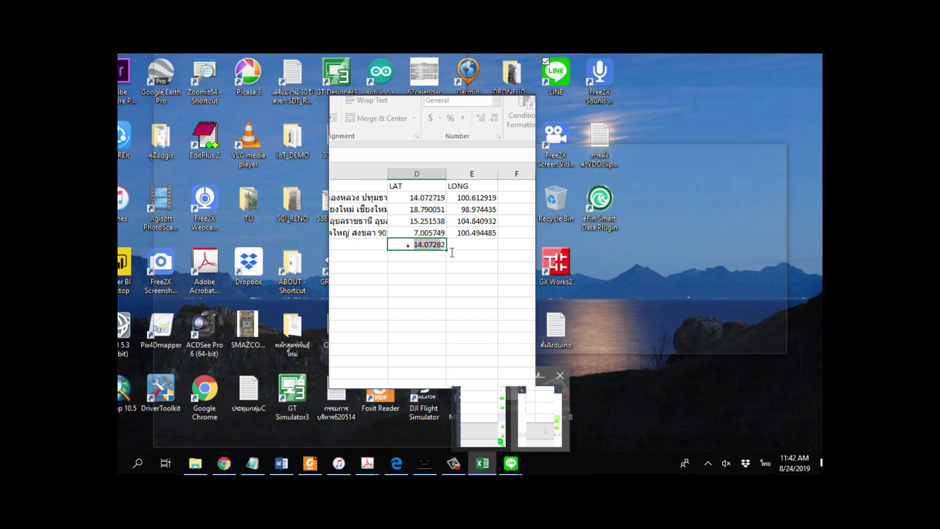
mouse_move(518, 419)
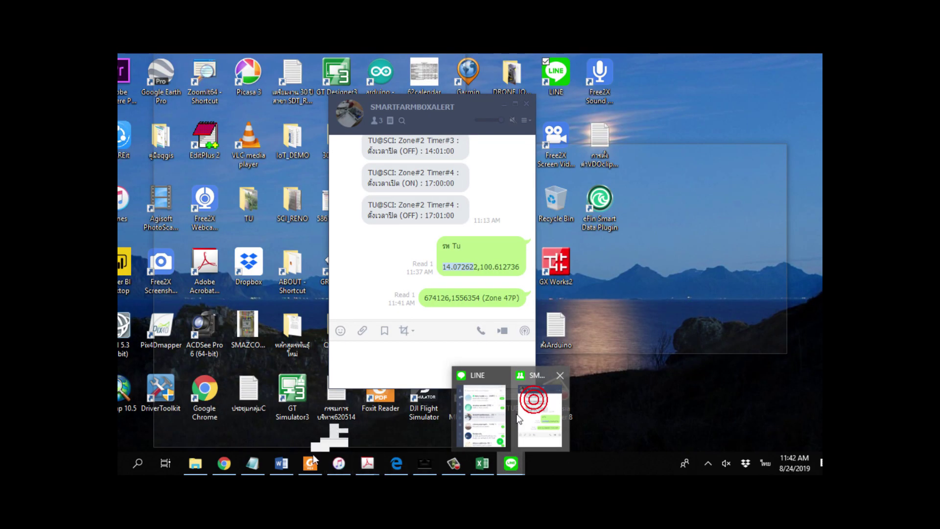
click(252, 462)
drag(395, 211, 447, 223)
drag(447, 223, 459, 223)
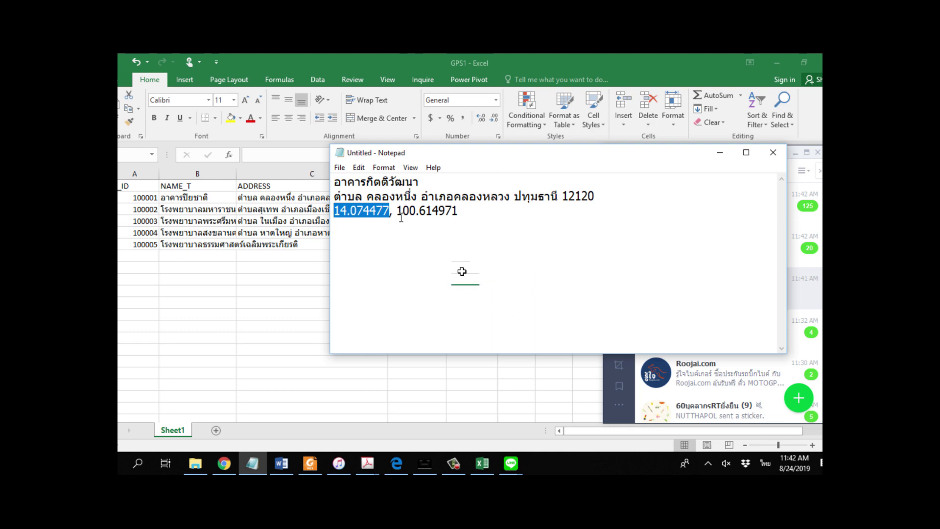
click(471, 248)
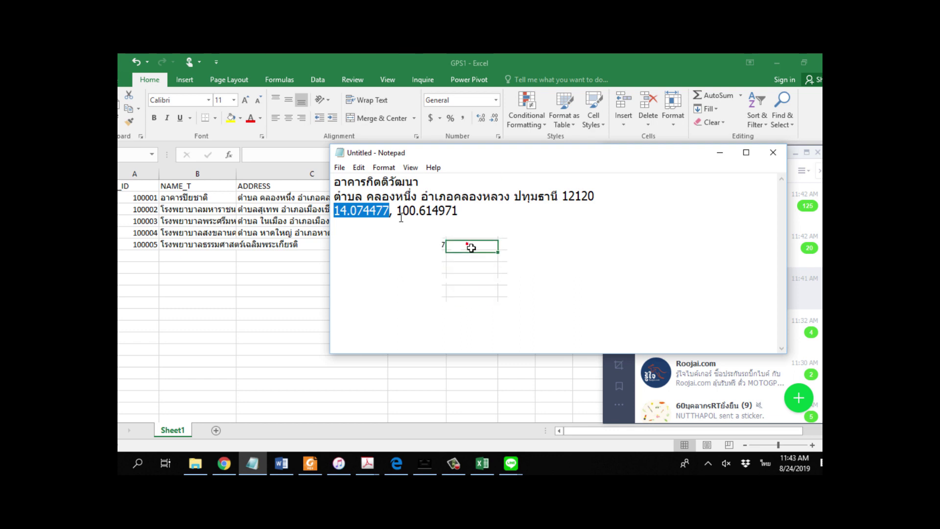
key(ctrl+v)
click(464, 268)
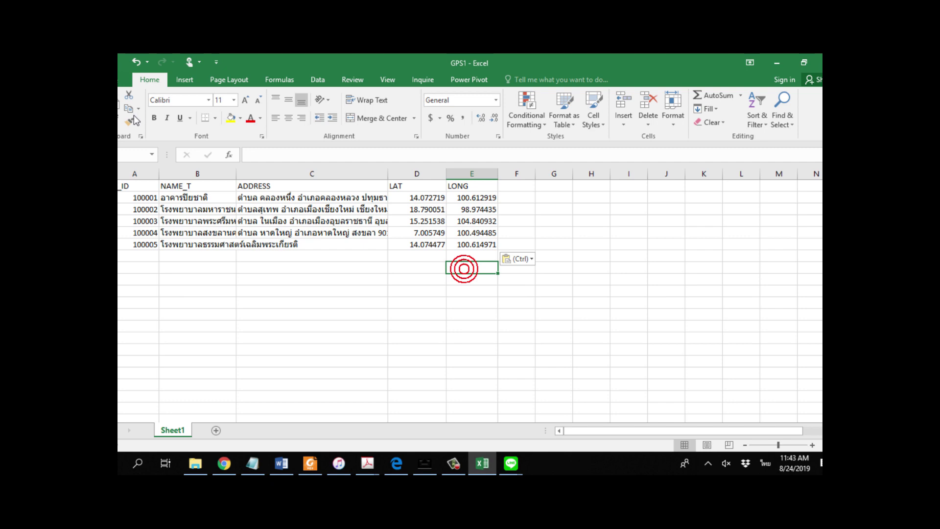
Save the GPS1 workbook and select the empty H_ID cell below 100005.
click(118, 66)
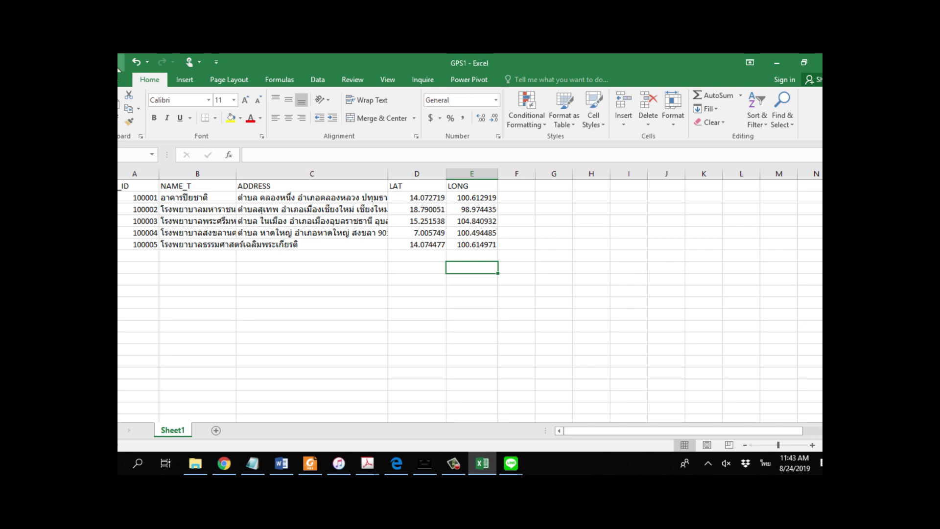
click(149, 304)
click(142, 255)
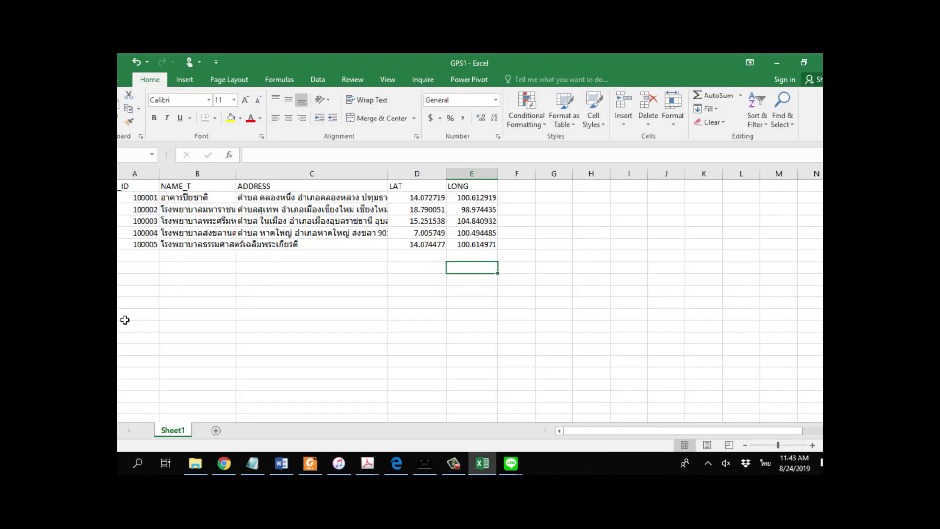
Switch to Google Maps in Chrome, clear the coordinate search and open the custom map เขตโรคระบาด from the saved places.
click(225, 463)
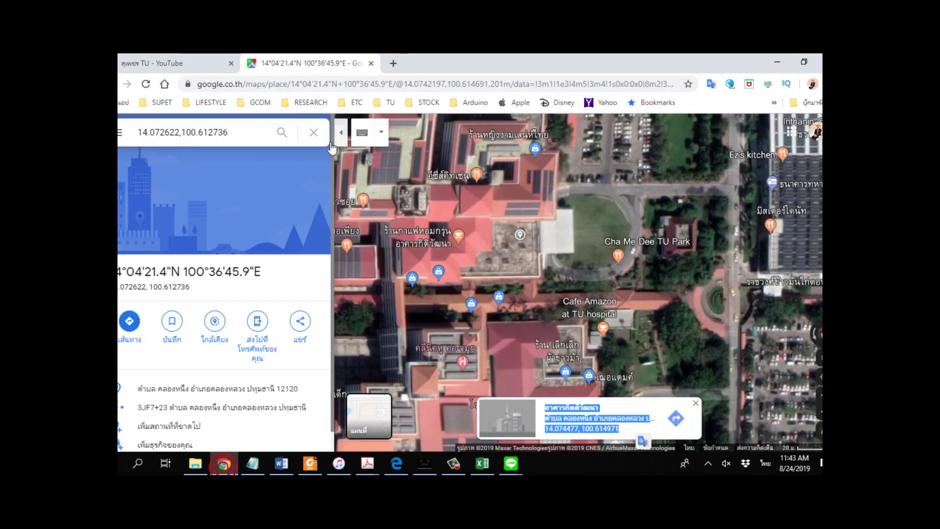
click(121, 135)
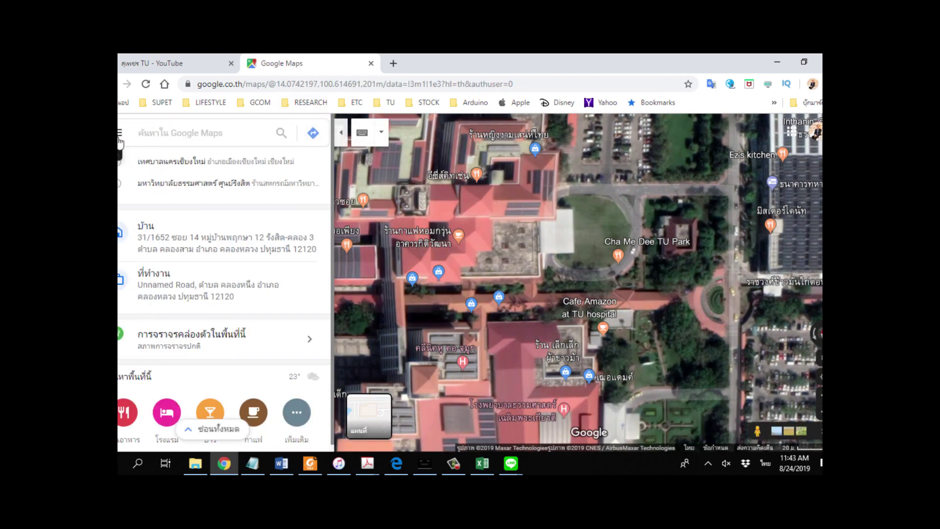
click(158, 374)
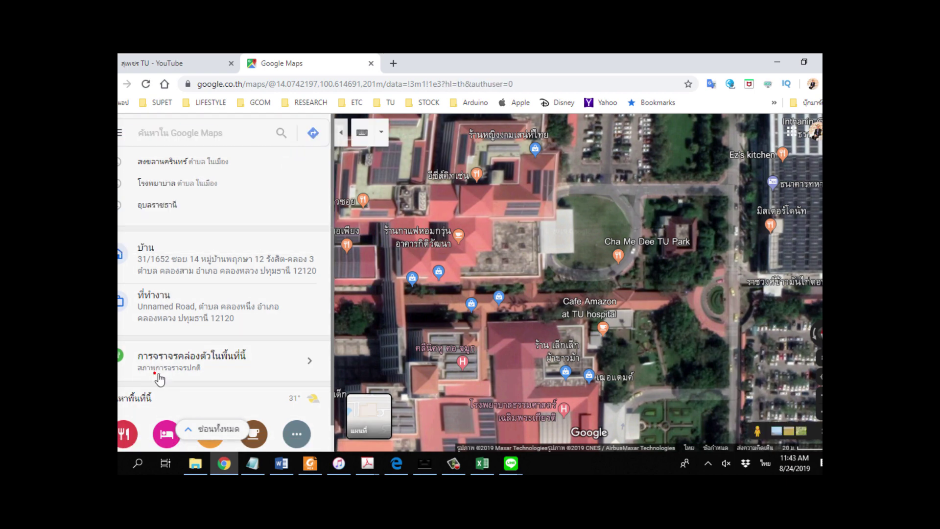
click(317, 168)
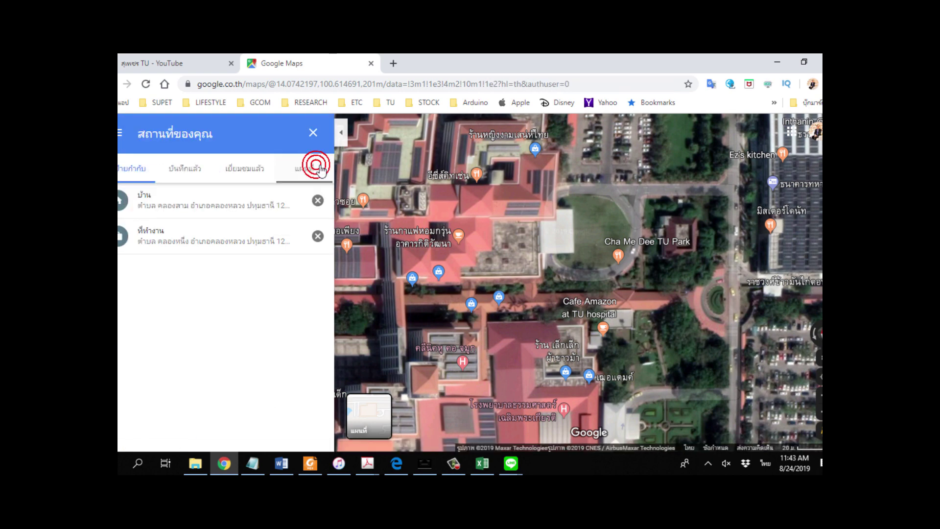
click(166, 204)
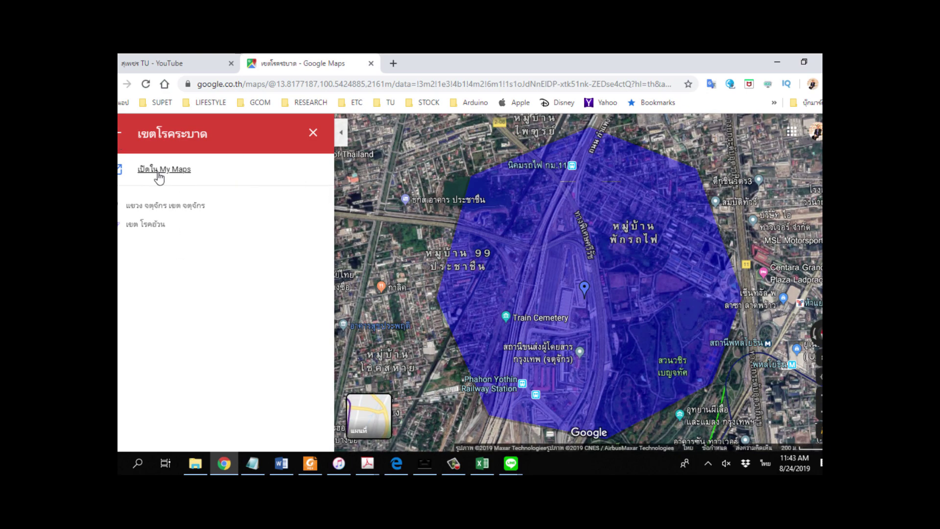
Open the custom map EHA เขต 5 from the saved maps, examine its markers across the provinces and leave it.
click(121, 133)
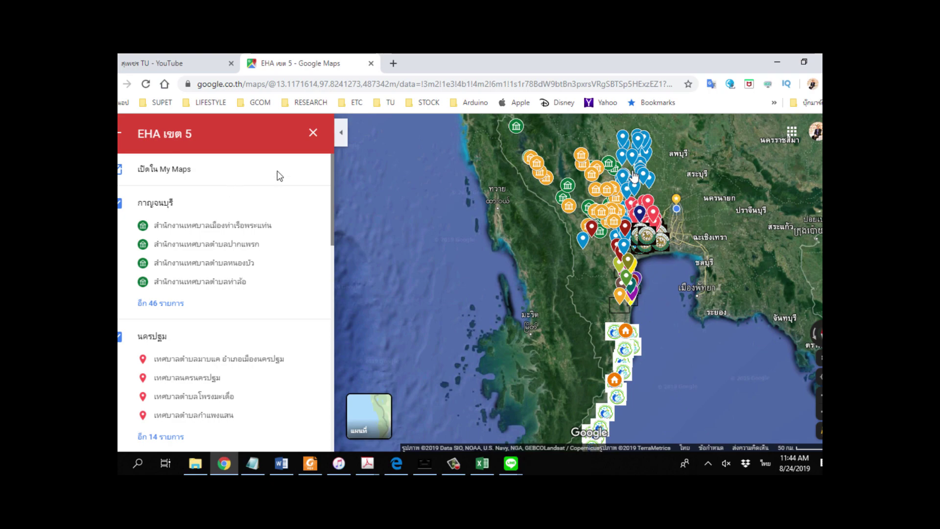
scroll(445, 263, down, 2)
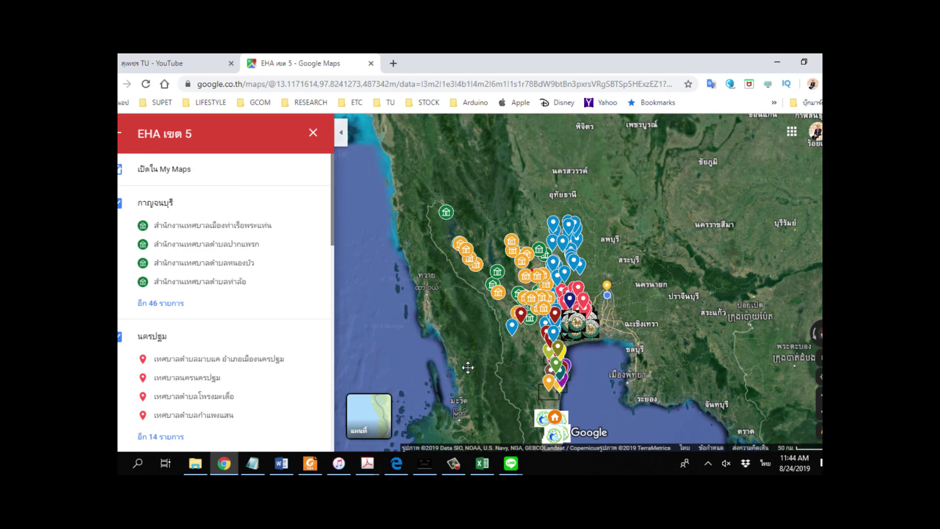
scroll(514, 277, up, 3)
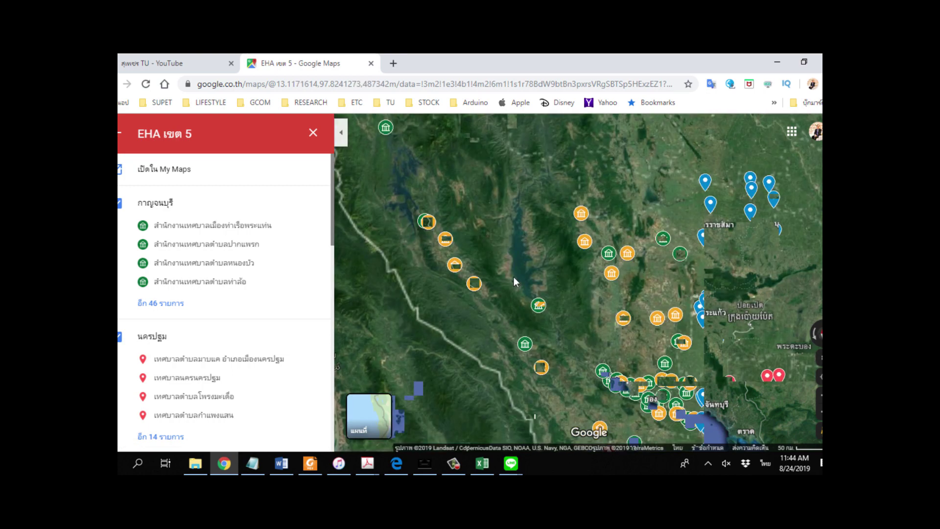
scroll(514, 276, down, 2)
scroll(515, 269, up, 2)
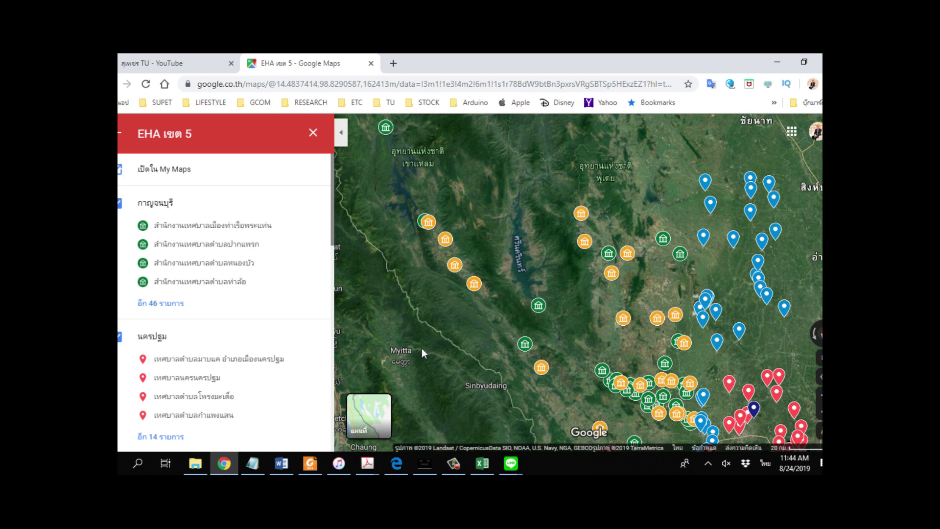
click(120, 133)
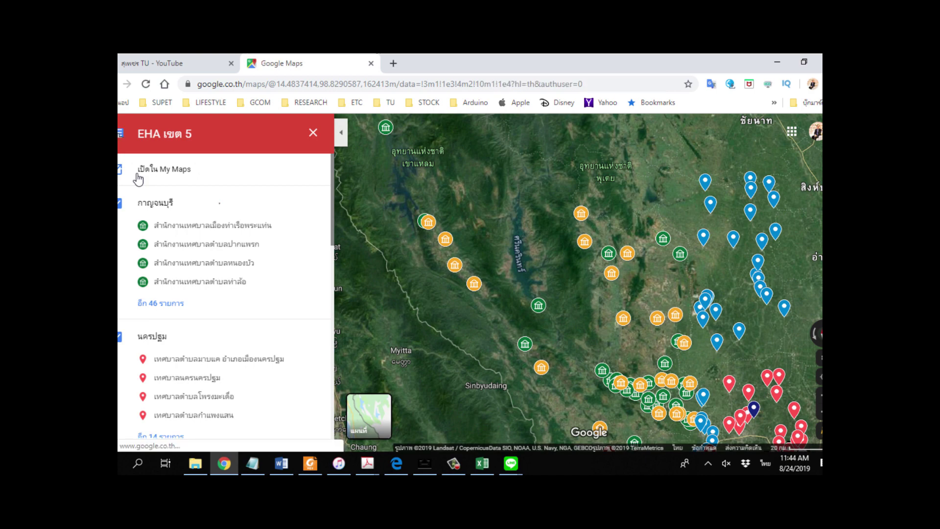
click(317, 140)
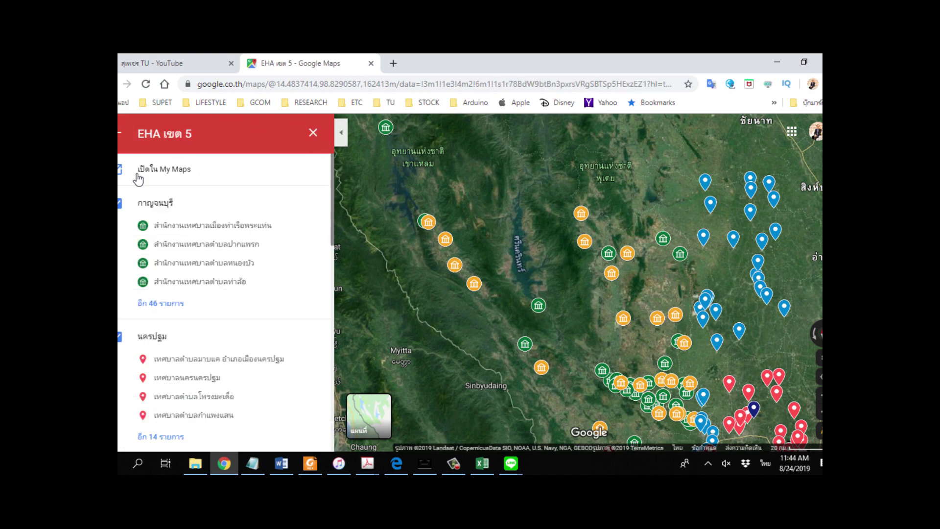